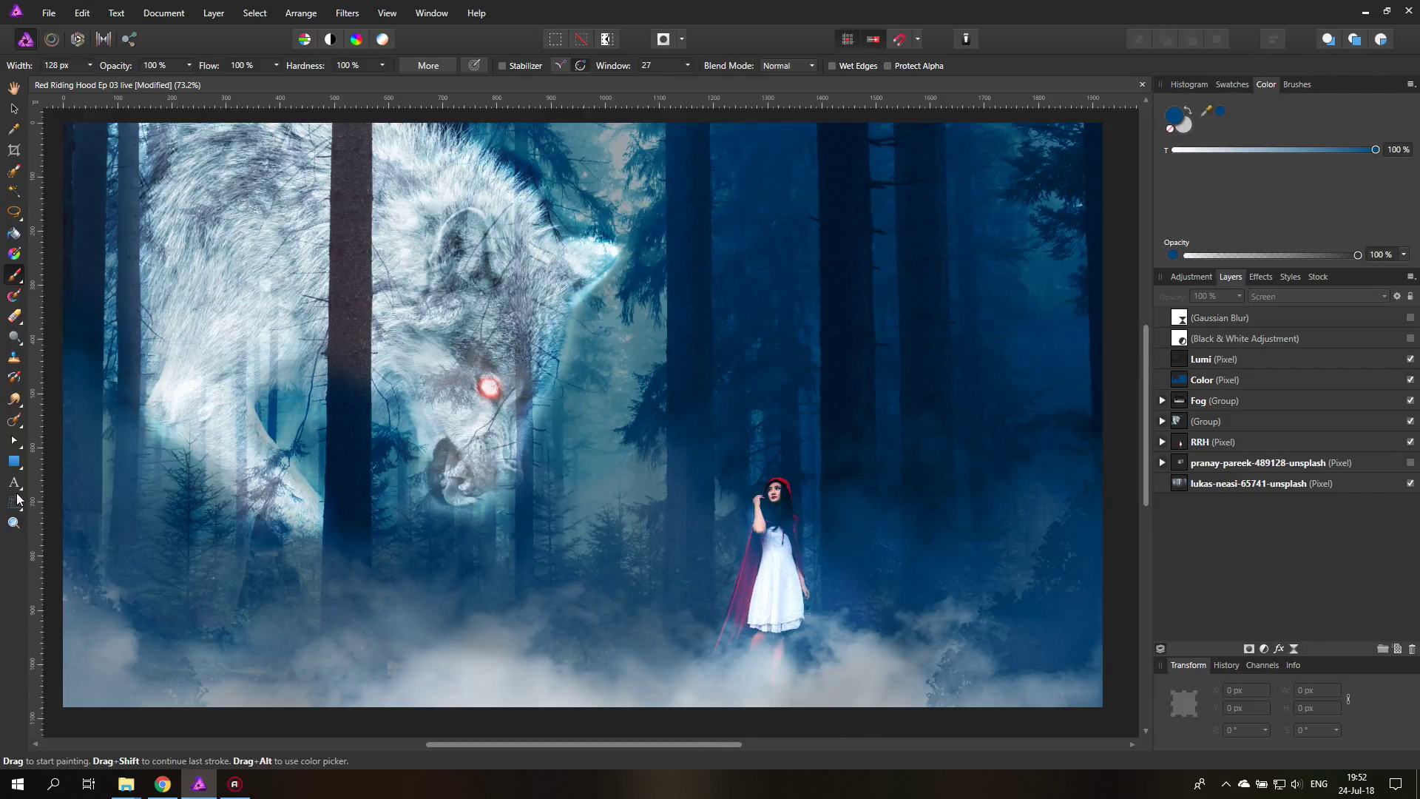
Zoom to 200% on the girl and toggle the Fog group off and back on to compare.
left_click(14, 523)
left_click(817, 627)
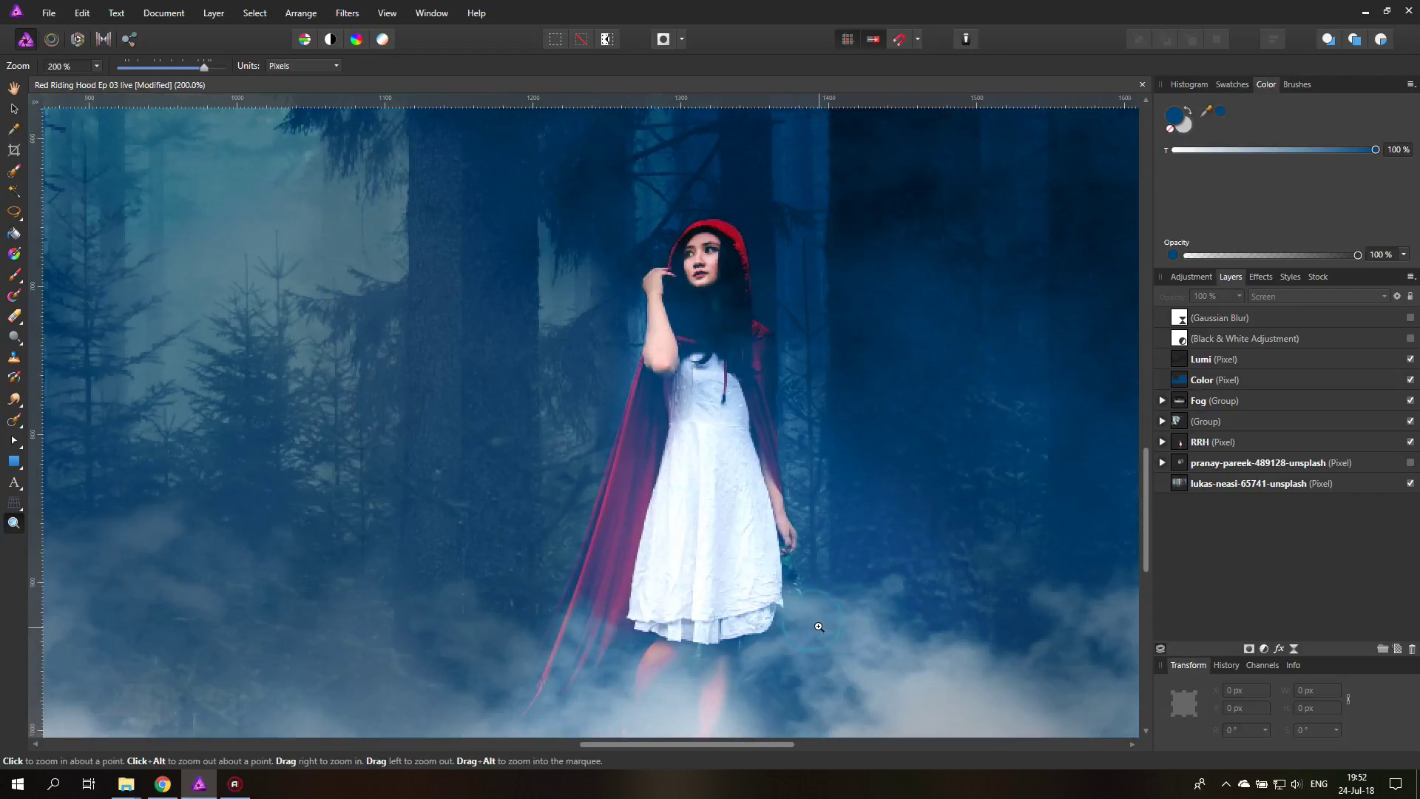
left_click(1410, 400)
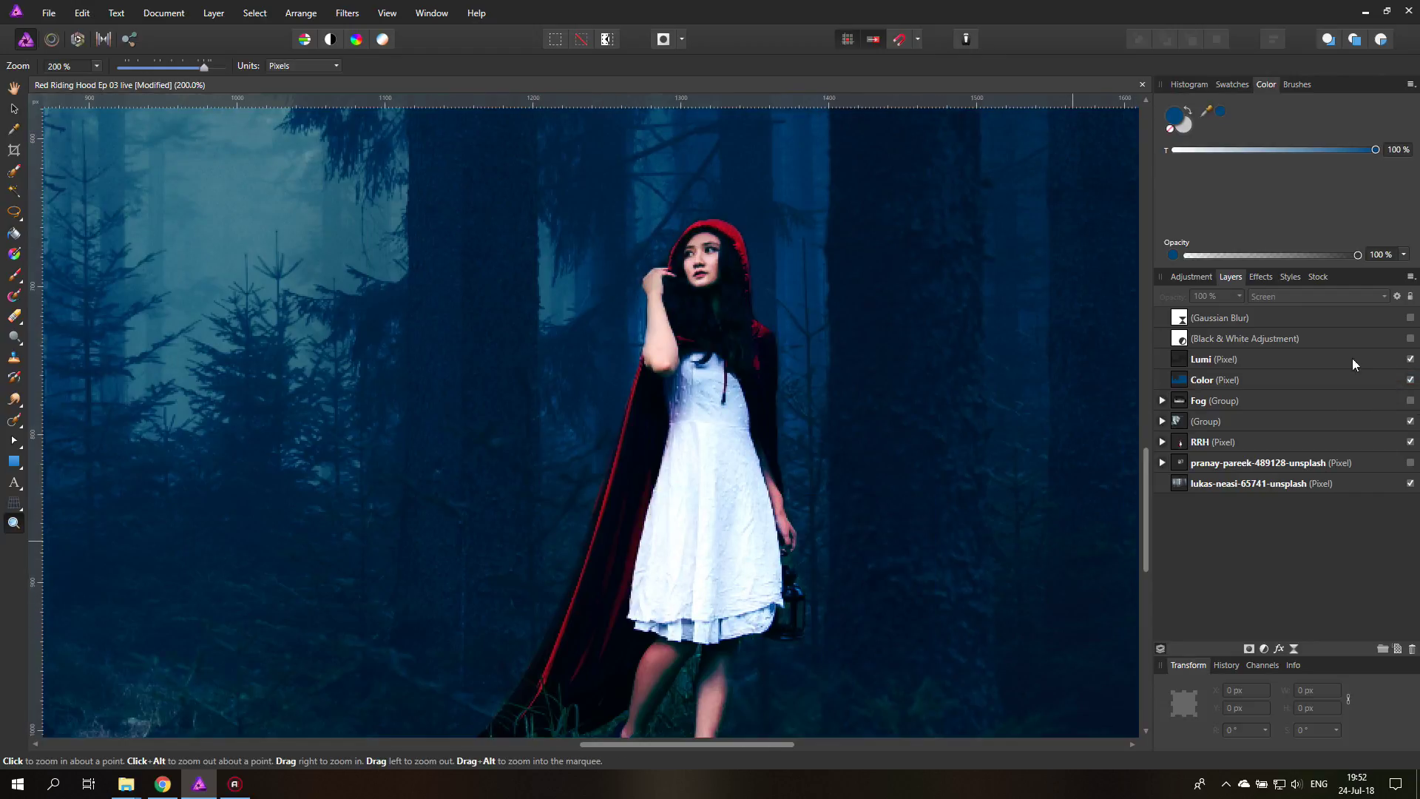
left_click(1410, 401)
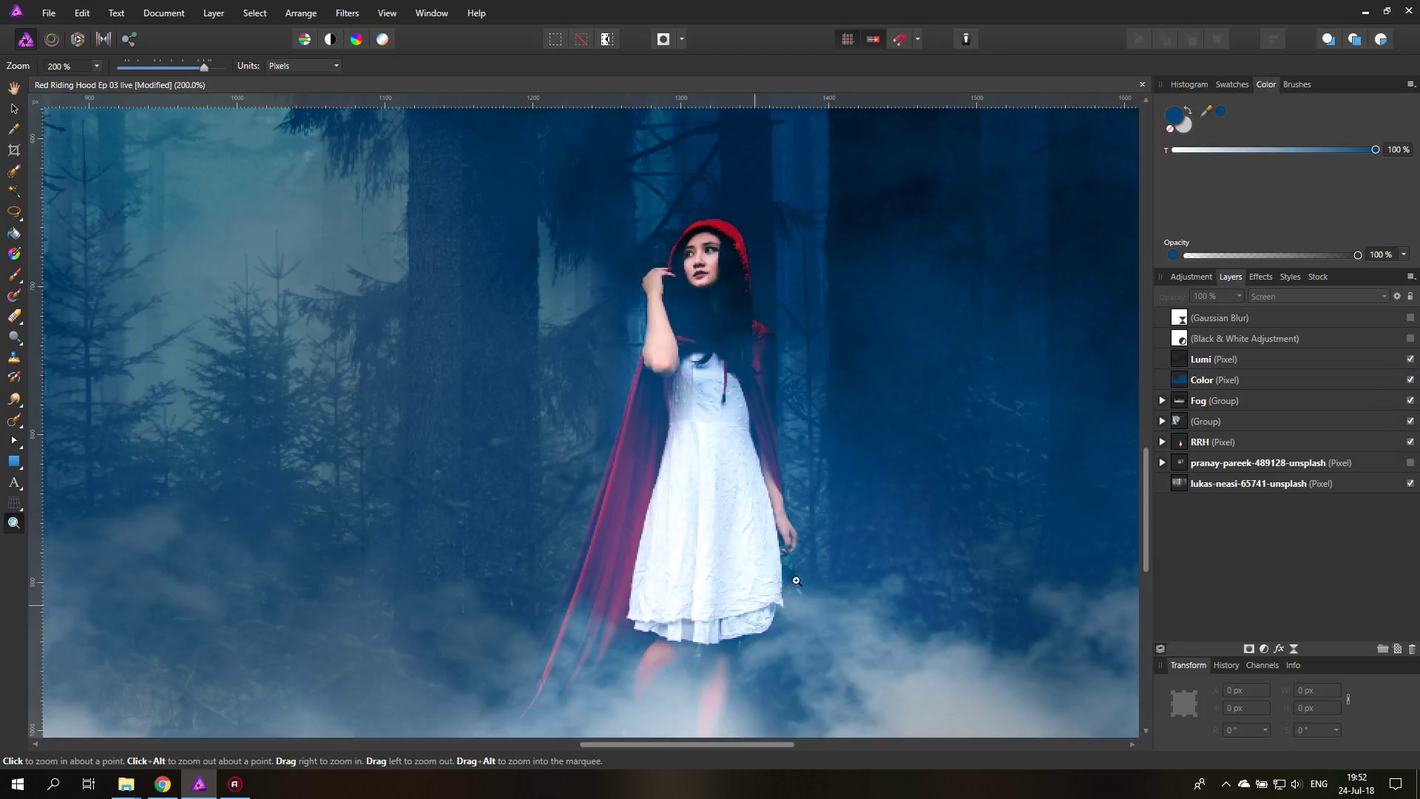
Pan the view slightly and select the Lumi layer.
scroll(787, 573, "down", 1)
left_click_drag(719, 743, 751, 744)
left_click(1204, 361)
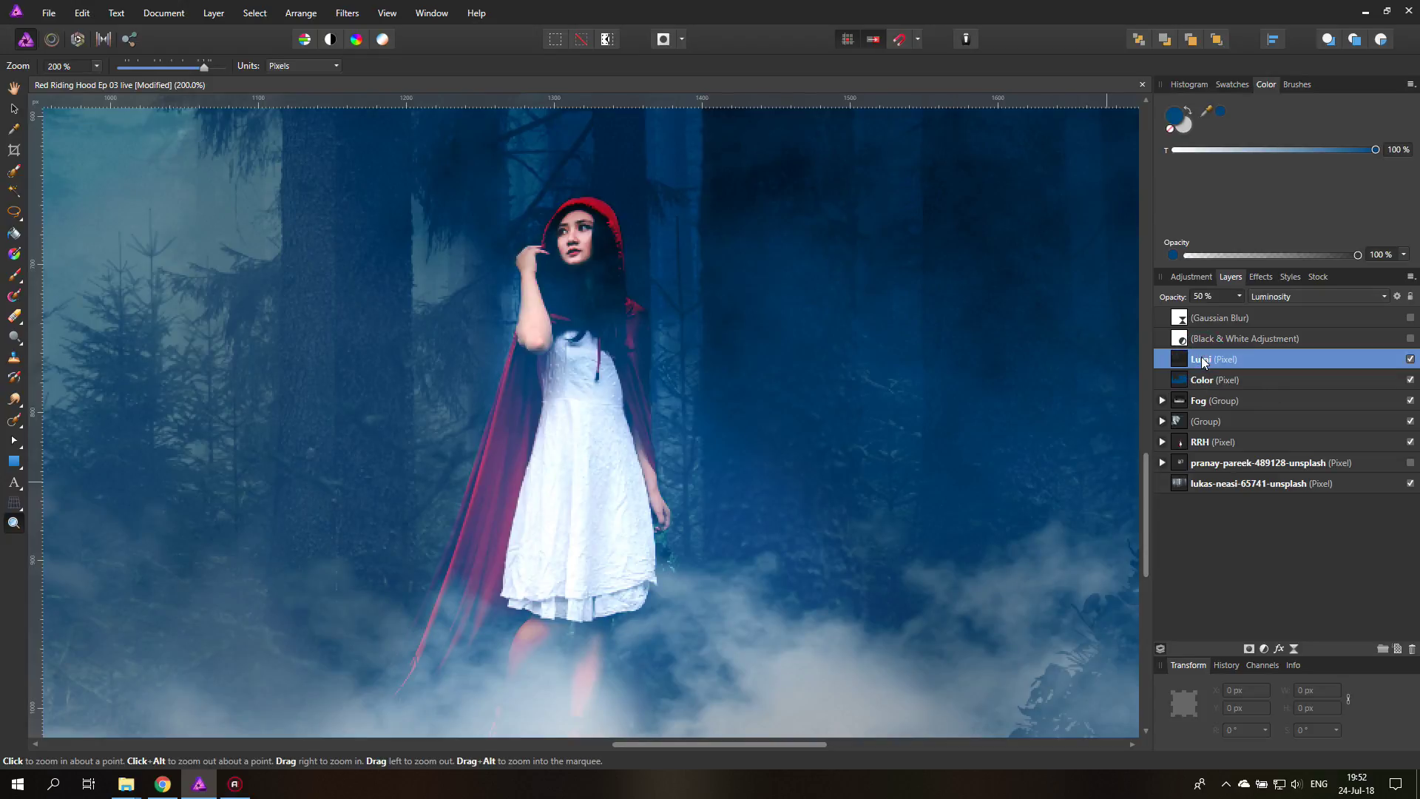
Add a blank pixel layer above Lumi, then lasso the girl and her cloak with Freehand Selection in Add mode.
left_click(1396, 649)
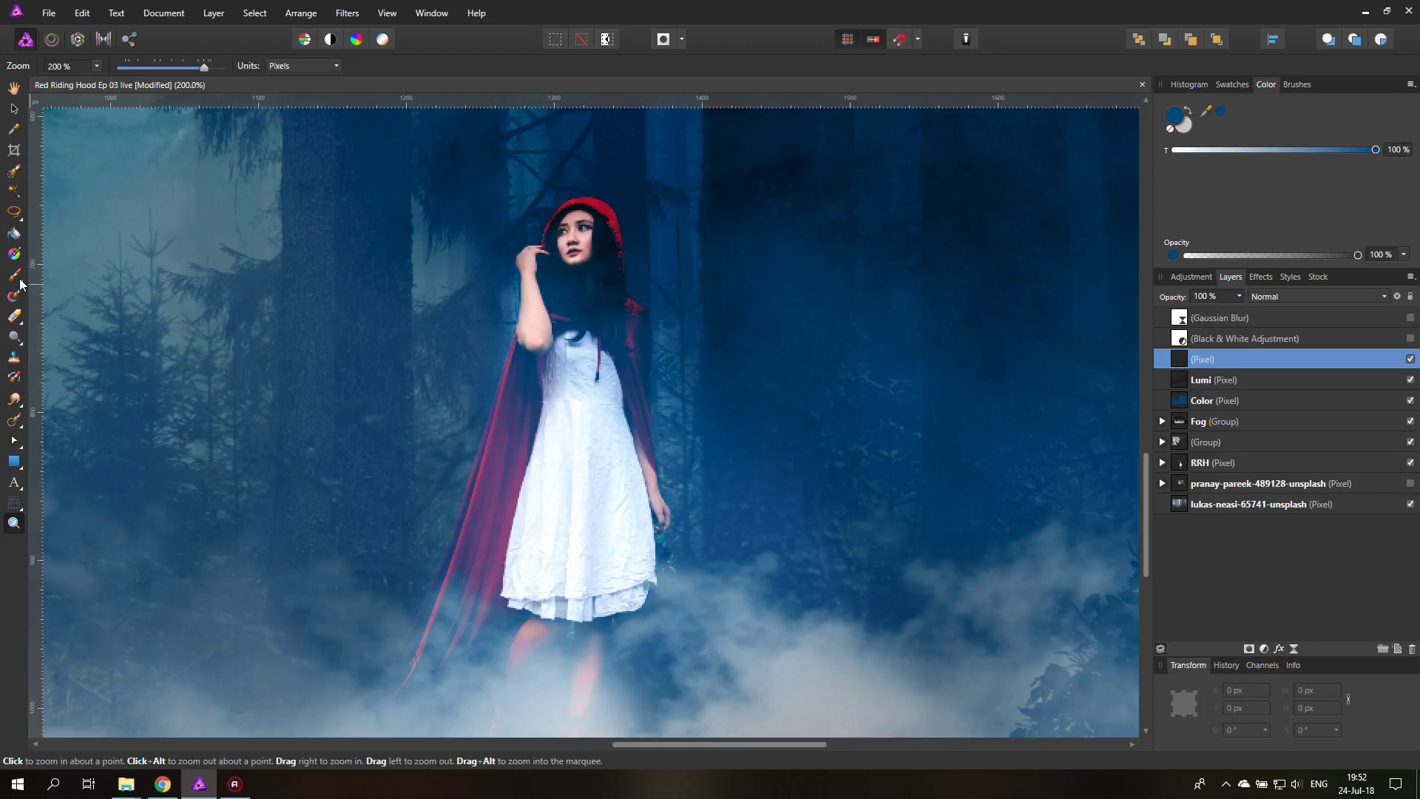
left_click(14, 213)
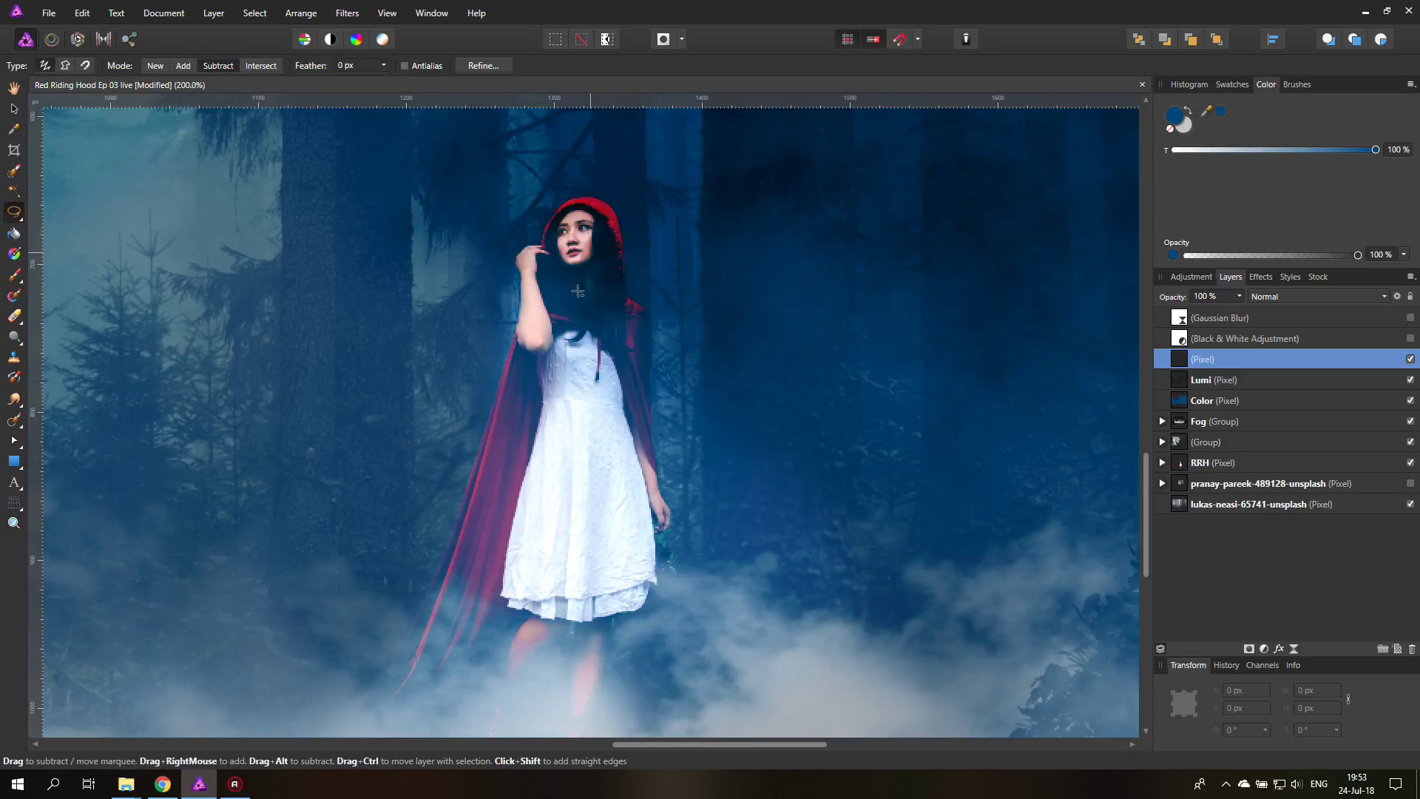
left_click(183, 67)
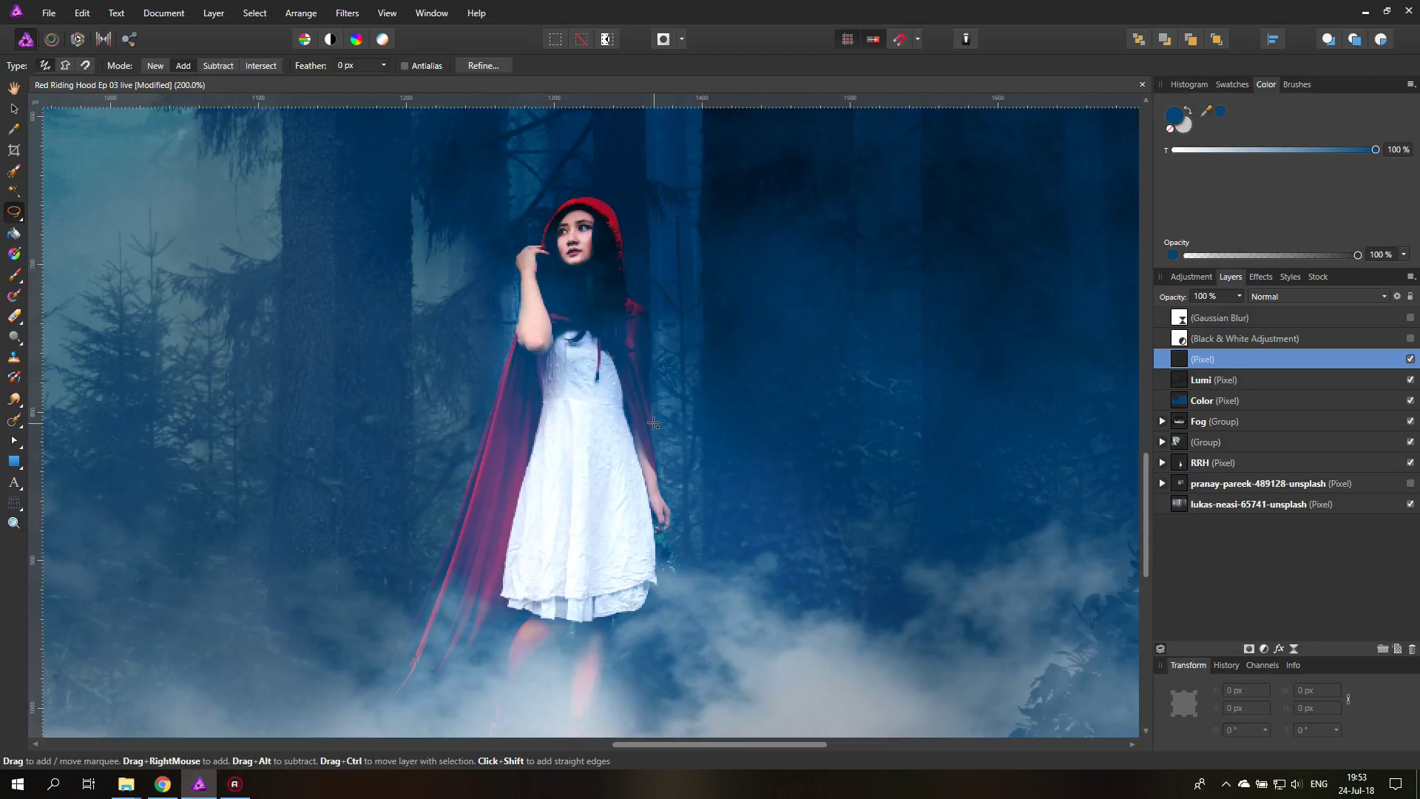
mouse_move(587, 193)
left_mouse_down()
mouse_move(627, 288)
mouse_move(652, 315)
mouse_move(669, 534)
mouse_move(645, 610)
mouse_move(615, 619)
mouse_move(605, 664)
mouse_move(577, 675)
mouse_move(560, 646)
mouse_move(528, 642)
mouse_move(494, 566)
mouse_move(462, 545)
mouse_move(509, 441)
mouse_move(493, 426)
mouse_move(540, 242)
left_mouse_up()
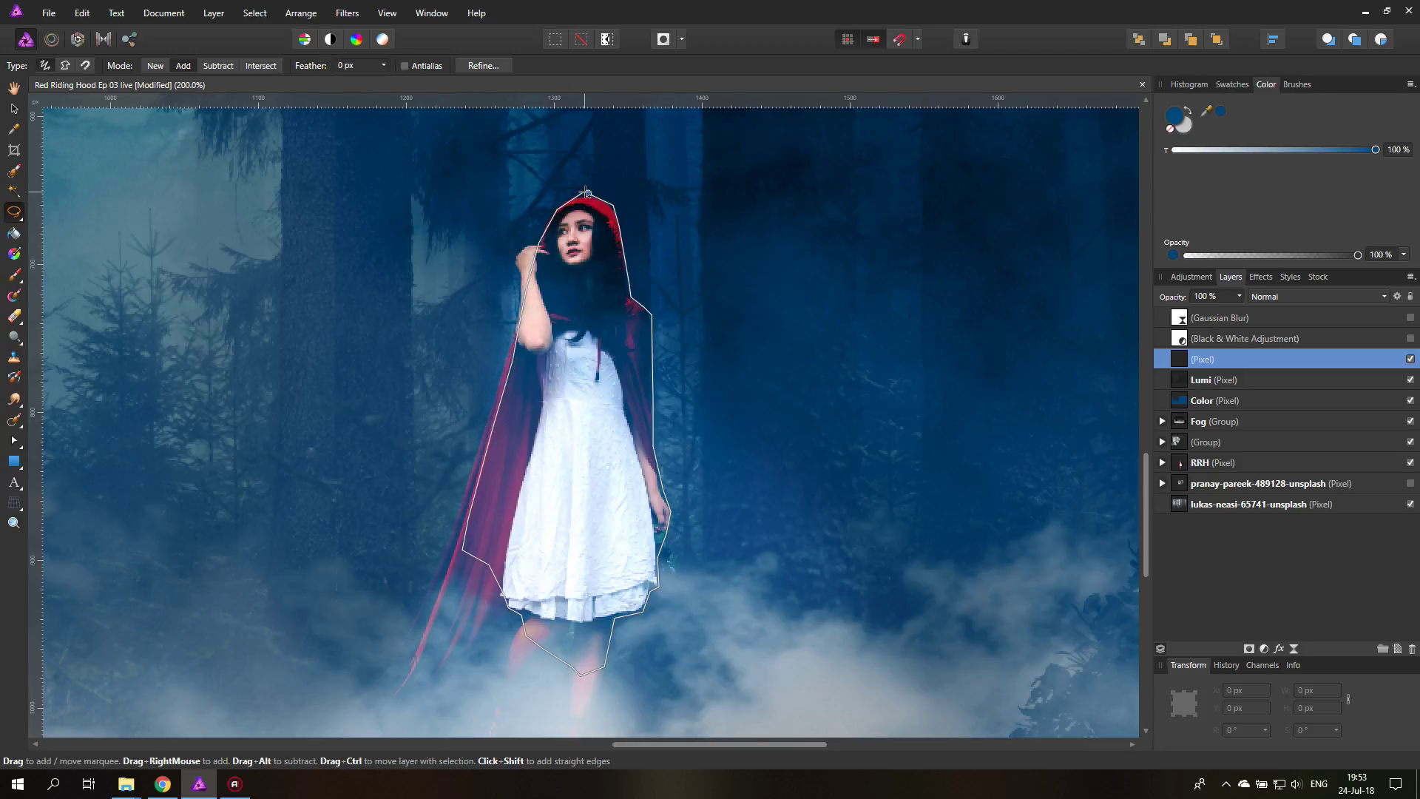
left_click_drag(585, 194, 586, 192)
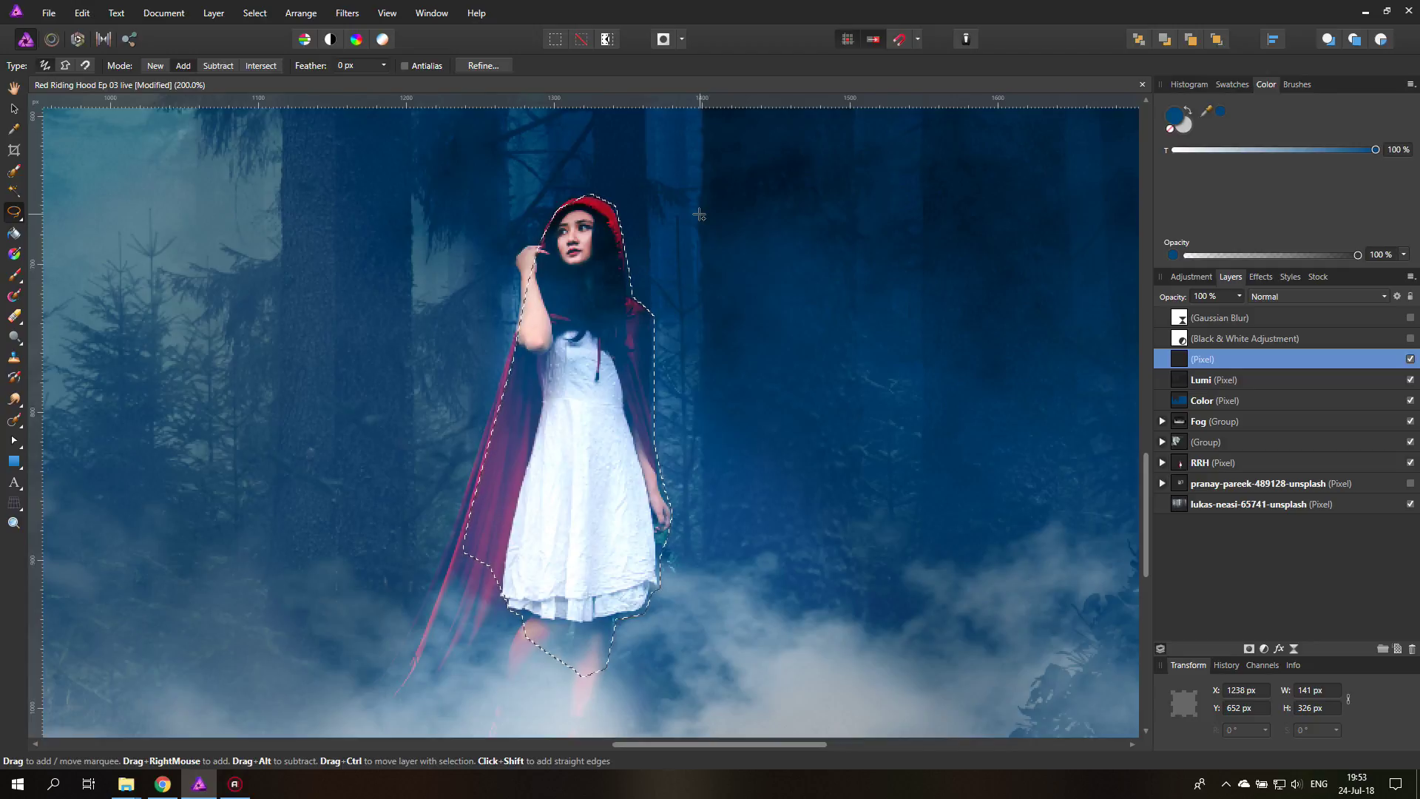
Lasso a tall region around the tree trunk right of the girl, adding it to the selection.
left_click_drag(700, 202, 695, 298)
mouse_move(687, 530)
left_mouse_down()
mouse_move(697, 581)
mouse_move(717, 349)
mouse_move(734, 308)
mouse_move(718, 280)
mouse_move(732, 421)
mouse_move(684, 590)
left_mouse_up()
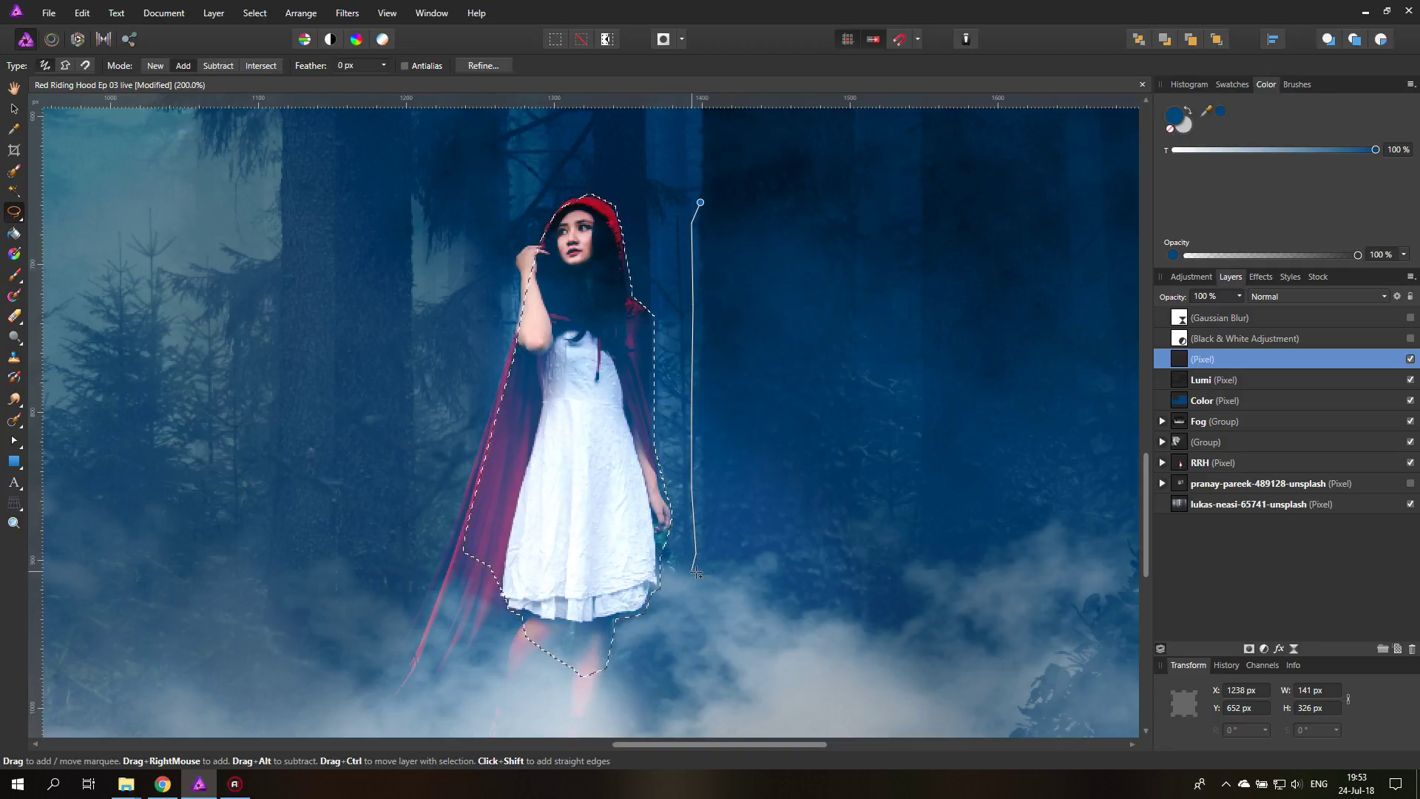
mouse_move(693, 642)
left_mouse_down()
mouse_move(669, 717)
mouse_move(746, 731)
mouse_move(862, 721)
mouse_move(882, 671)
mouse_move(892, 428)
mouse_move(870, 383)
mouse_move(868, 491)
mouse_move(855, 202)
mouse_move(832, 177)
mouse_move(703, 202)
left_mouse_up()
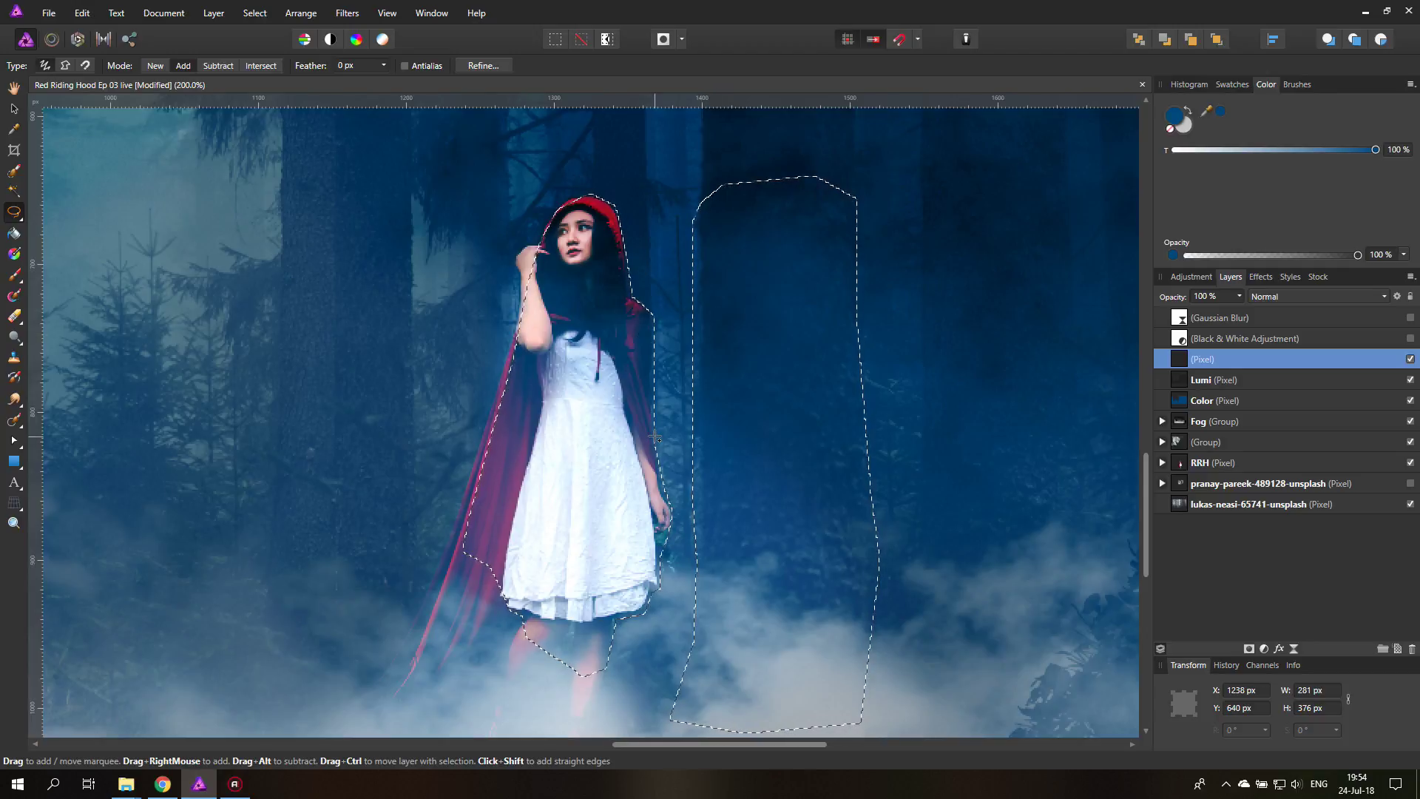
Pick the Paint Brush and try widths of 442 px, 331 px and smaller, undoing each test dab.
left_click(14, 275)
left_click(563, 466)
left_click_drag(88, 66, 104, 86)
left_click(669, 484)
key("ctrl+z")
left_click(90, 65)
left_click_drag(78, 82, 70, 82)
left_click(629, 444)
key("ctrl+z")
left_click(85, 65)
left_click(85, 80)
left_click(681, 491)
key("ctrl+z")
Lower the brush hardness to 17%.
left_click(382, 65)
left_click_drag(386, 84, 310, 85)
left_click(381, 65)
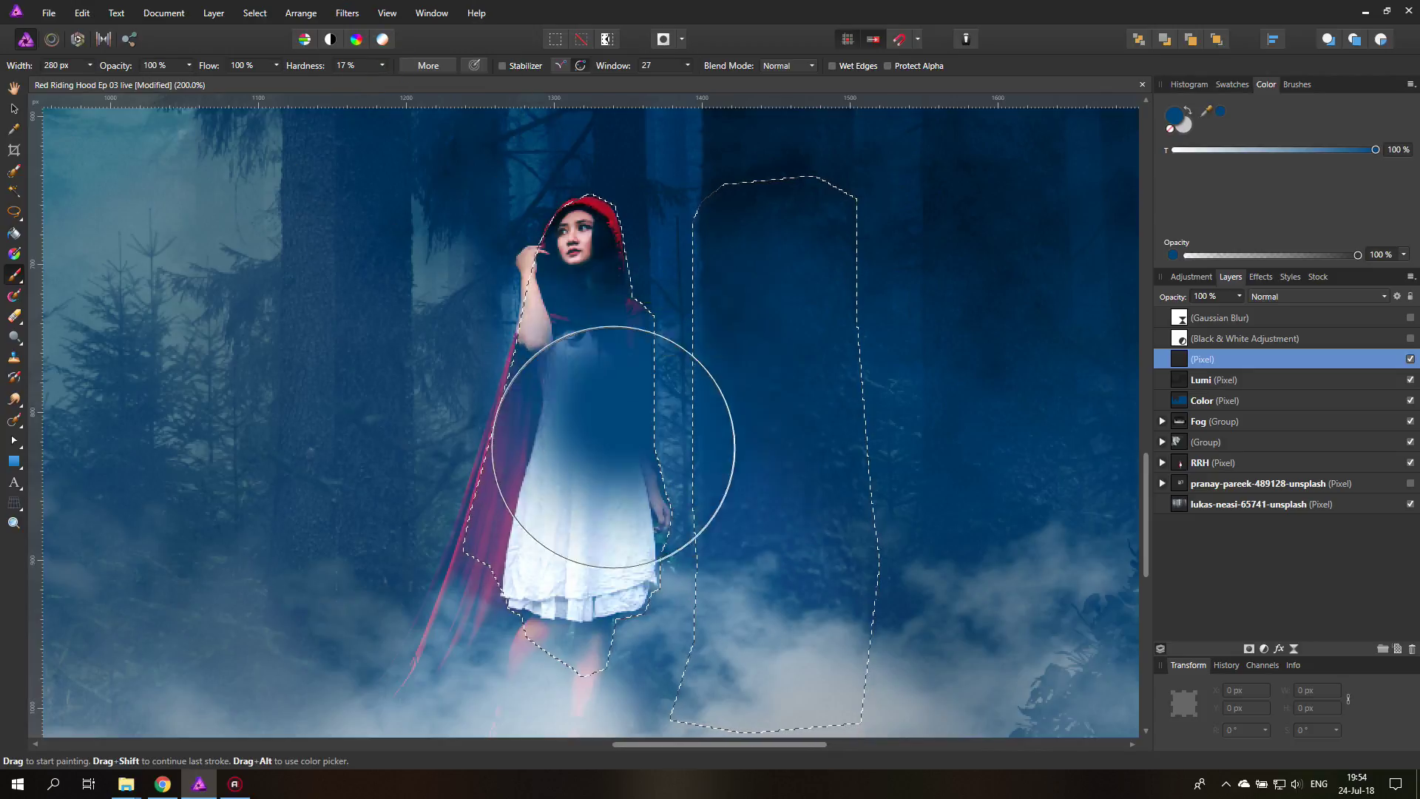
key("ctrl+z")
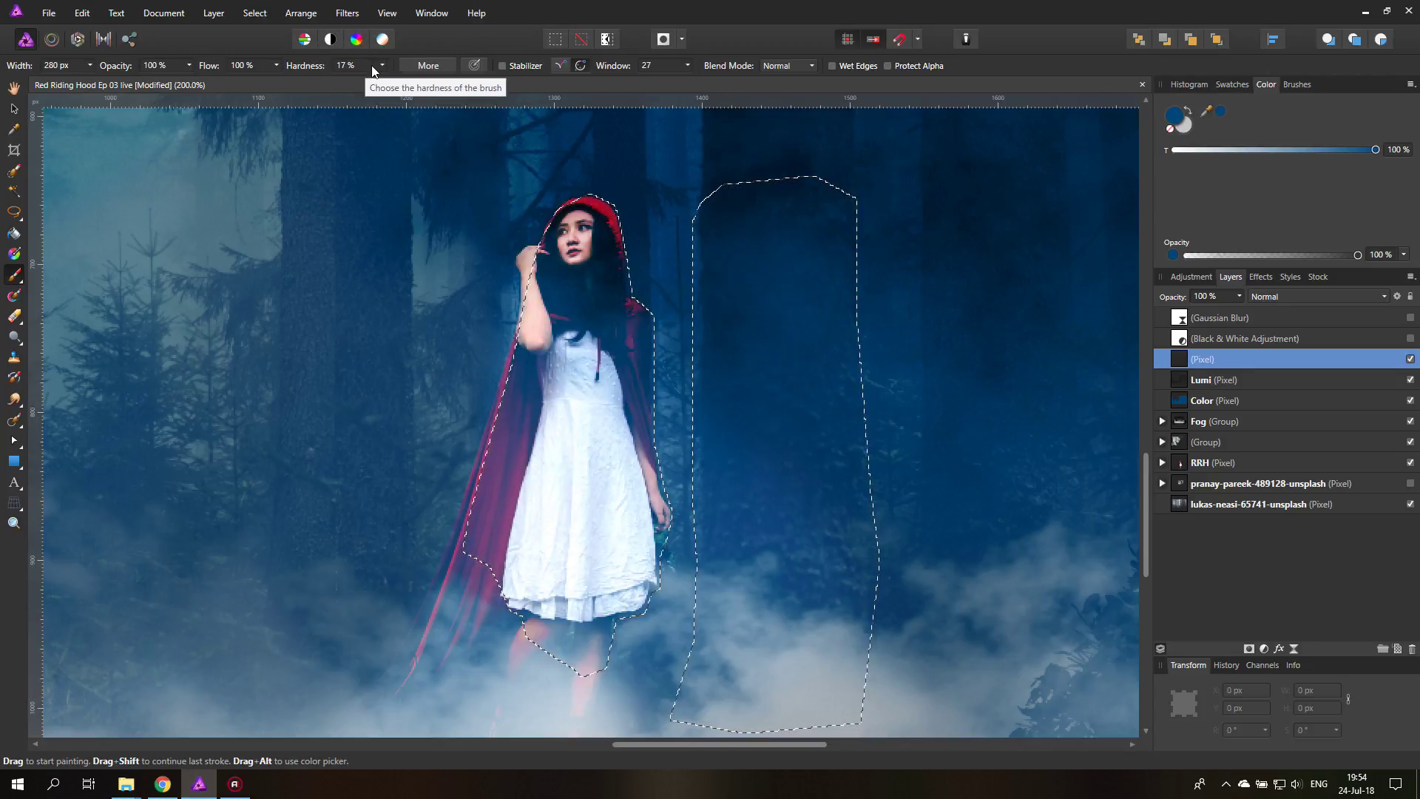
Set the brush width to 382 px and the opacity to 50%.
left_click(90, 65)
left_click_drag(96, 86, 100, 85)
left_click(90, 65)
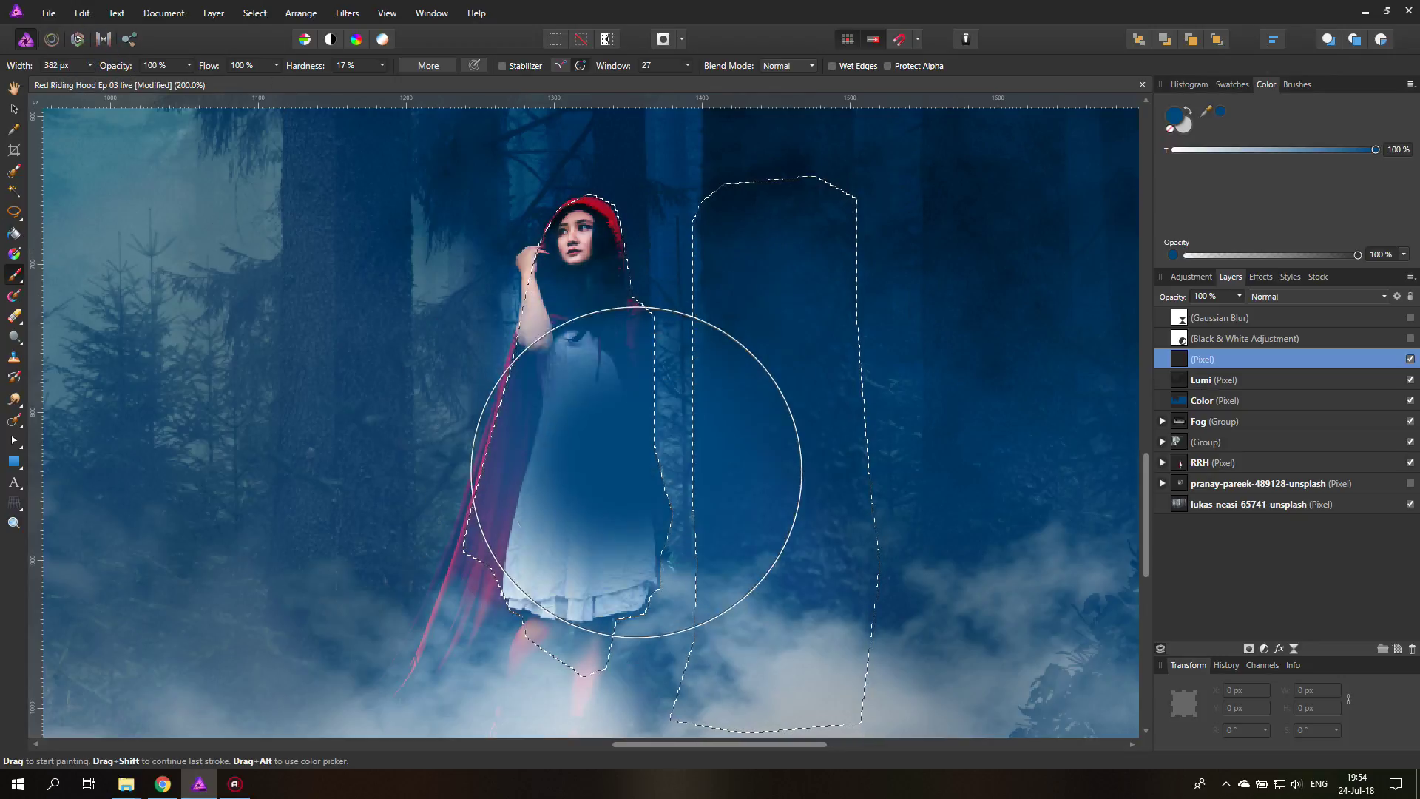
left_click(189, 65)
left_click_drag(195, 82, 141, 82)
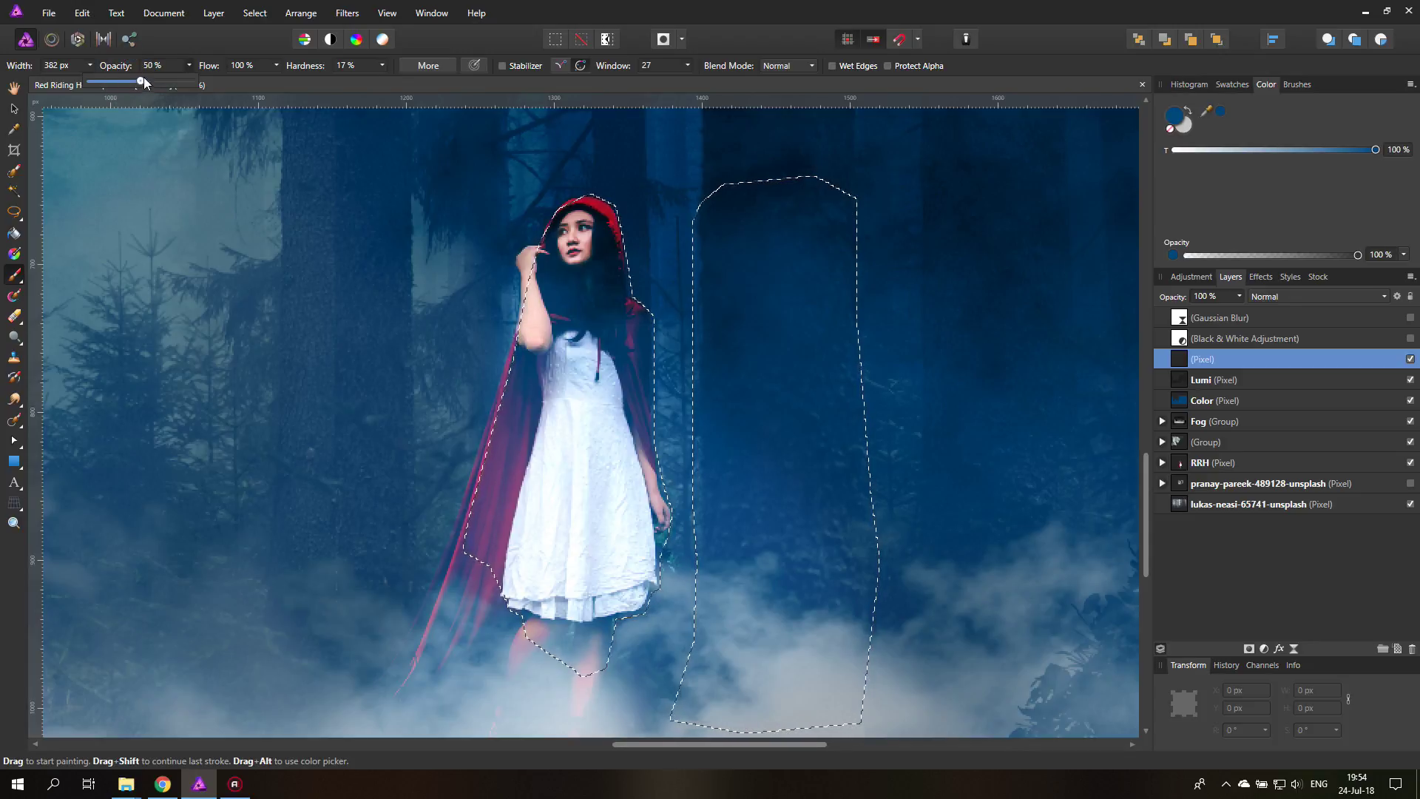
left_click(190, 66)
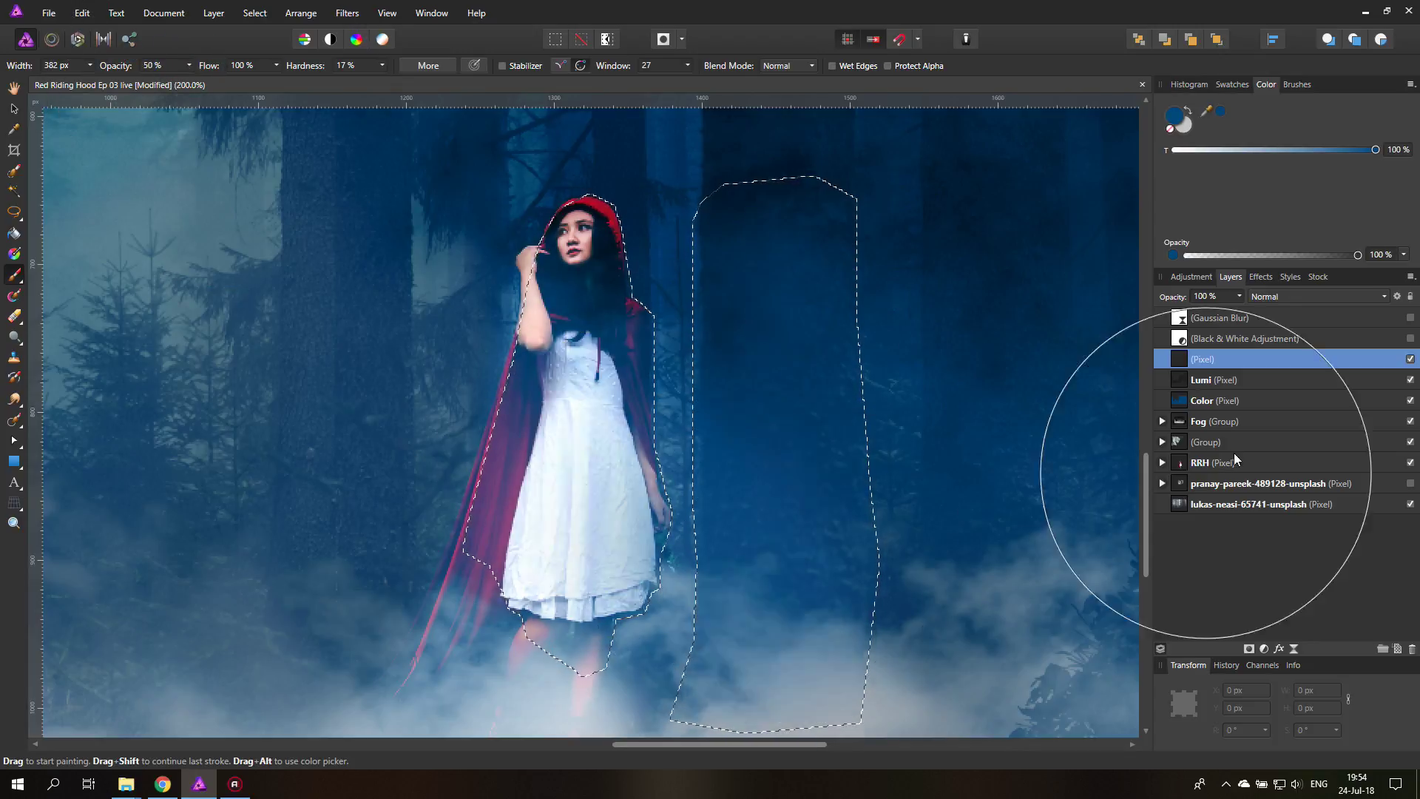
Change the primary colour from blue to bright orange EE8500.
double_click(1175, 117)
left_click(528, 238)
left_click_drag(771, 449, 772, 390)
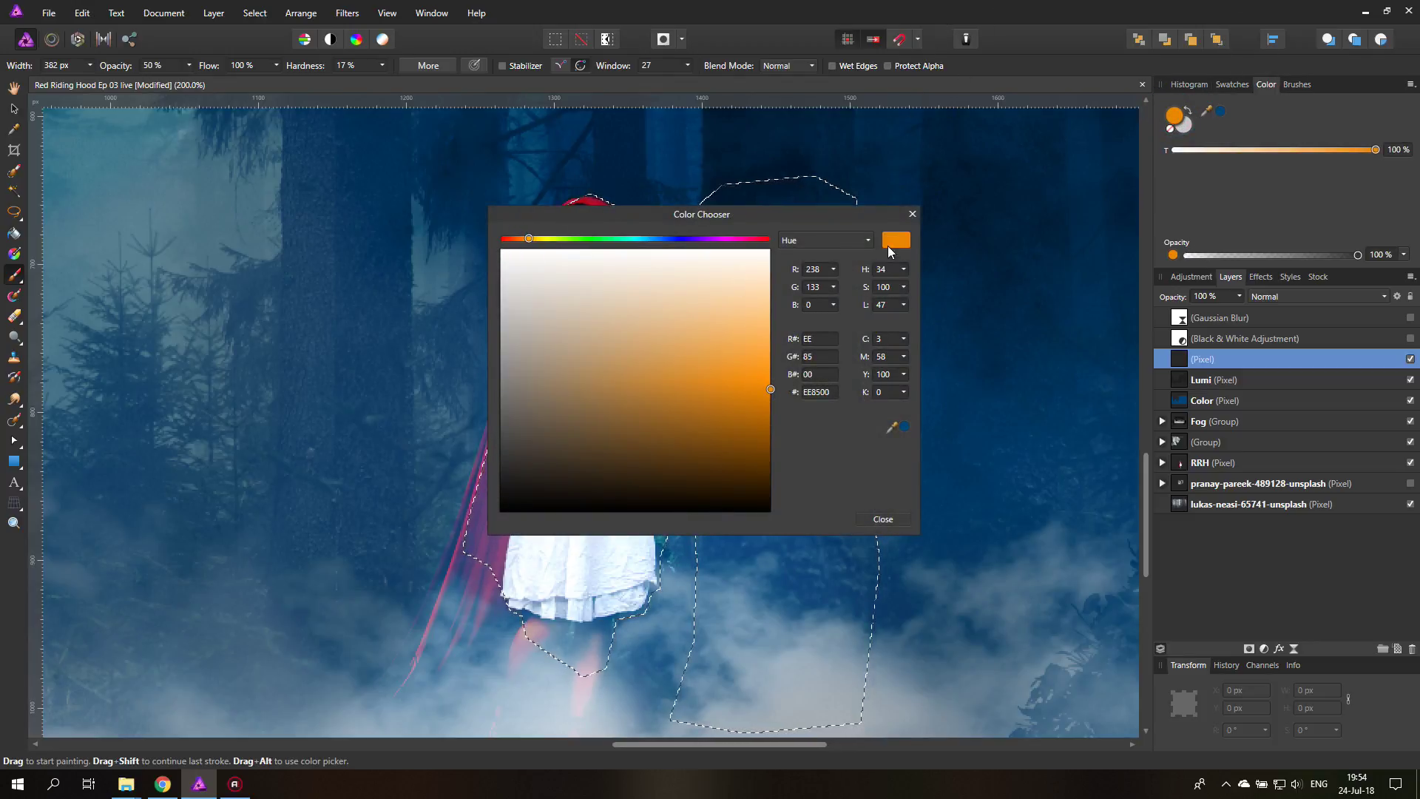
left_click(912, 214)
Brush orange into the girl and tree-trunk selections, undoing the last extra stroke.
mouse_move(806, 325)
left_mouse_down()
mouse_move(801, 222)
mouse_move(634, 522)
mouse_move(609, 428)
mouse_move(681, 405)
mouse_move(567, 605)
mouse_move(631, 615)
mouse_move(681, 542)
mouse_move(683, 651)
mouse_move(713, 593)
mouse_move(675, 365)
mouse_move(681, 712)
mouse_move(616, 581)
mouse_move(1094, 618)
left_mouse_up()
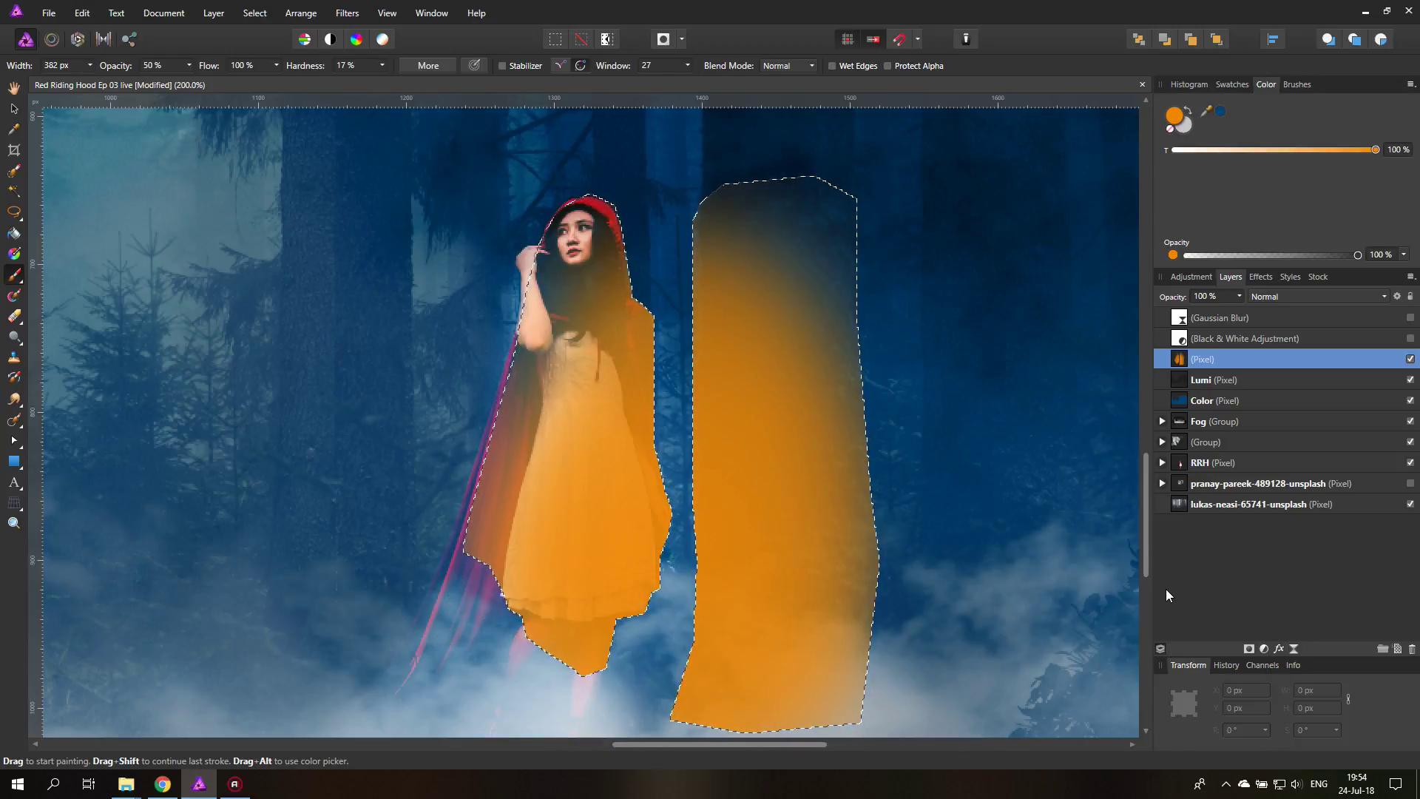
mouse_move(739, 407)
left_mouse_down()
mouse_move(555, 374)
mouse_move(650, 333)
mouse_move(563, 758)
left_mouse_up()
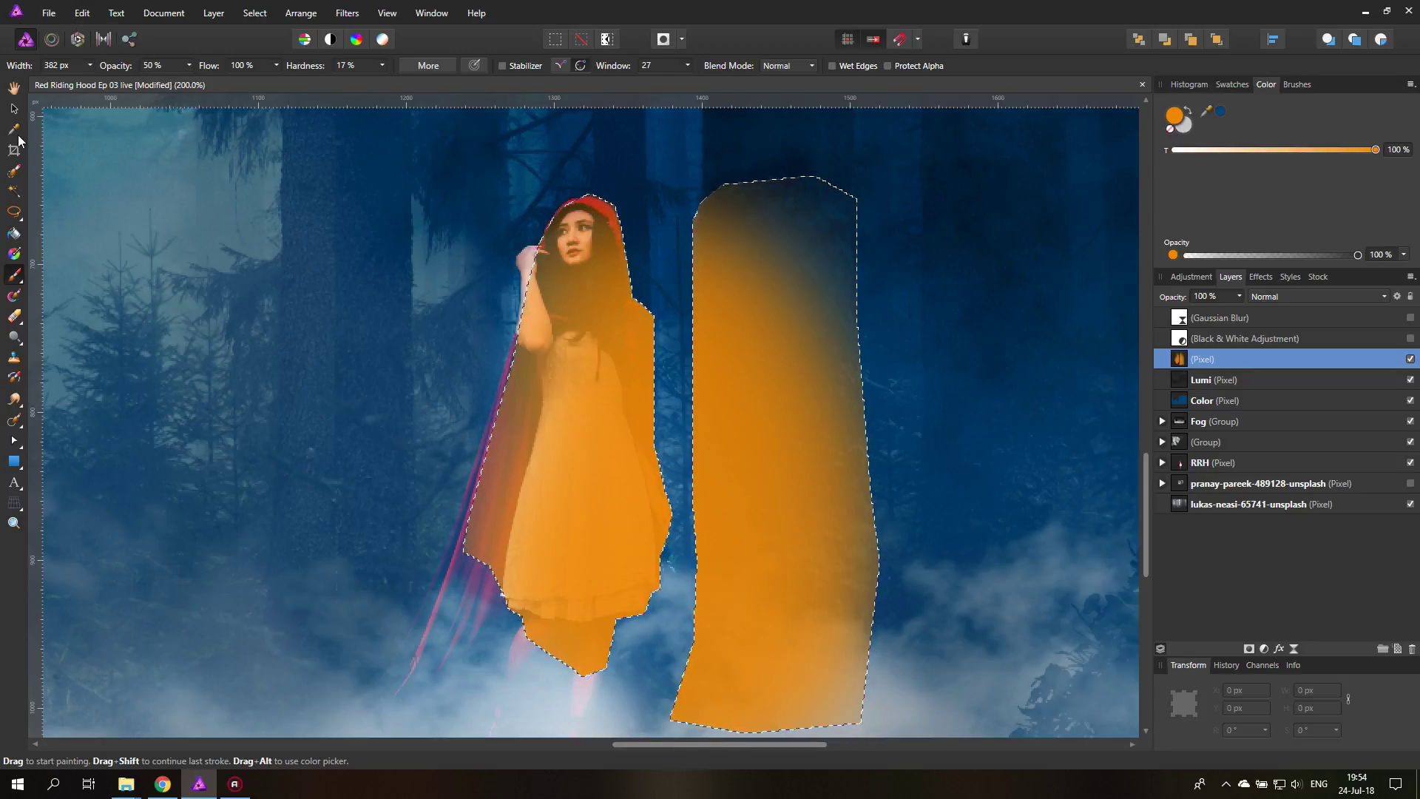
key("ctrl+z")
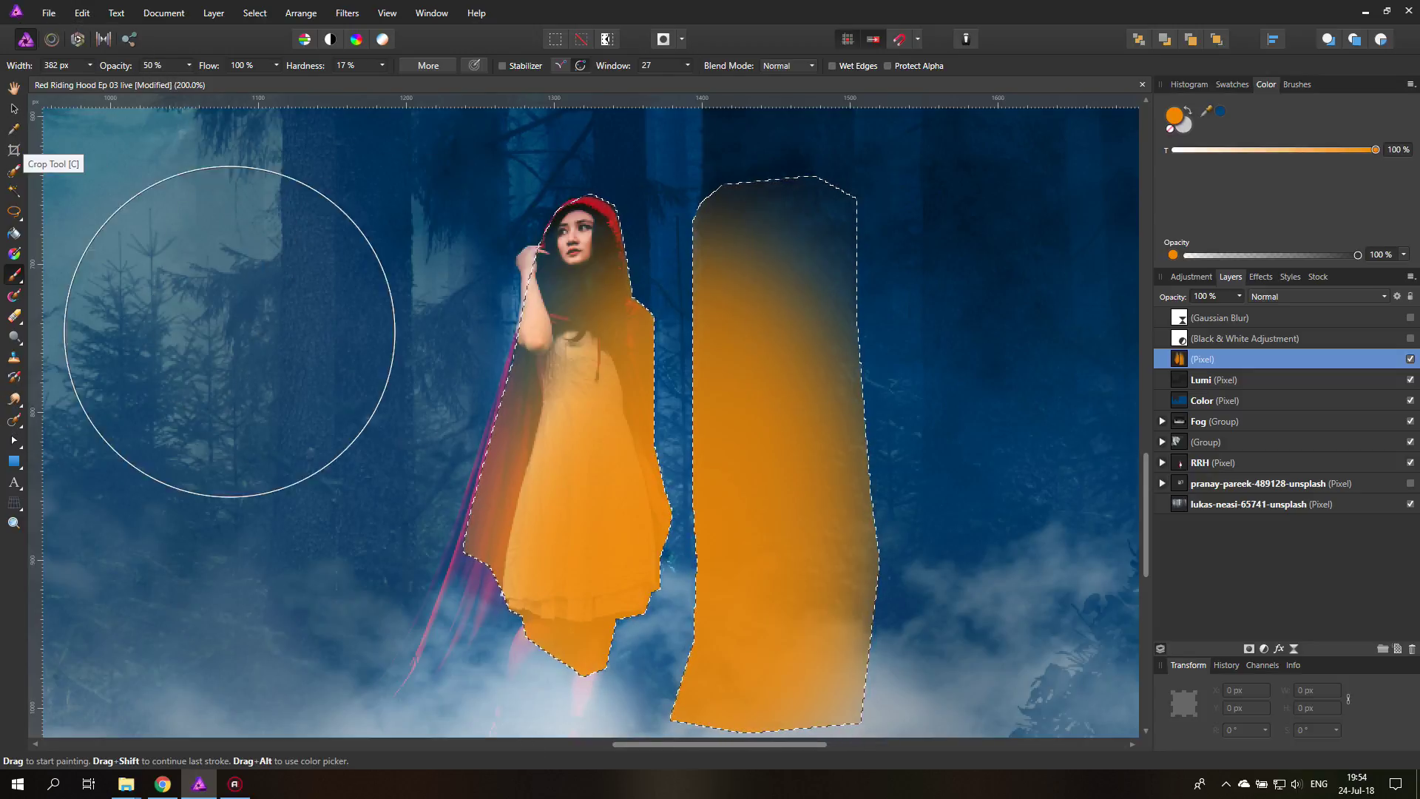
Deselect and set the orange layer's blend mode to Screen.
left_click(12, 109)
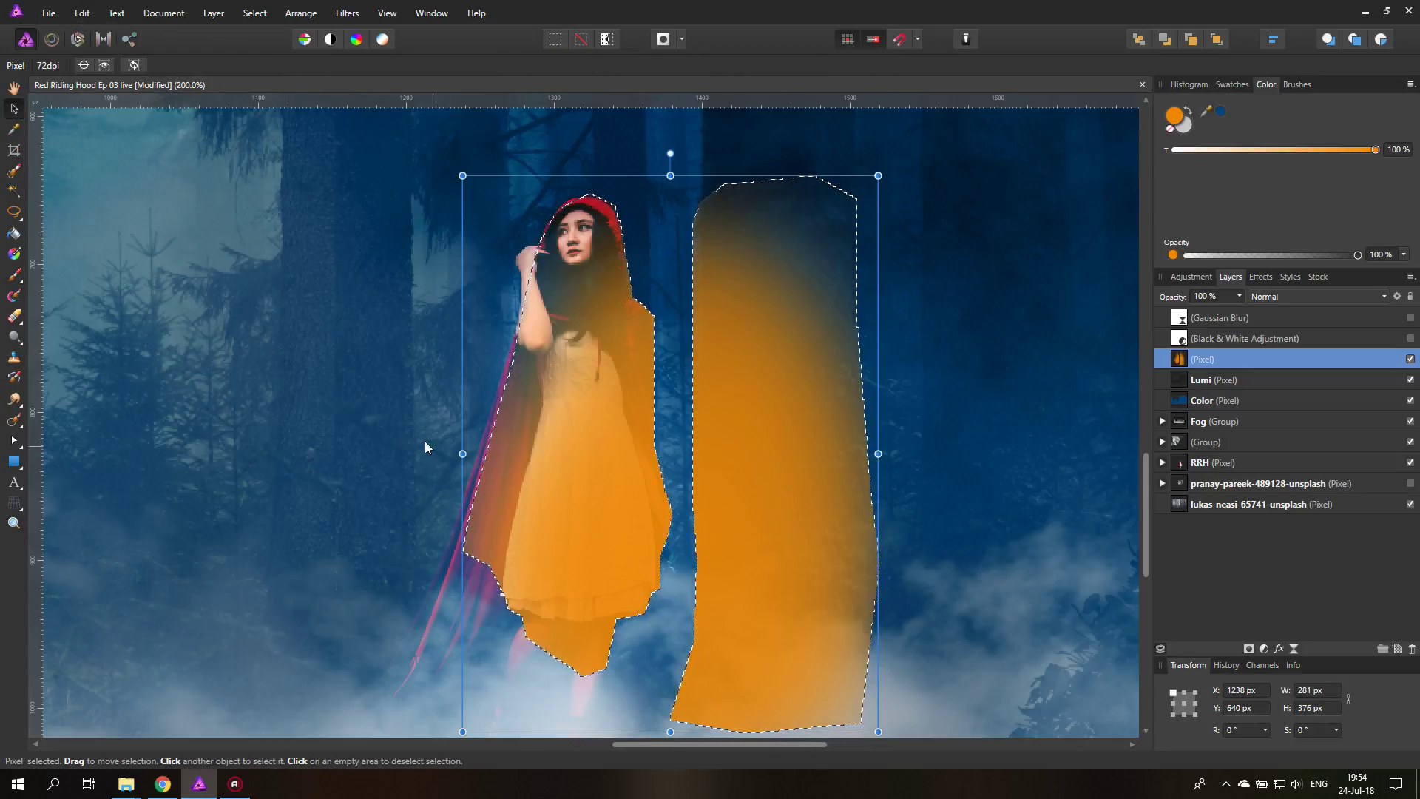
key("ctrl+d")
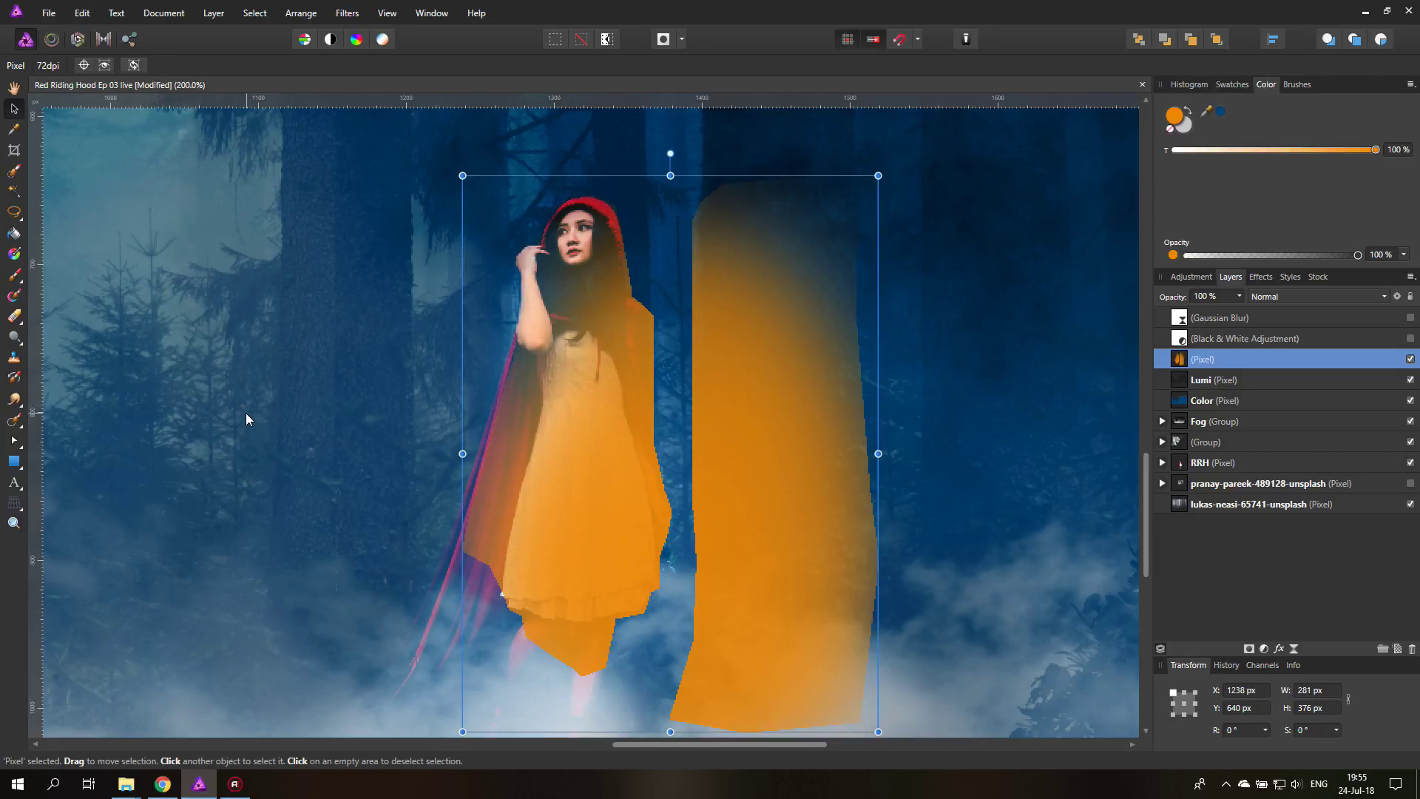
scroll(245, 419, "down", 3)
scroll(245, 419, "up", 2)
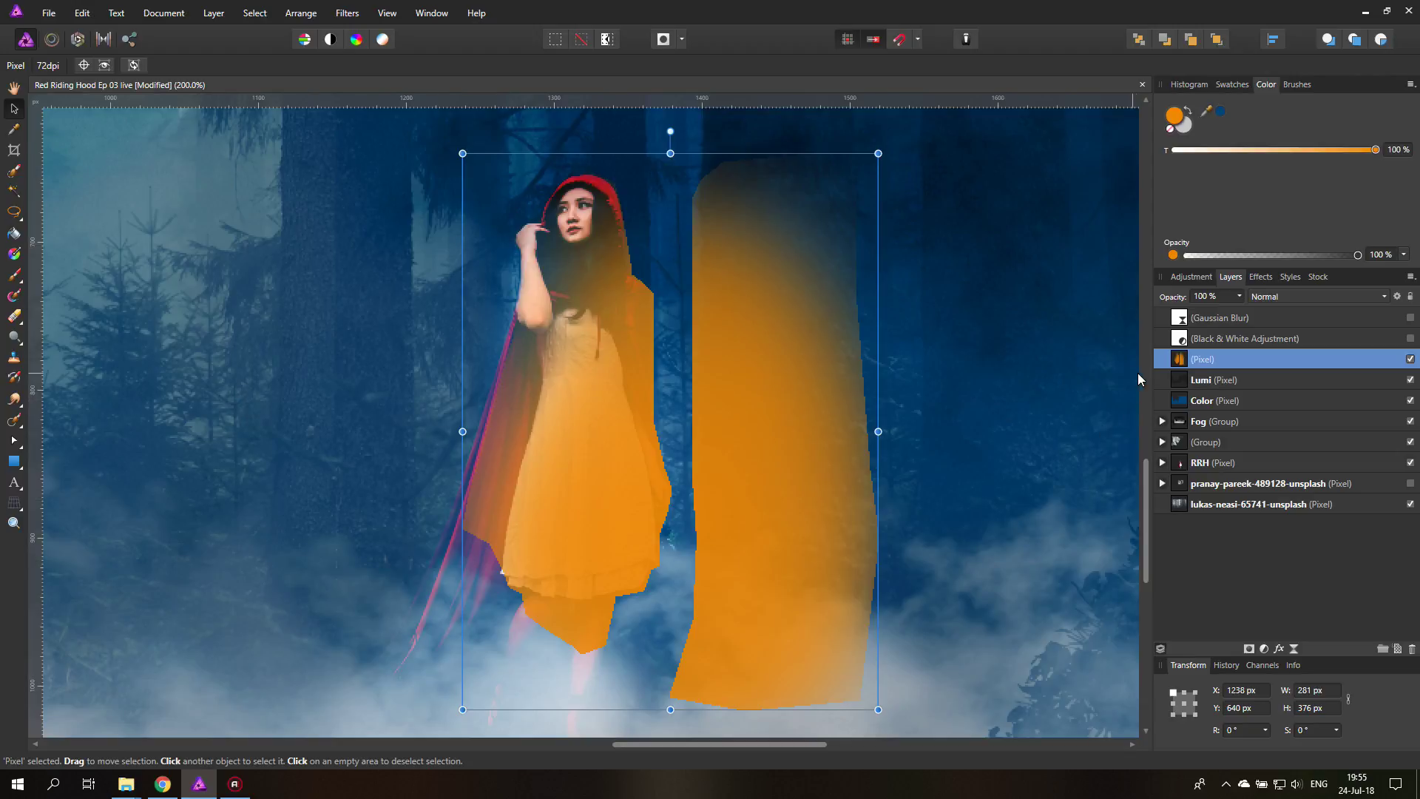
left_click(1296, 297)
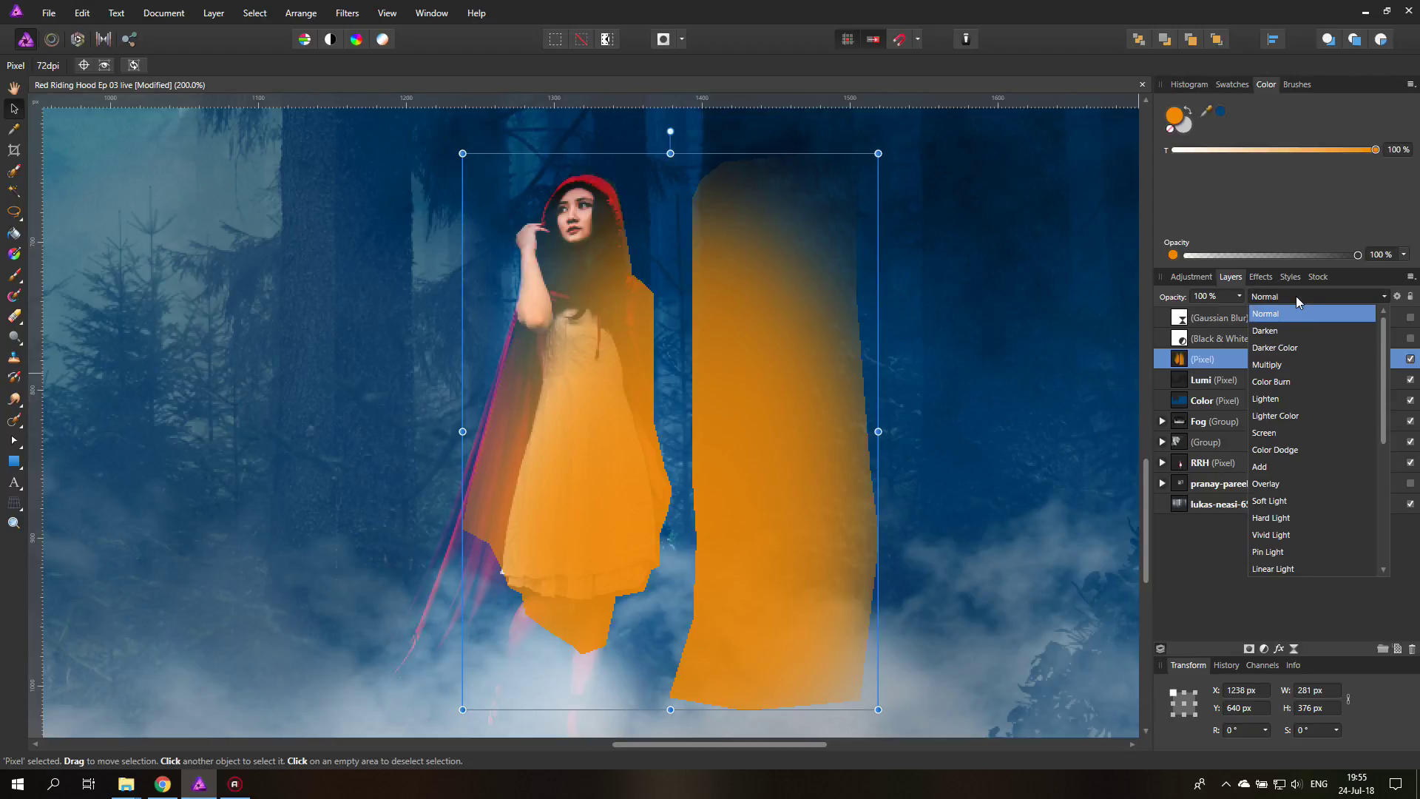
left_click(1266, 433)
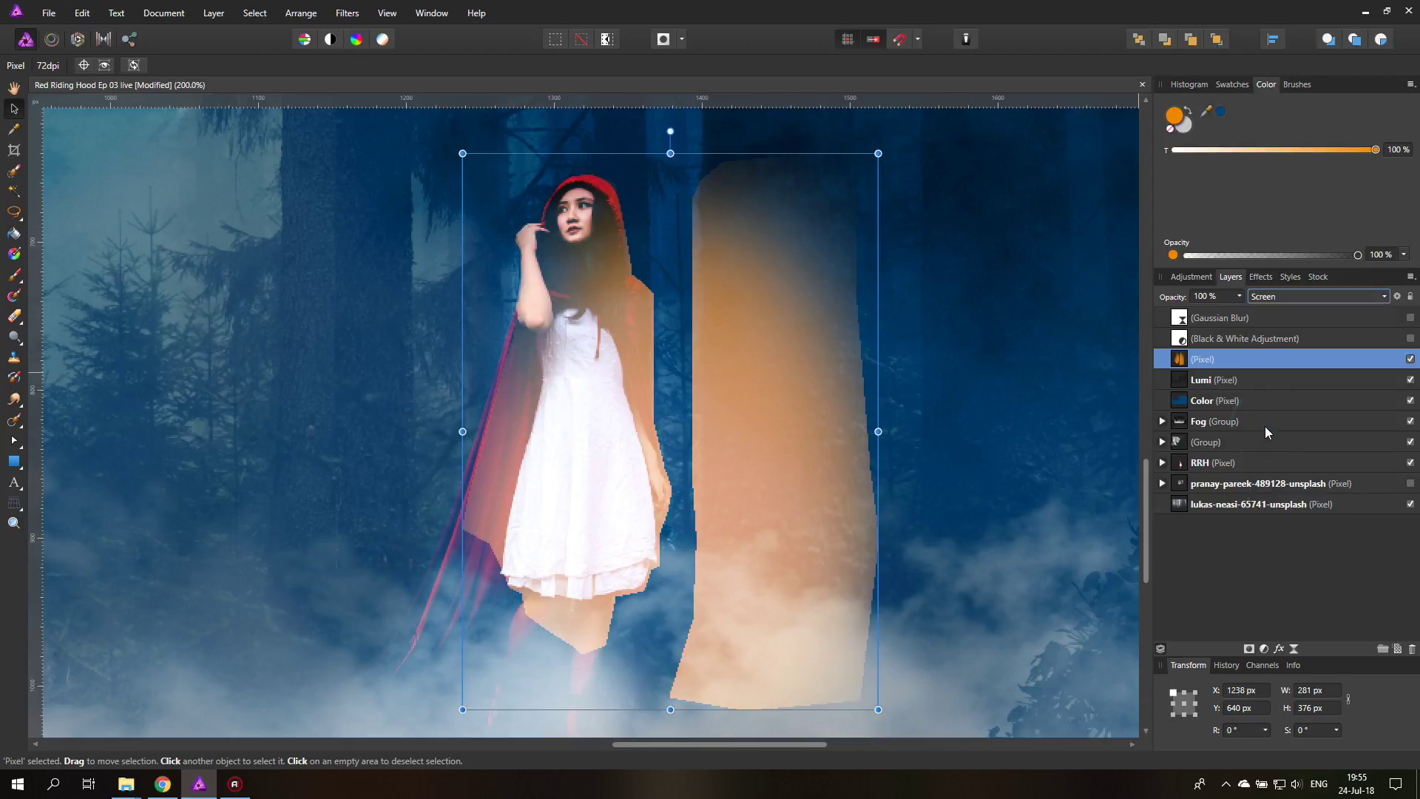
Apply a Gaussian Blur of about 13.7 px to the orange layer.
left_click(1259, 277)
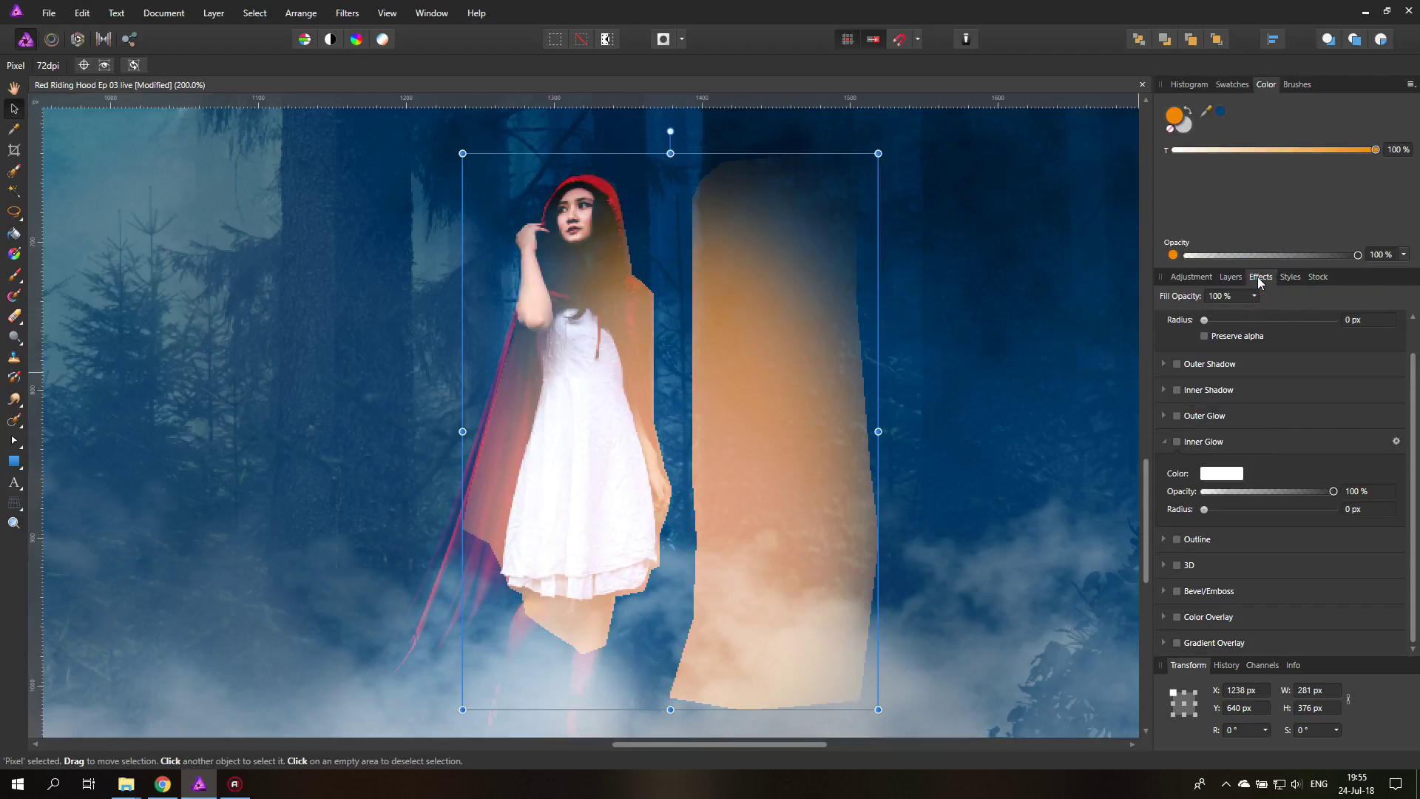
scroll(1207, 325, "up", 1)
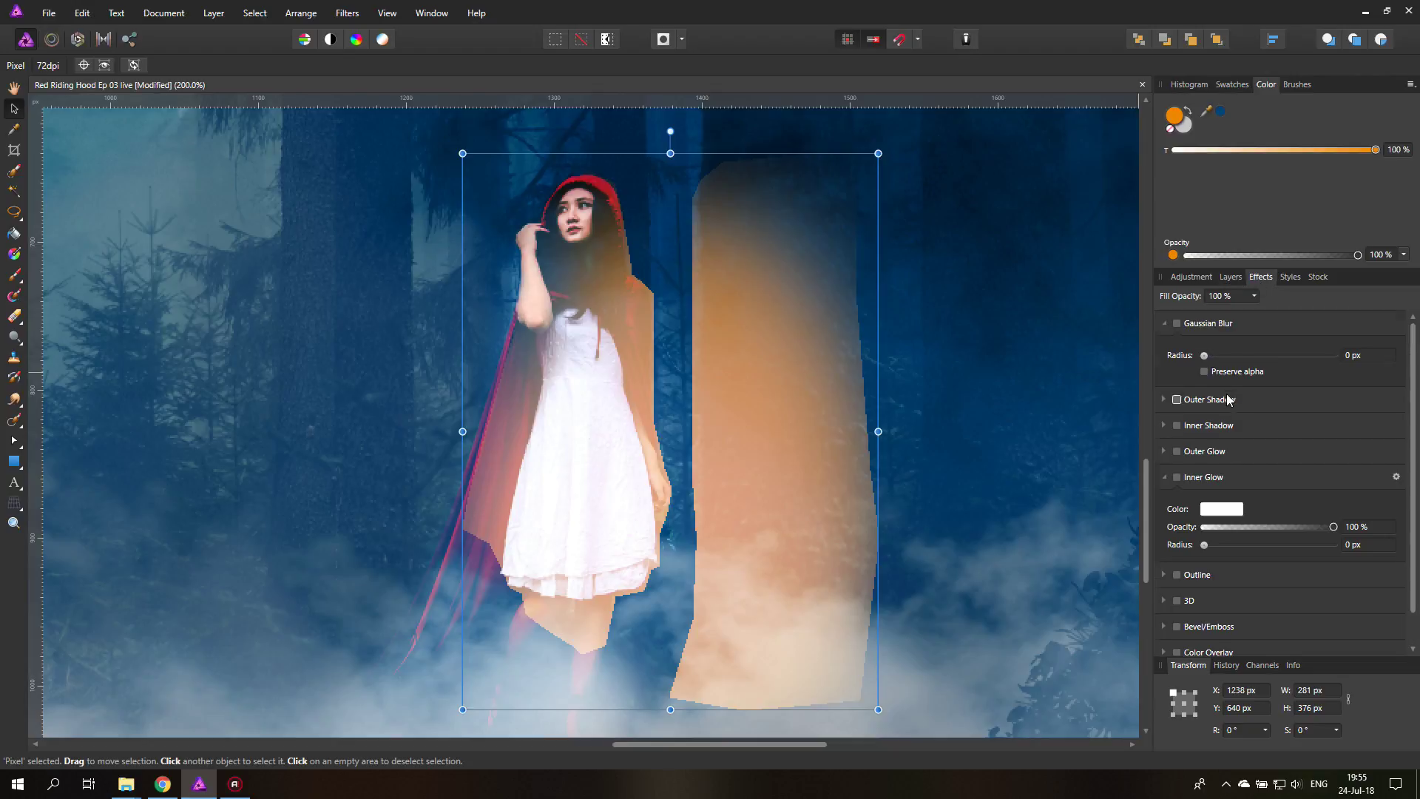
left_click(1176, 324)
left_click_drag(1204, 356, 1269, 357)
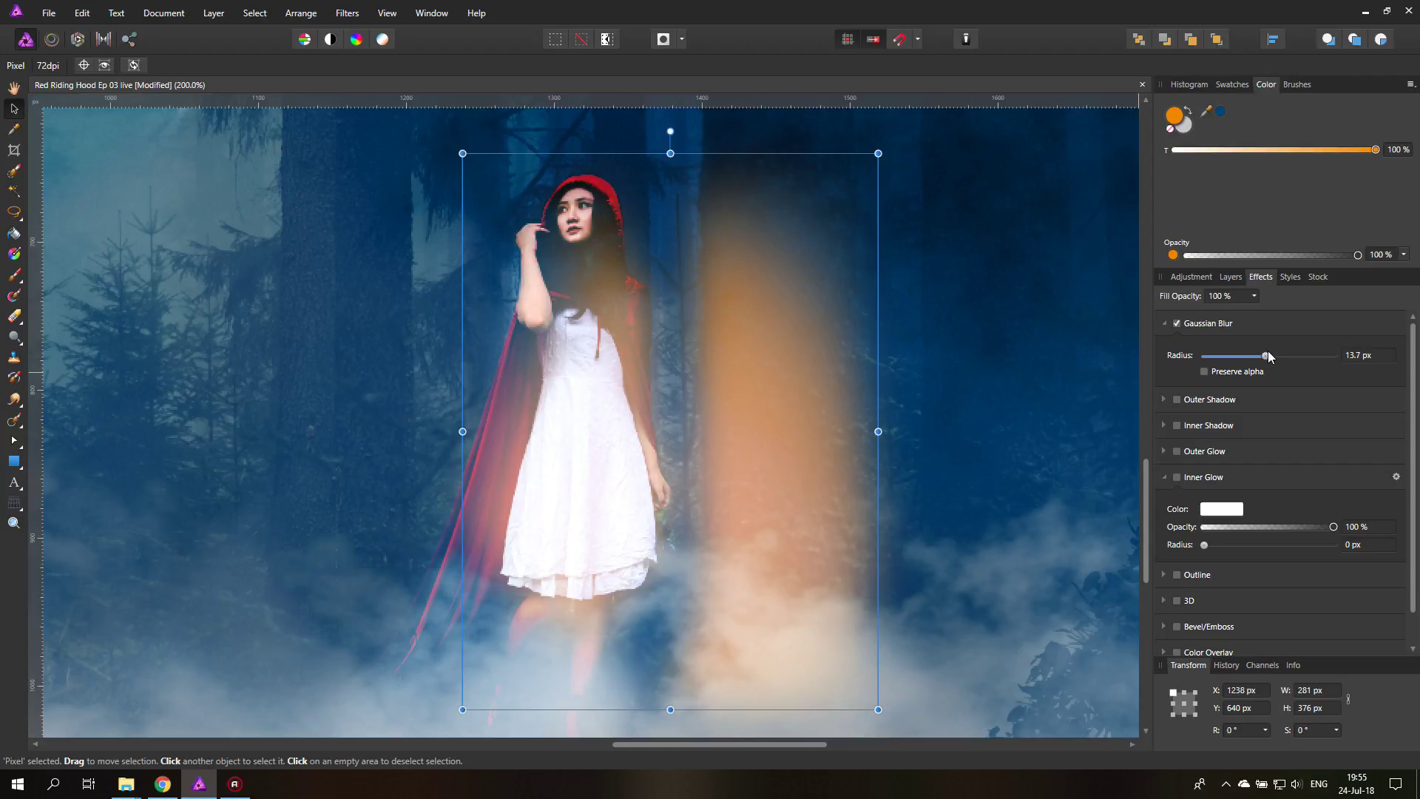
Lower the orange glow layer's opacity to 75%.
left_click(1232, 279)
left_click(1240, 297)
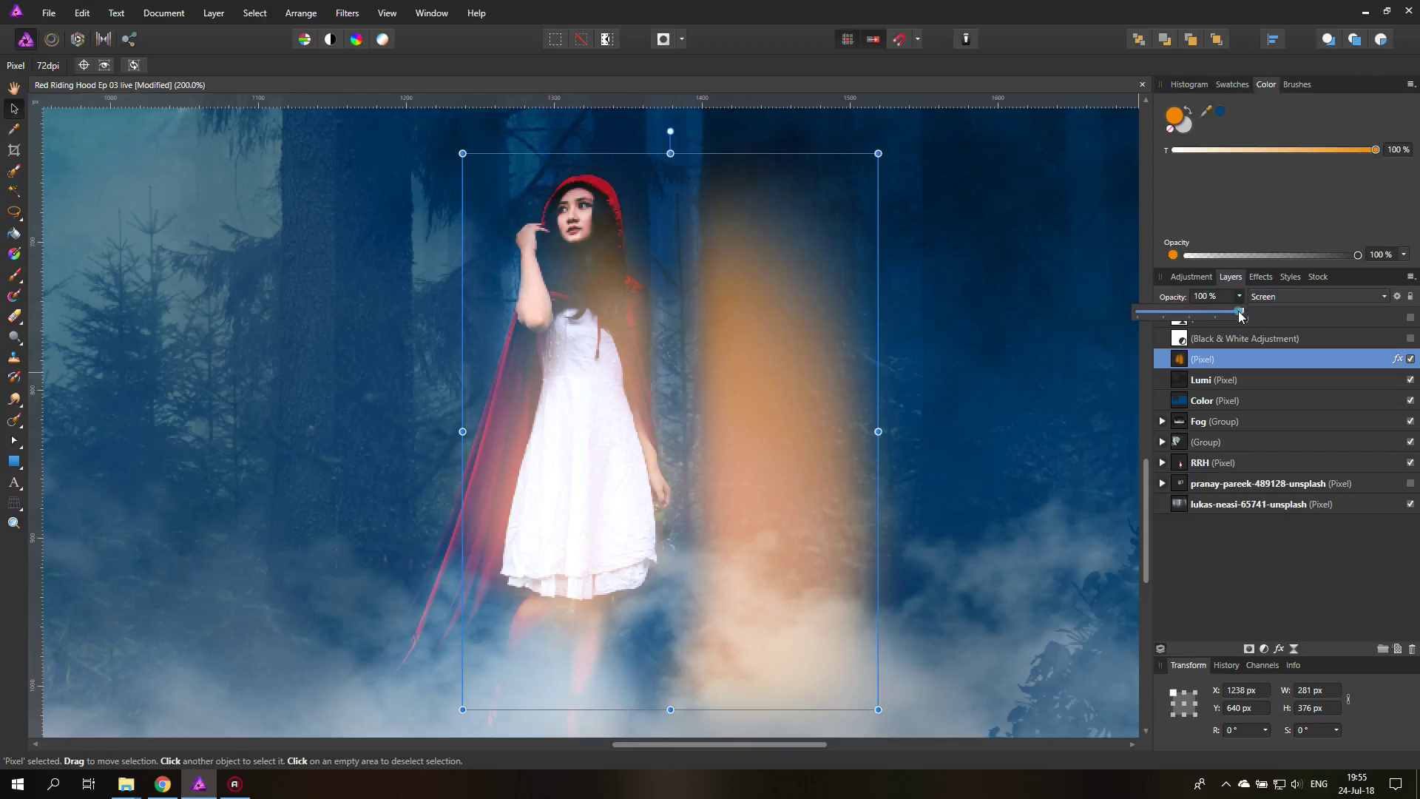
mouse_move(1242, 316)
left_mouse_down()
mouse_move(1208, 314)
mouse_move(1220, 318)
left_mouse_up()
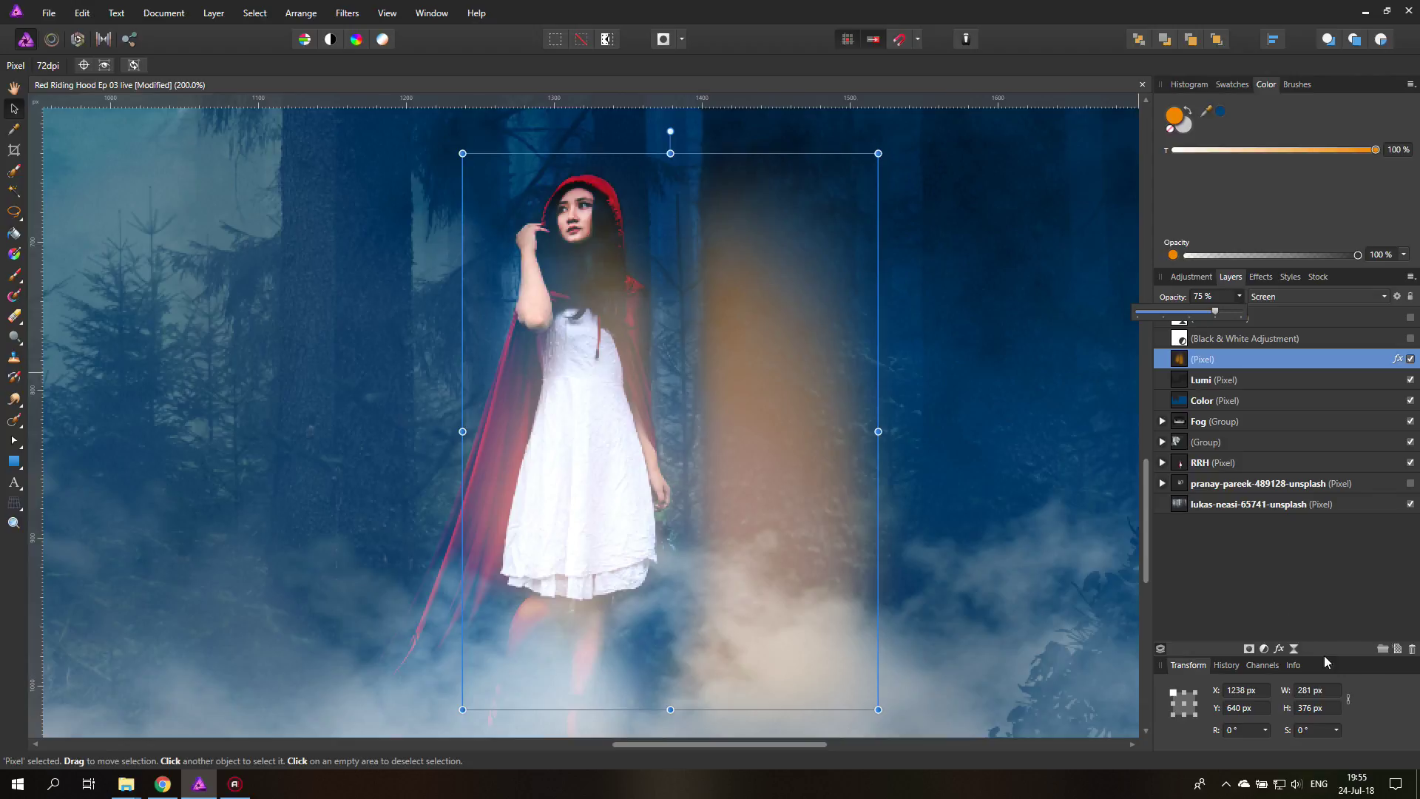
Add a new empty pixel layer and pick the Paint Brush, undoing a trial orange stroke.
left_click(1396, 651)
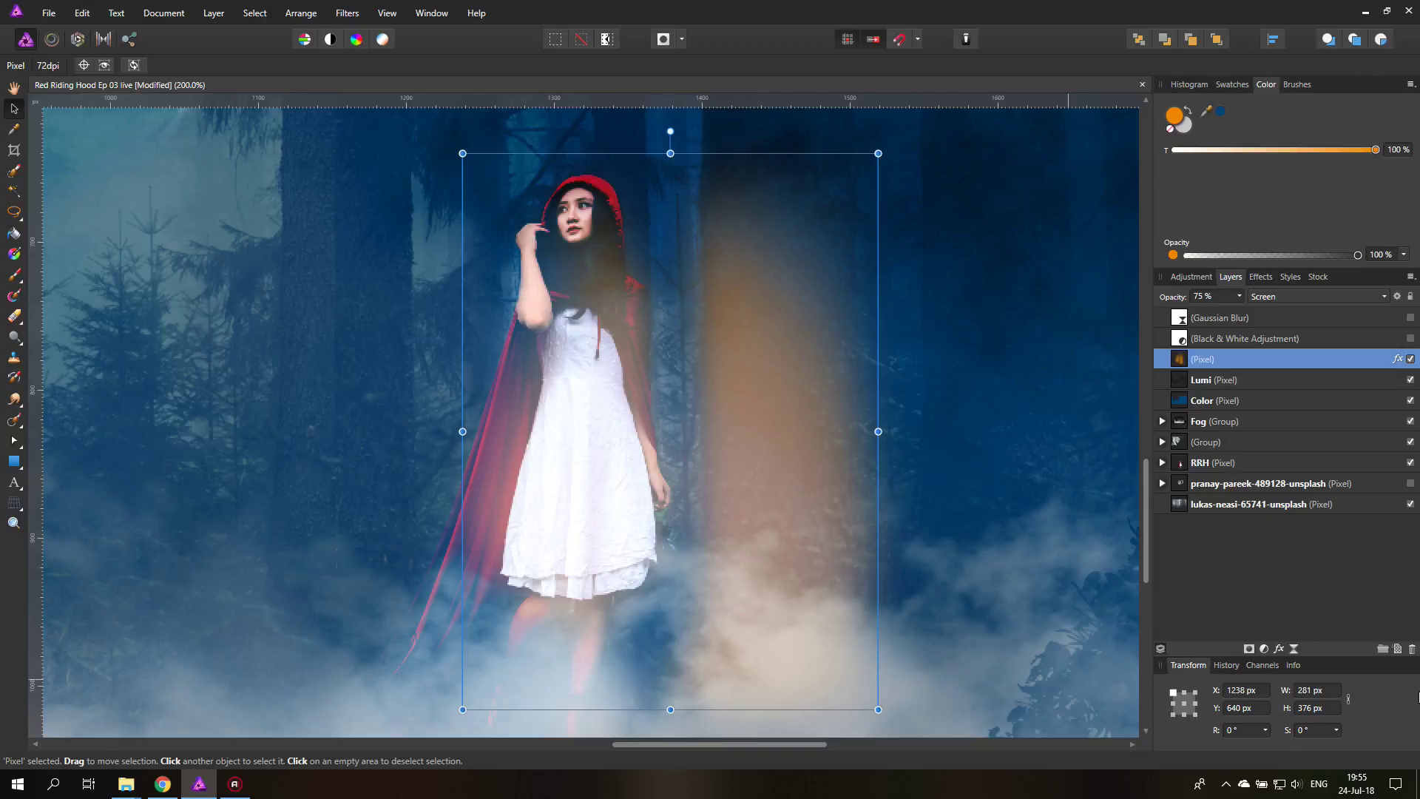
left_click(1397, 648)
scroll(629, 592, "down", 3)
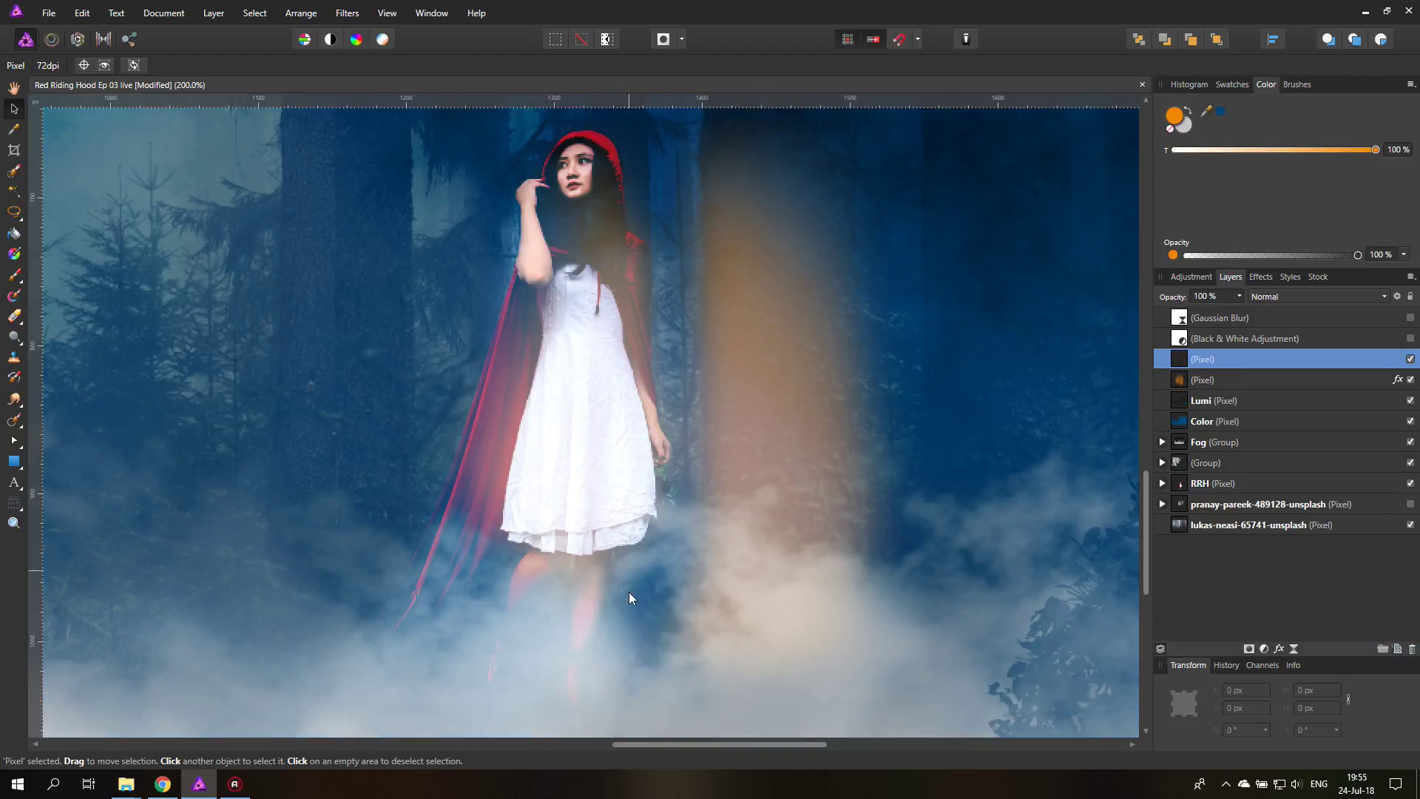
left_click(14, 275)
mouse_move(761, 506)
left_mouse_down()
mouse_move(655, 469)
mouse_move(713, 497)
mouse_move(613, 395)
mouse_move(673, 550)
mouse_move(733, 378)
mouse_move(604, 509)
mouse_move(649, 488)
left_mouse_up()
key("ctrl+z")
Switch the brush colour to yellow FBD900 and paint a soft glow over the dress.
double_click(1176, 118)
left_click(542, 241)
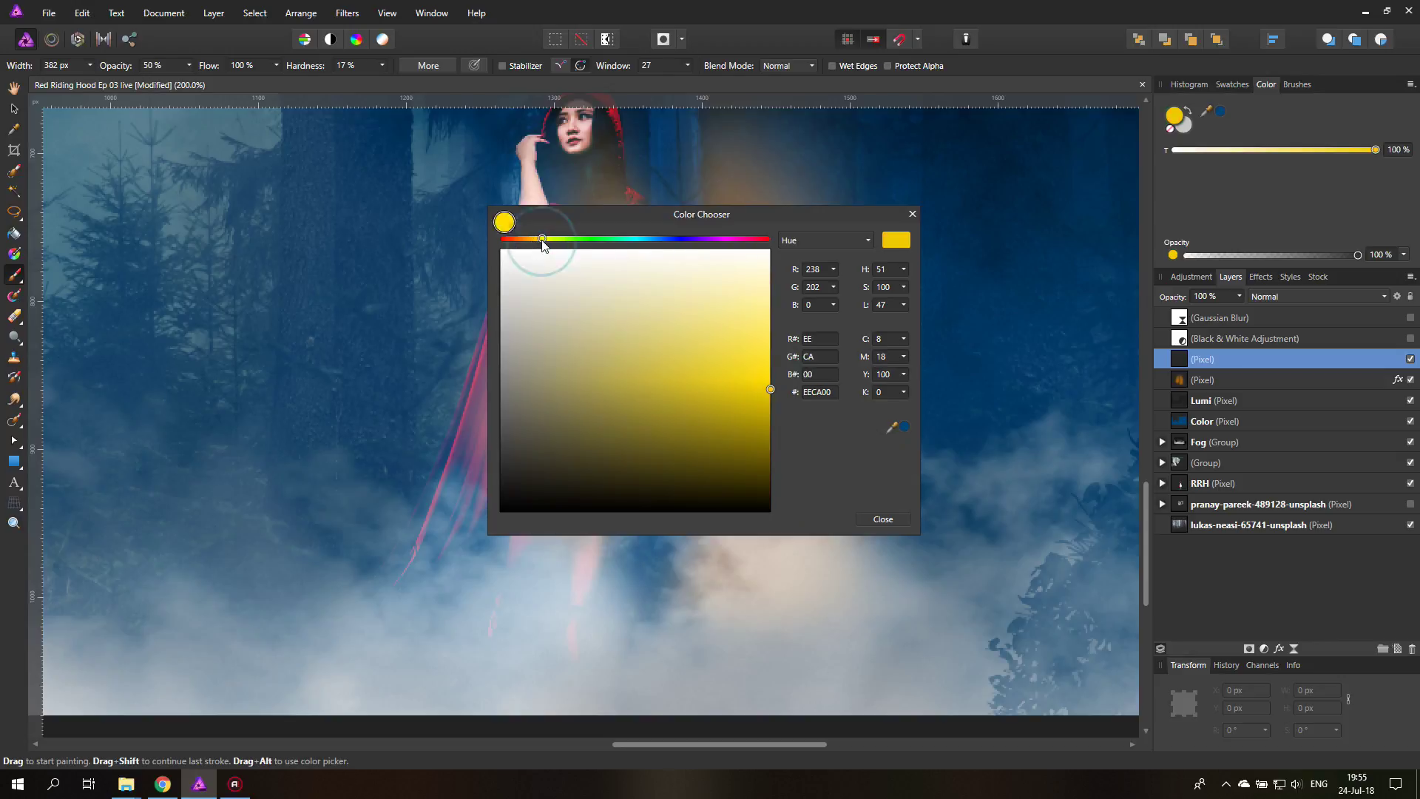
left_click(912, 214)
mouse_move(606, 354)
left_mouse_down()
mouse_move(744, 634)
mouse_move(1019, 643)
left_mouse_up()
key("ctrl+z")
mouse_move(681, 507)
left_mouse_down()
mouse_move(681, 443)
mouse_move(697, 443)
left_mouse_up()
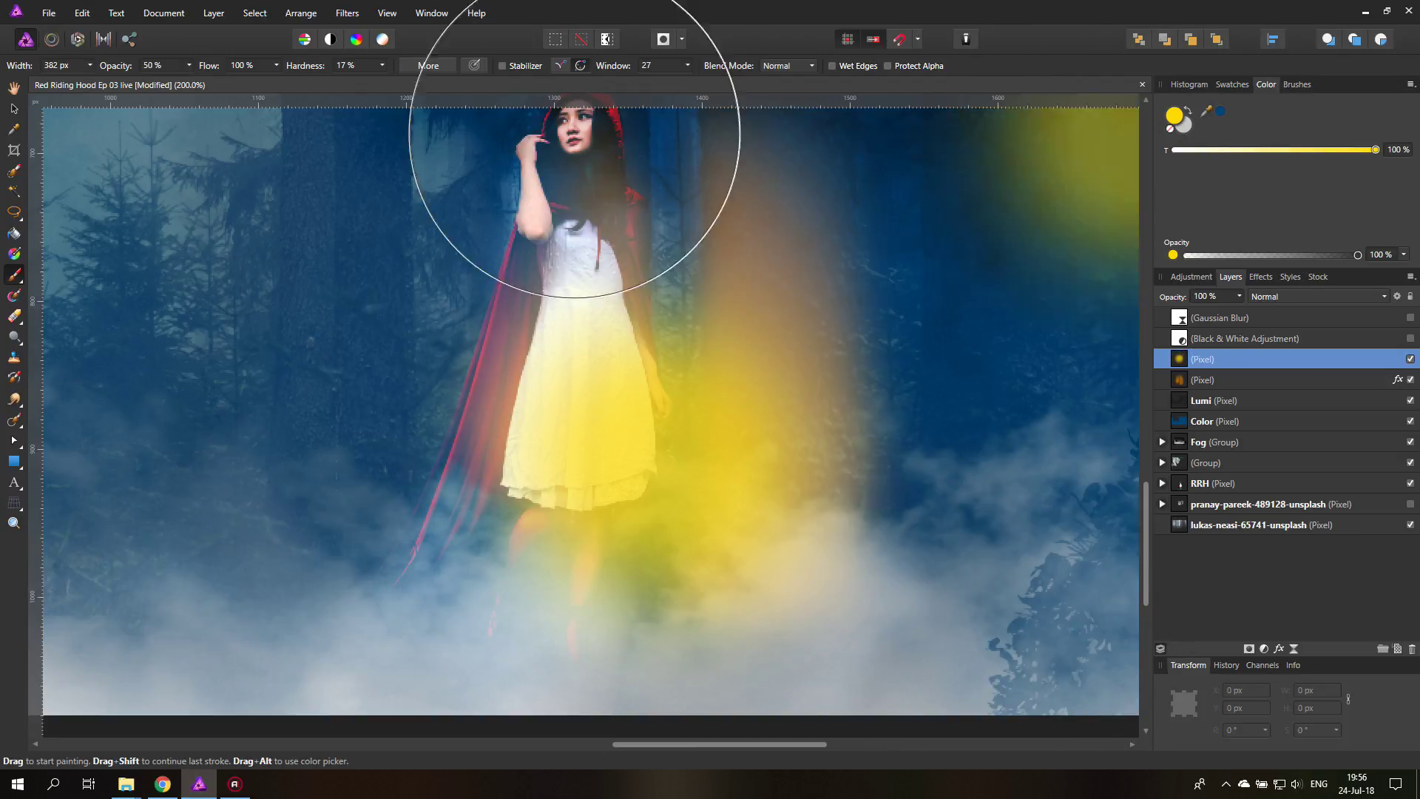
Make the brush width much smaller.
left_click(90, 65)
left_click(51, 80)
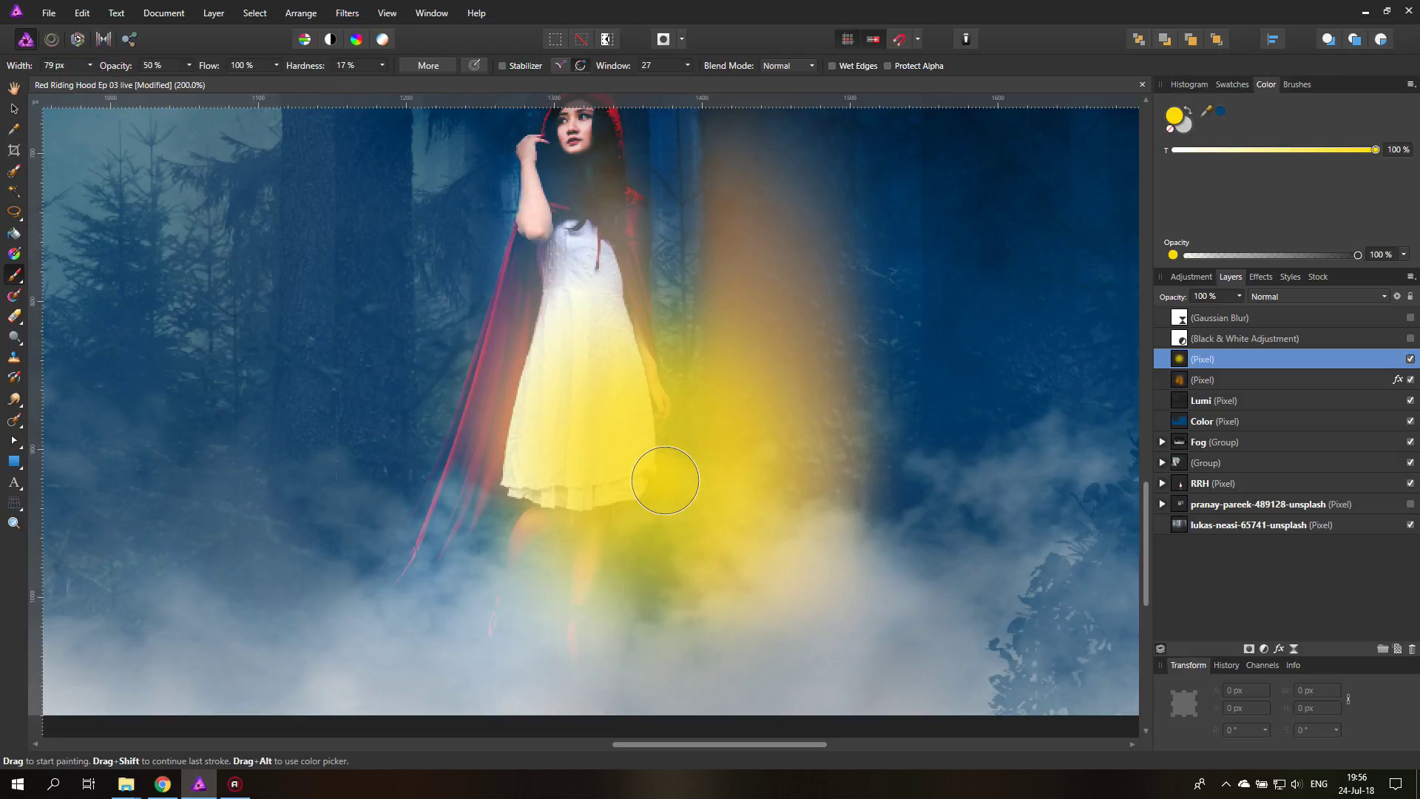
left_click(88, 65)
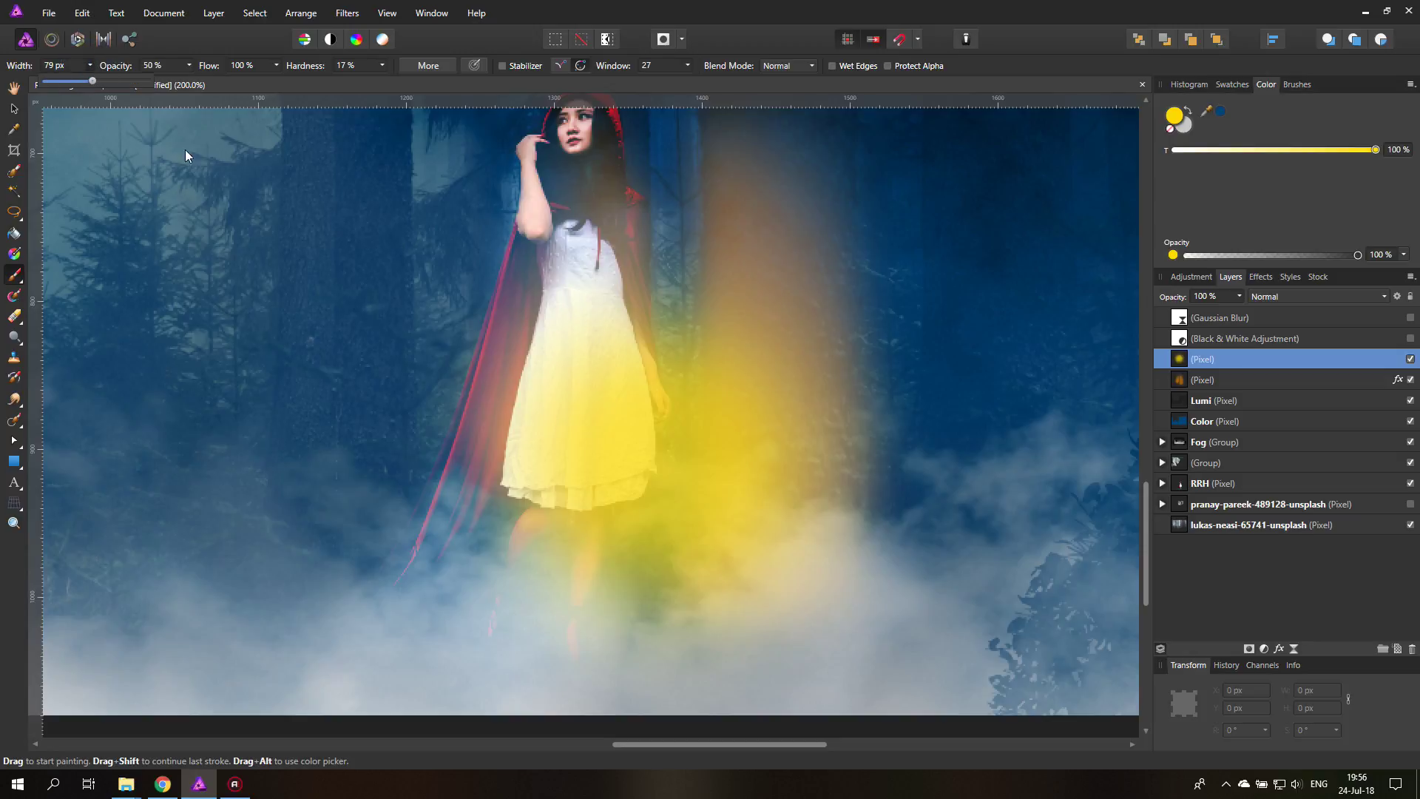
Switch the brush to white and paint a bright core into the glow beside the hem.
double_click(1176, 115)
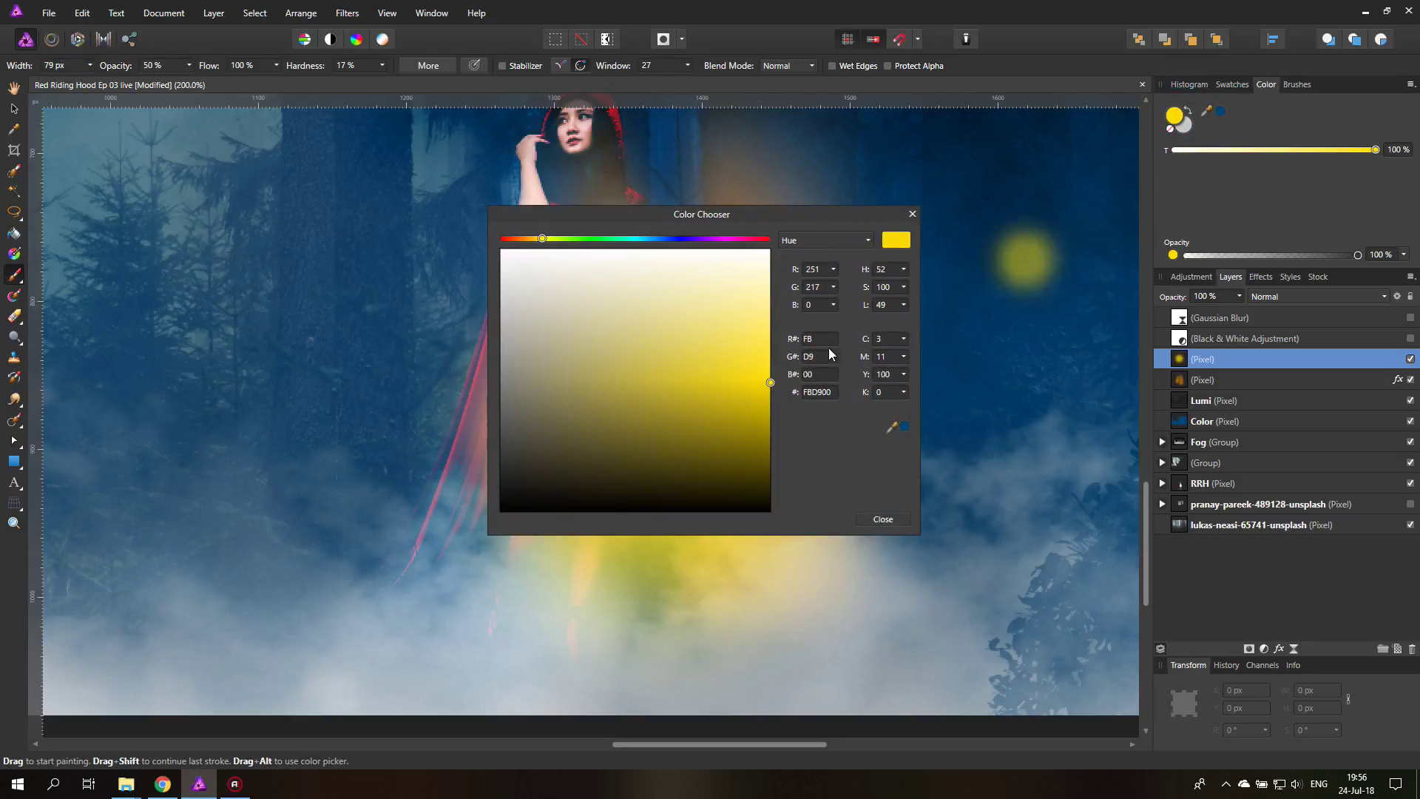
left_click_drag(753, 362, 592, 231)
left_click(911, 214)
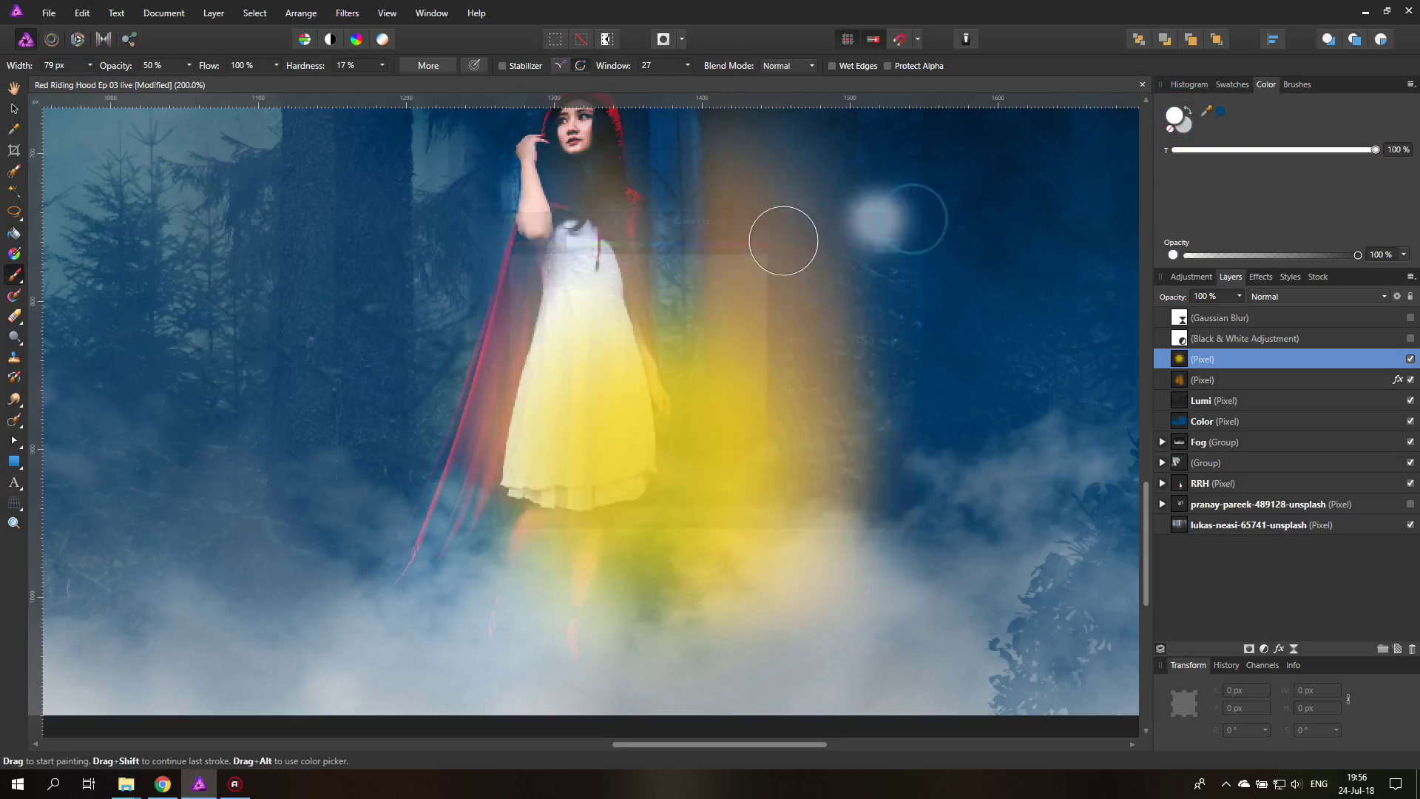
key("ctrl+z")
mouse_move(729, 536)
left_mouse_down()
mouse_move(682, 492)
mouse_move(687, 471)
mouse_move(661, 478)
mouse_move(665, 504)
mouse_move(696, 495)
mouse_move(693, 463)
mouse_move(644, 484)
mouse_move(684, 458)
mouse_move(652, 465)
mouse_move(669, 513)
mouse_move(712, 485)
mouse_move(680, 450)
mouse_move(667, 483)
mouse_move(728, 484)
mouse_move(811, 517)
mouse_move(675, 475)
left_mouse_up()
left_click_drag(1087, 396, 1095, 384)
Set the glow layer's blend mode to Screen and test its position on the canvas.
left_click(14, 108)
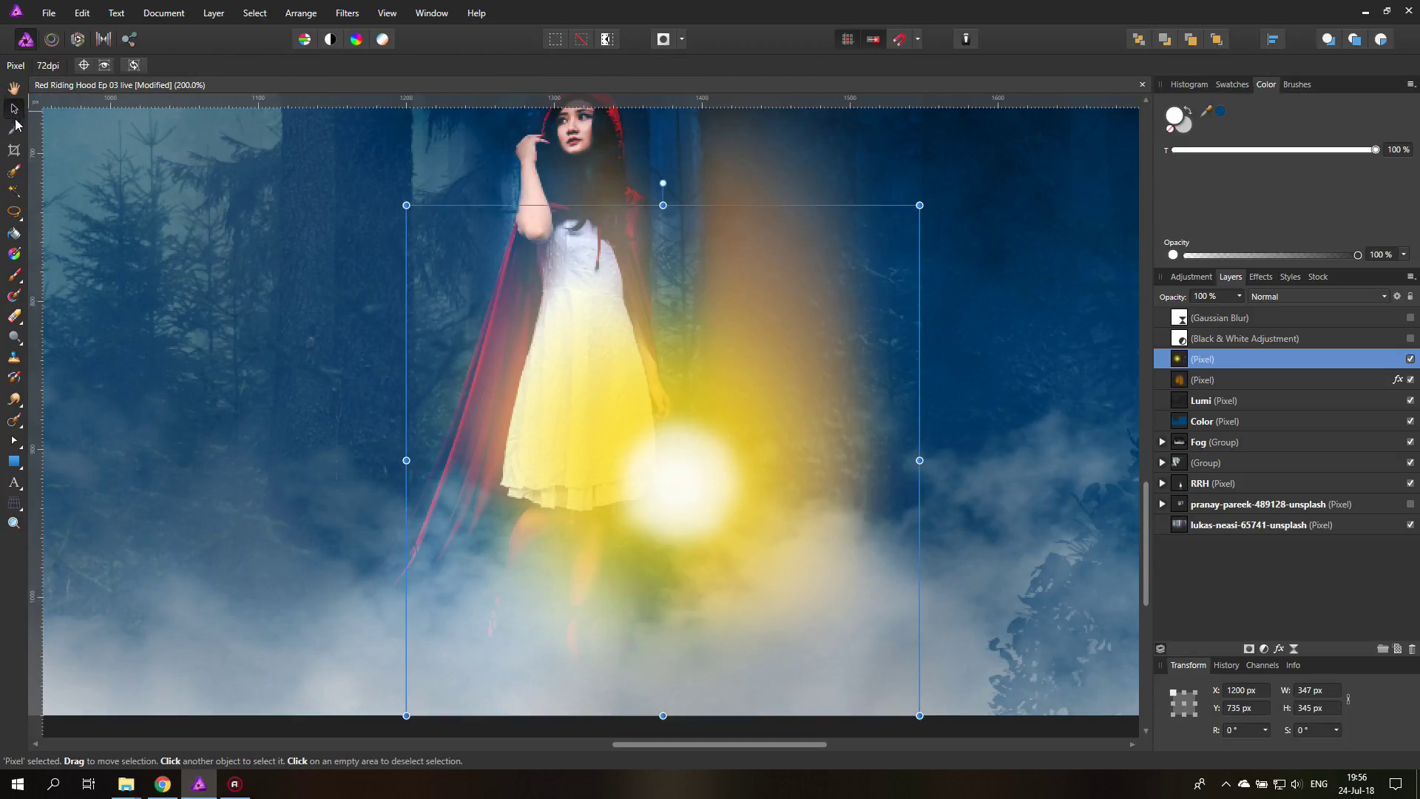
left_click(1283, 299)
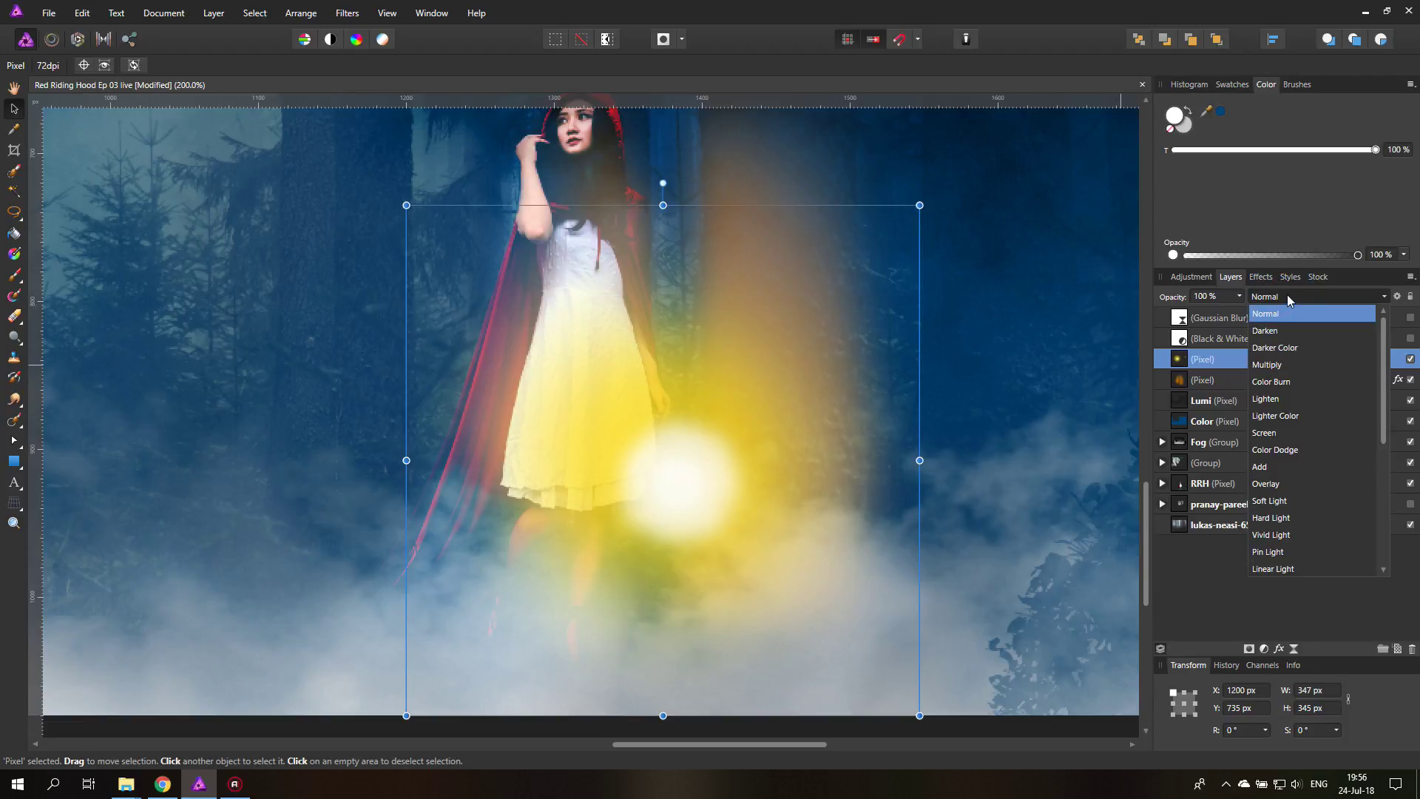
left_click(1278, 435)
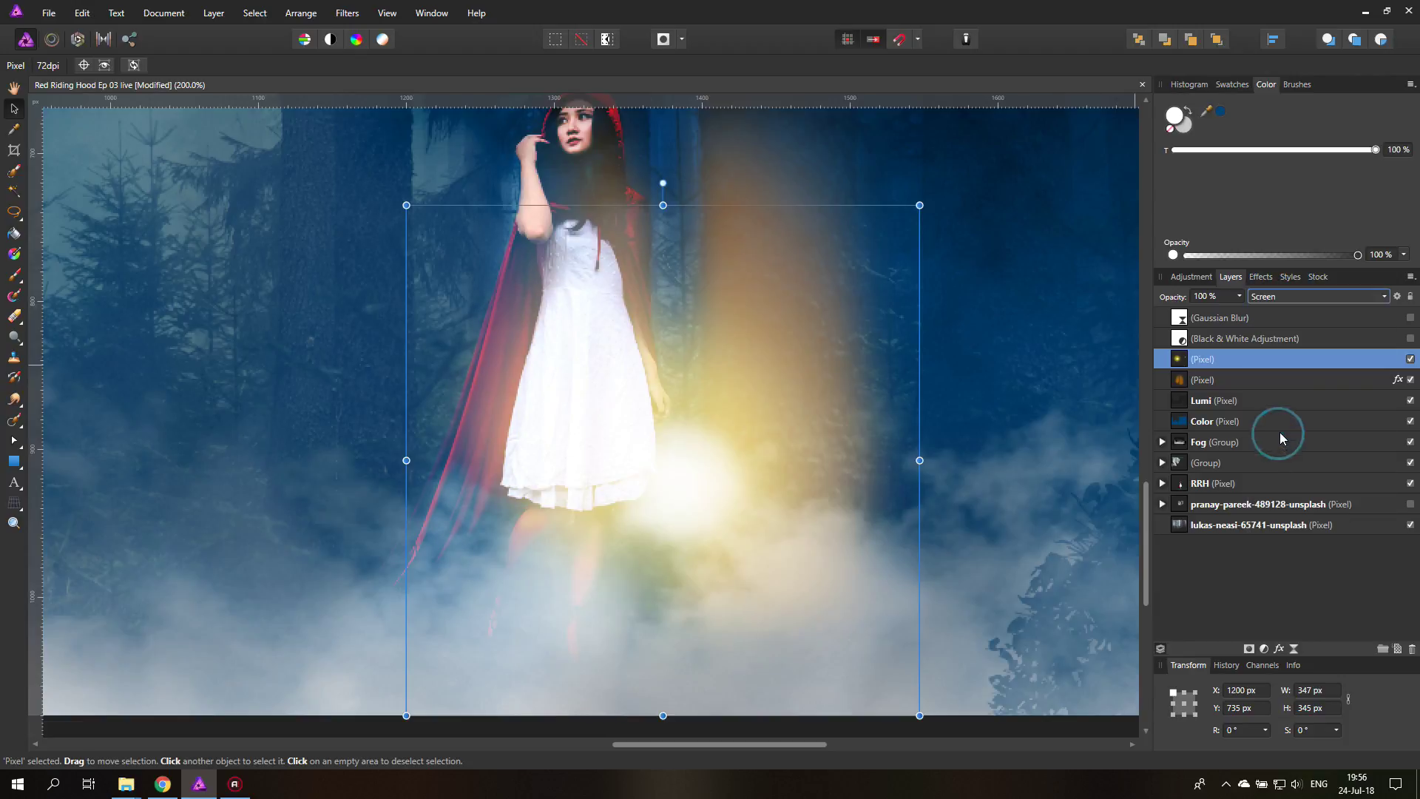
mouse_move(691, 495)
left_mouse_down()
mouse_move(973, 336)
mouse_move(164, 378)
mouse_move(167, 364)
mouse_move(529, 582)
mouse_move(646, 536)
mouse_move(673, 494)
left_mouse_up()
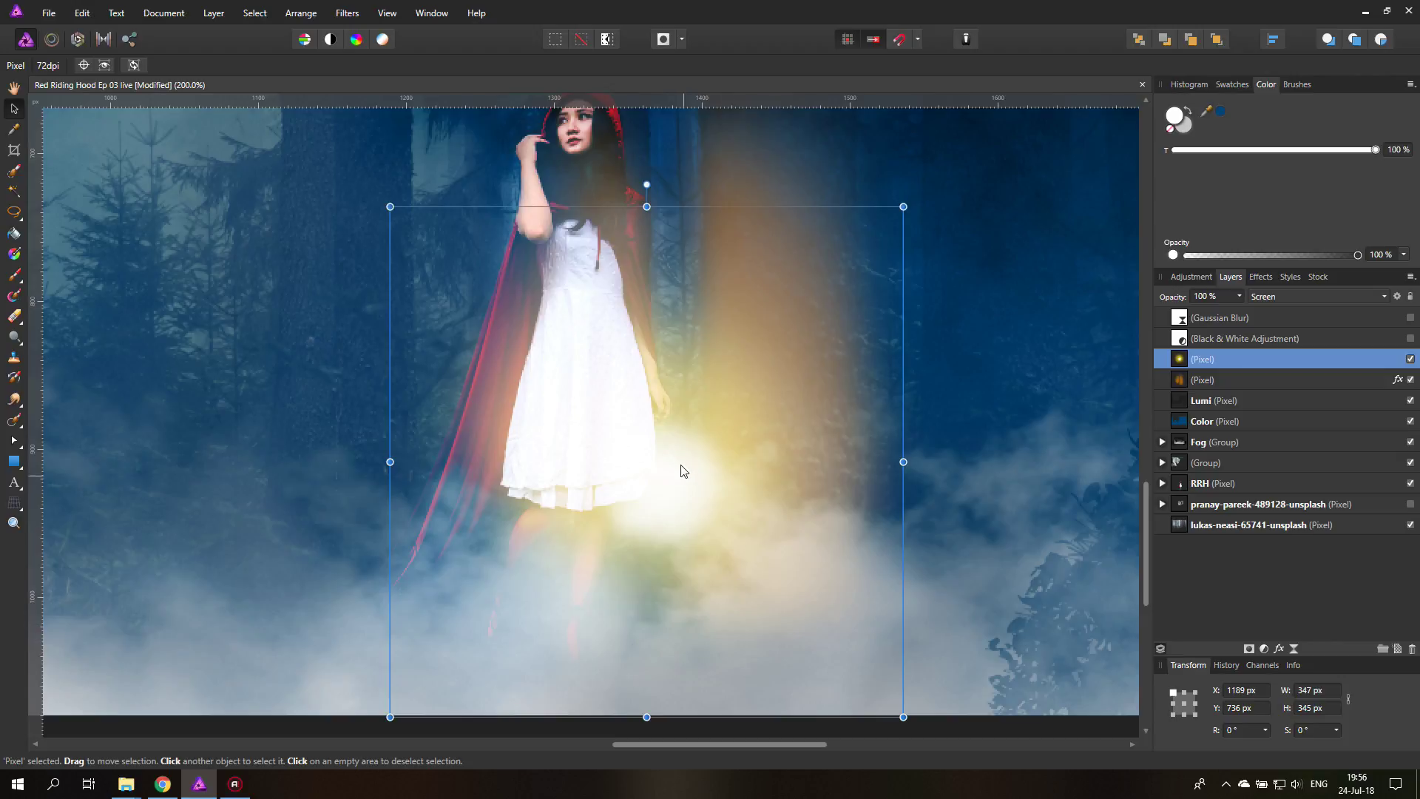
left_click(14, 522)
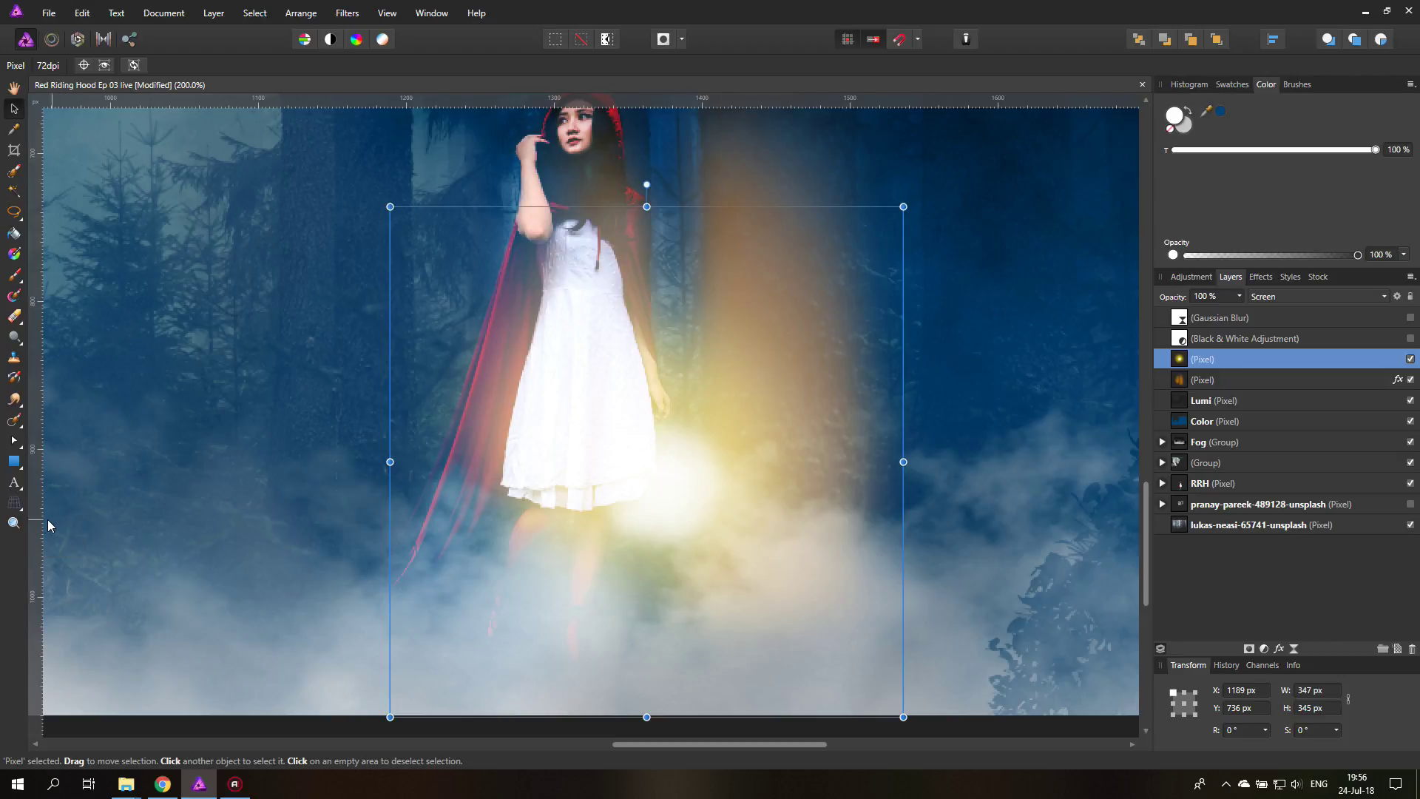
Fit the composite in view and give the glow layer a 12.7 px Gaussian Blur.
left_click(564, 461, "alt")
key("ctrl+0")
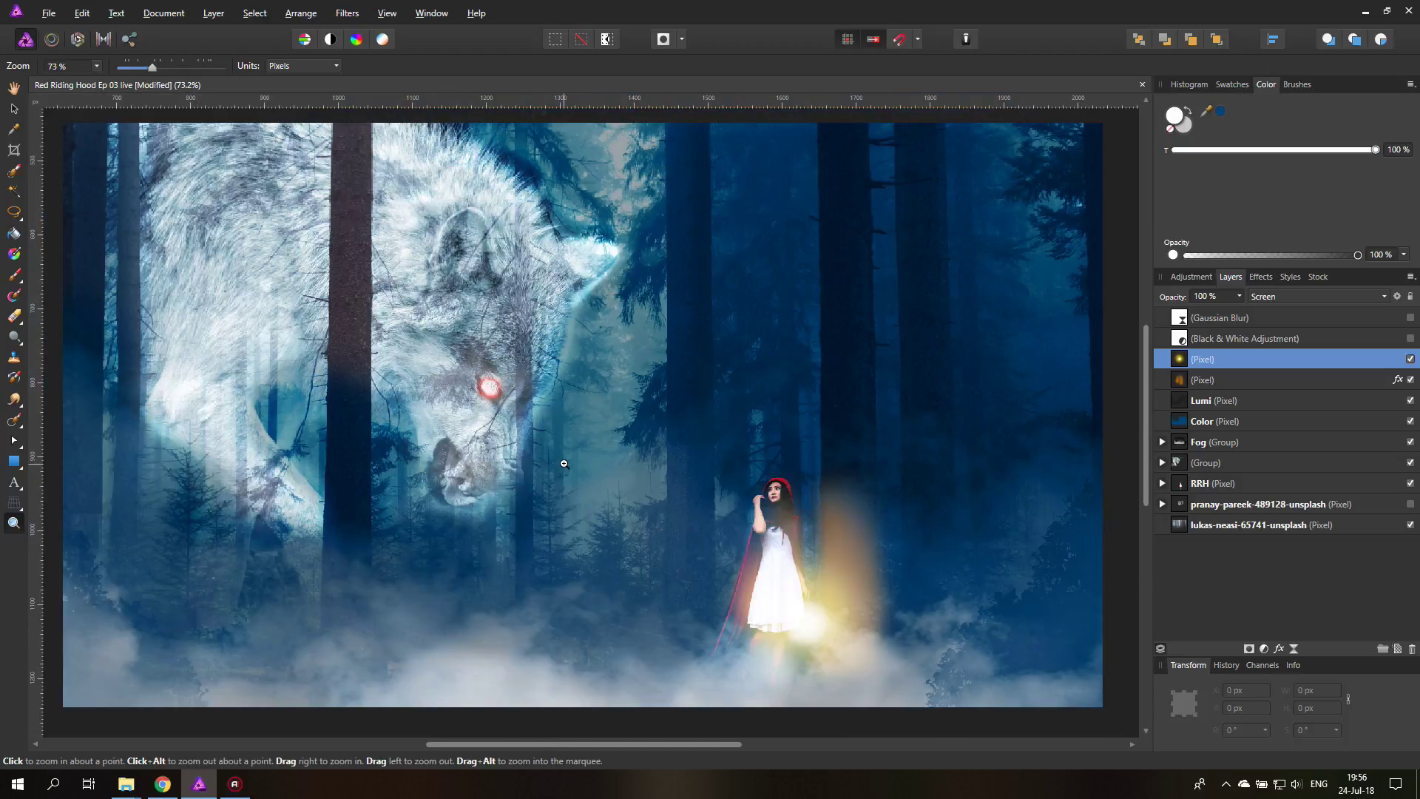
left_click(14, 109)
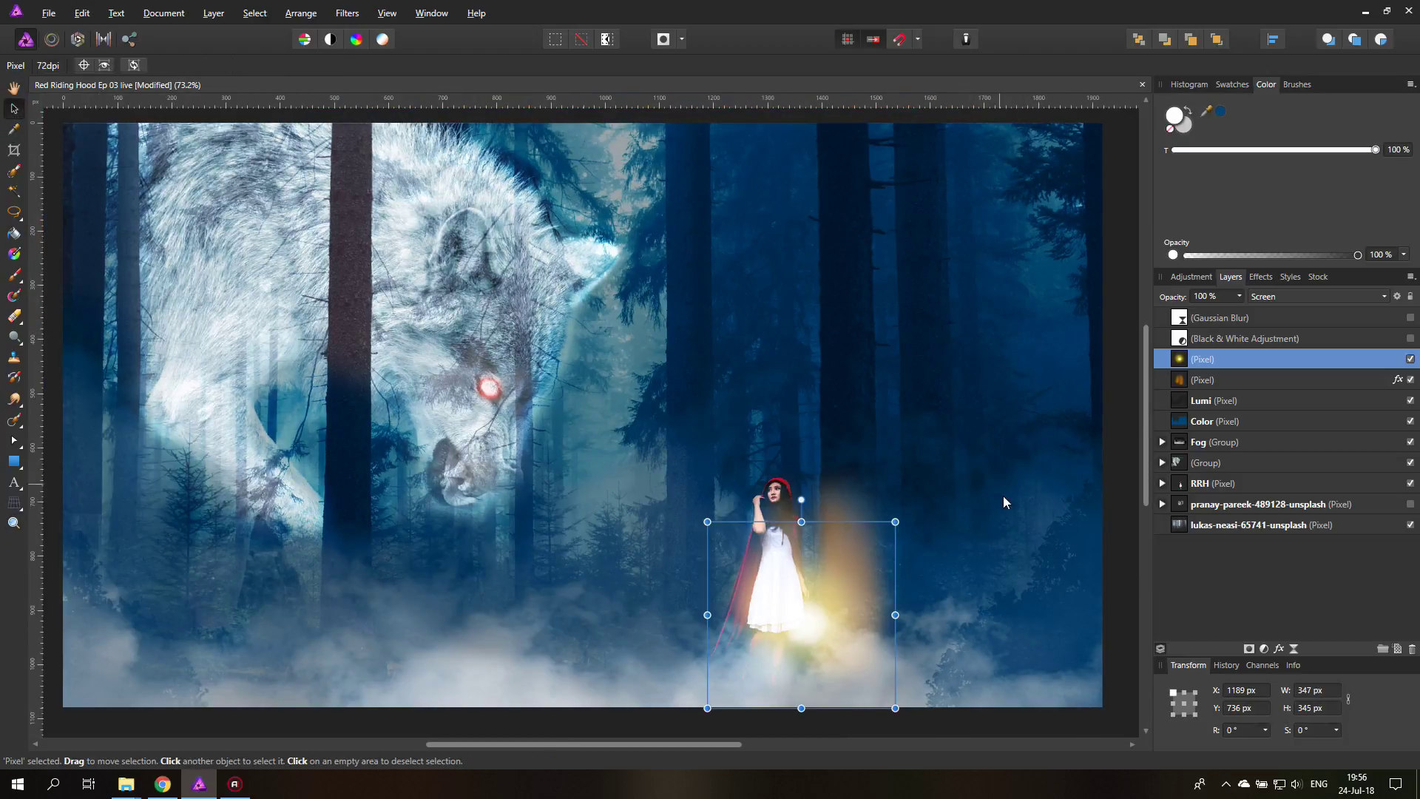
left_click(1260, 276)
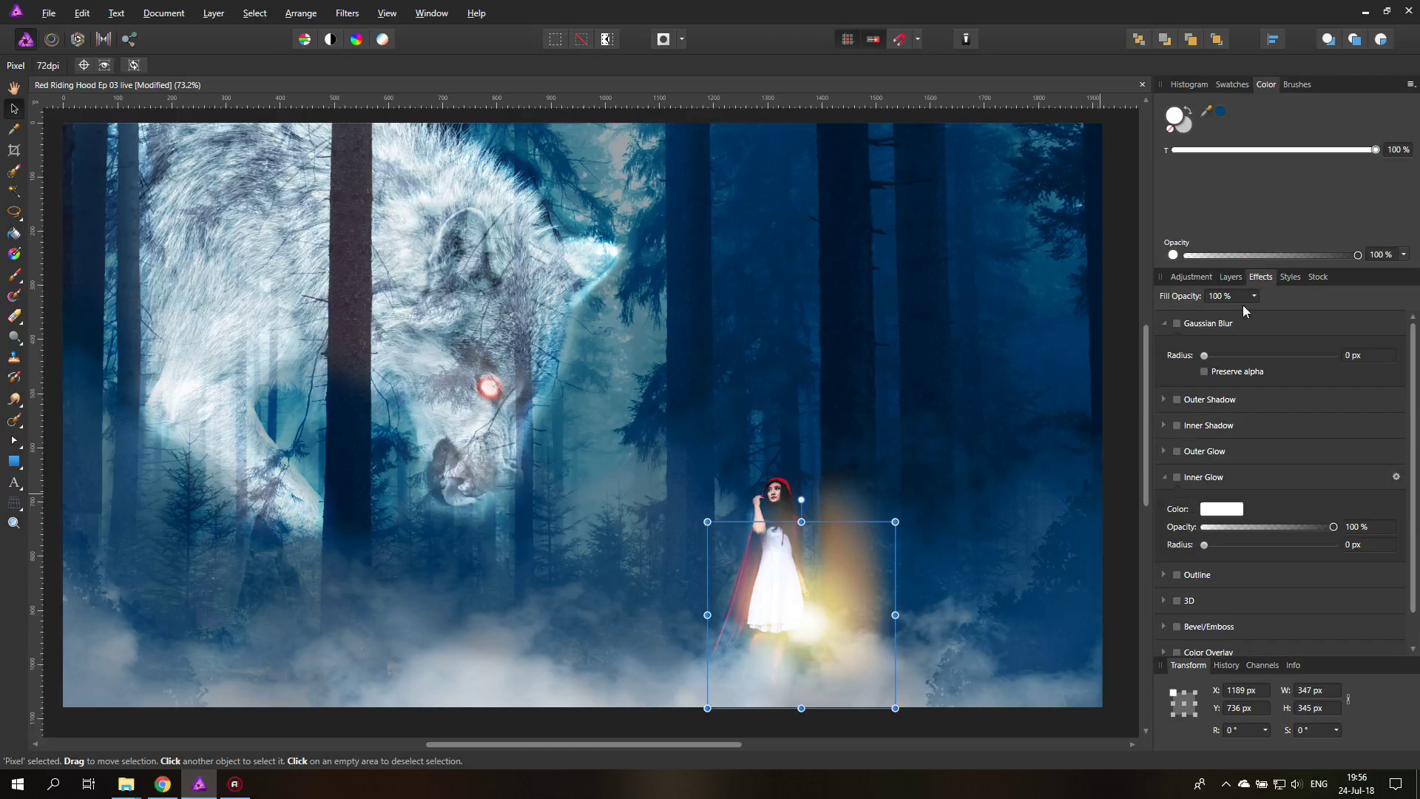
left_click(1178, 324)
left_click_drag(1204, 355, 1254, 361)
Set the white-yellow glow layer to 81% opacity and the orange glow layer to 68%.
left_click(1230, 278)
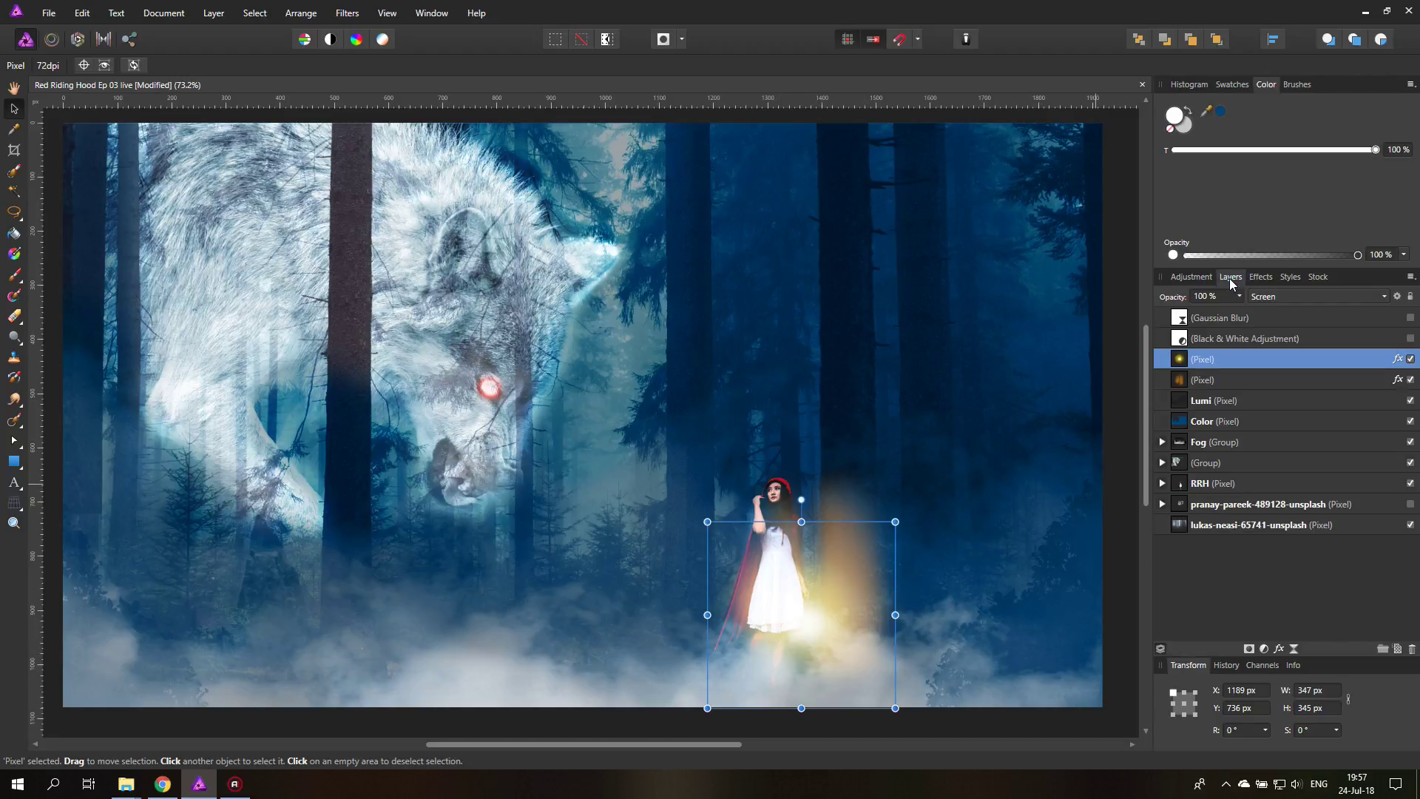
left_click(1239, 296)
mouse_move(1240, 313)
left_mouse_down()
mouse_move(1196, 315)
mouse_move(1222, 316)
left_mouse_up()
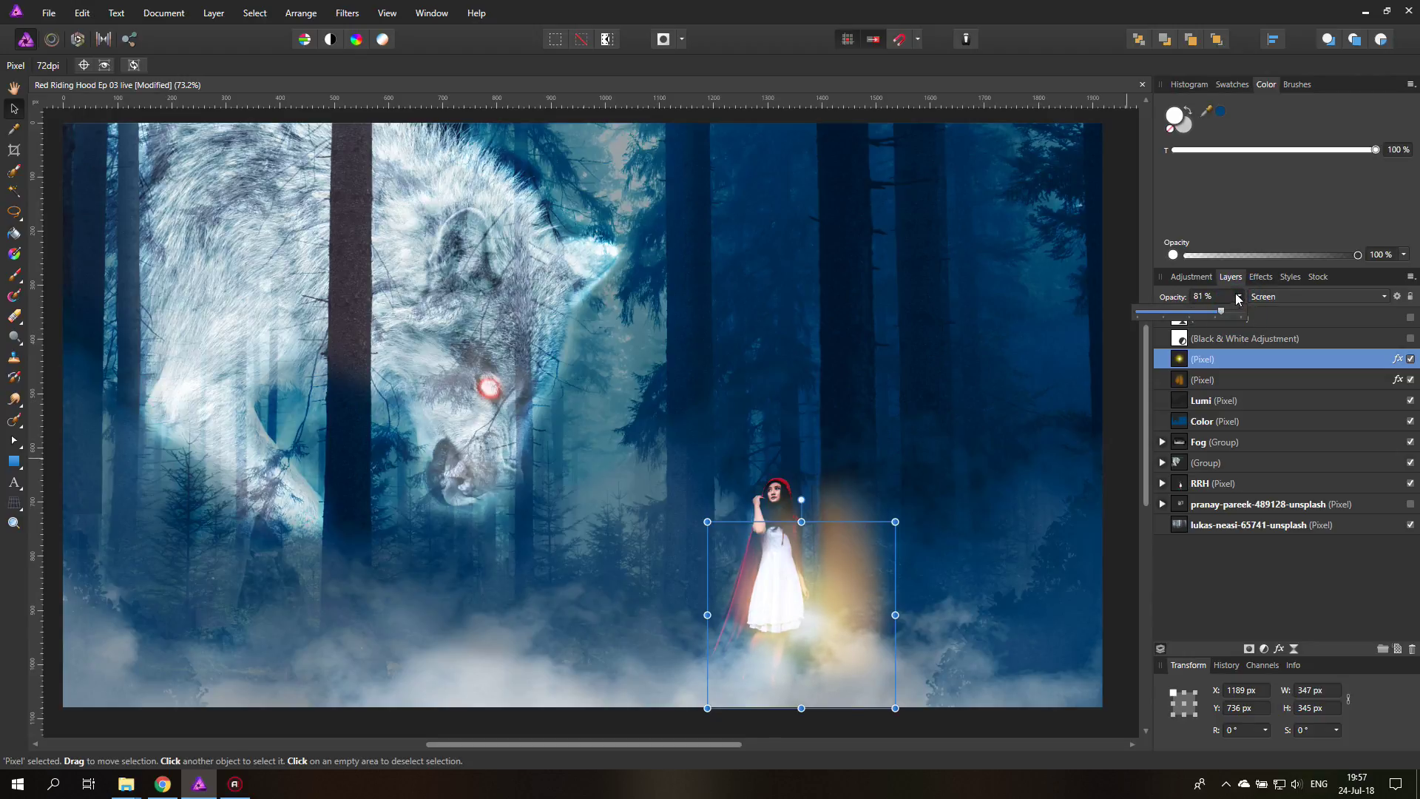
left_click(1187, 375)
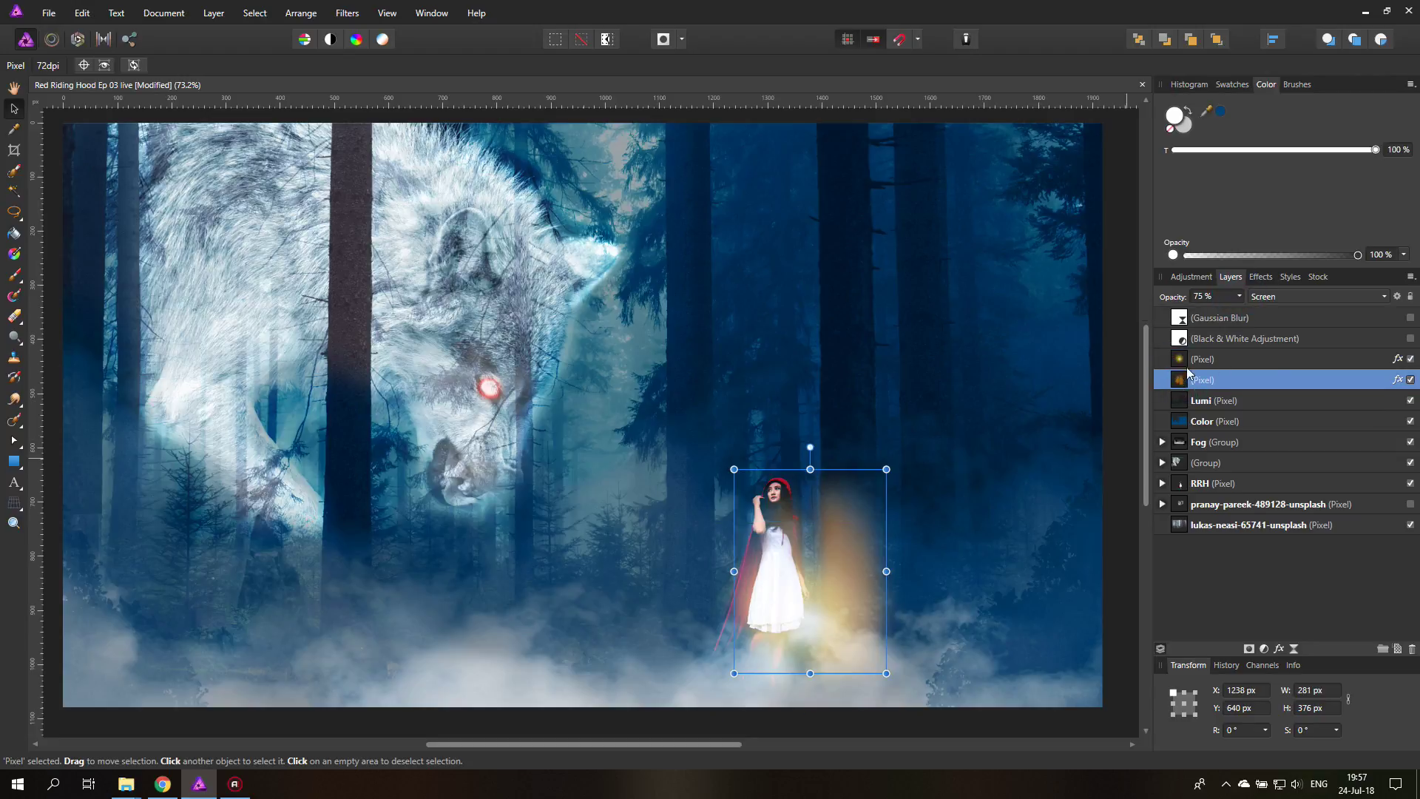
left_click(1238, 296)
left_click_drag(1242, 316, 1228, 318)
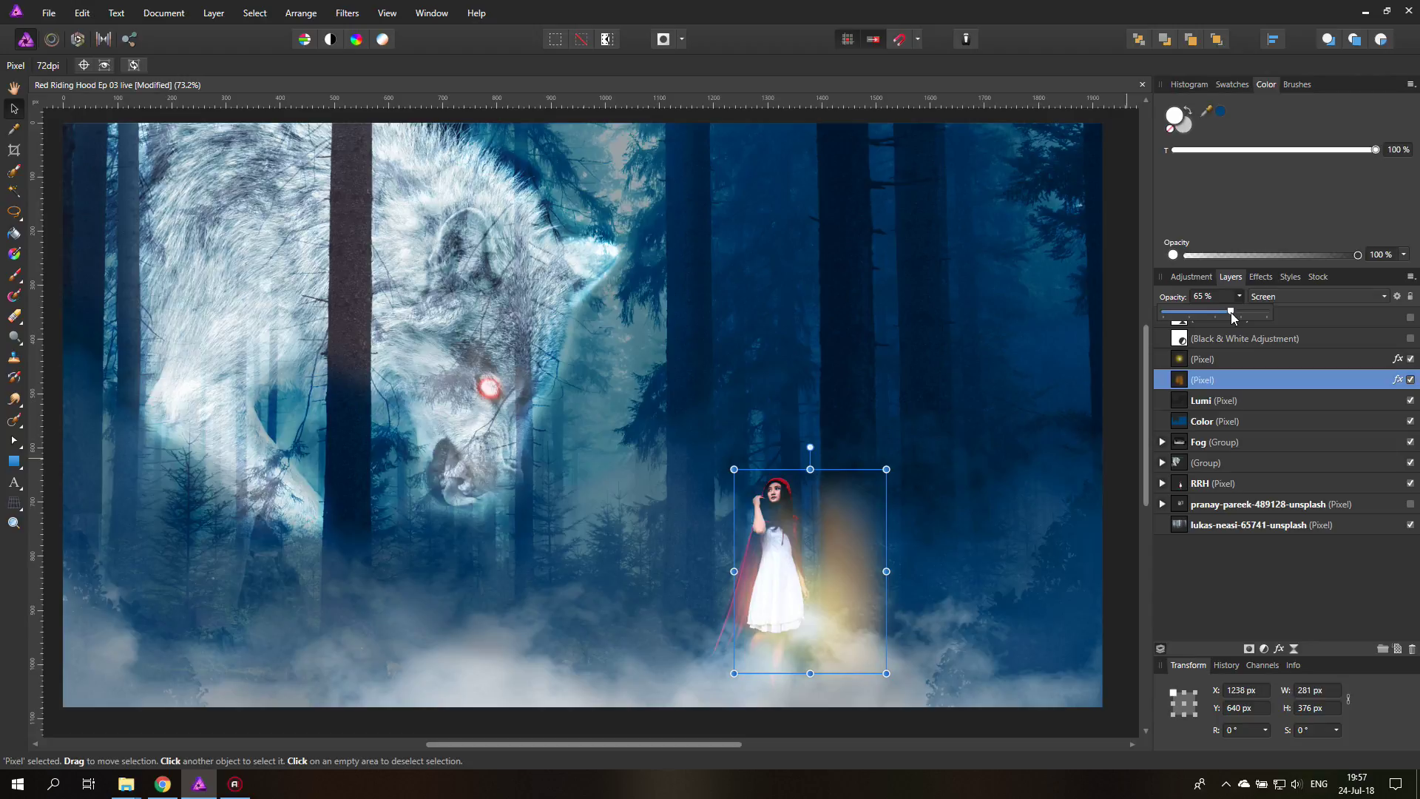
left_click_drag(1232, 317, 1236, 317)
left_click(1192, 360)
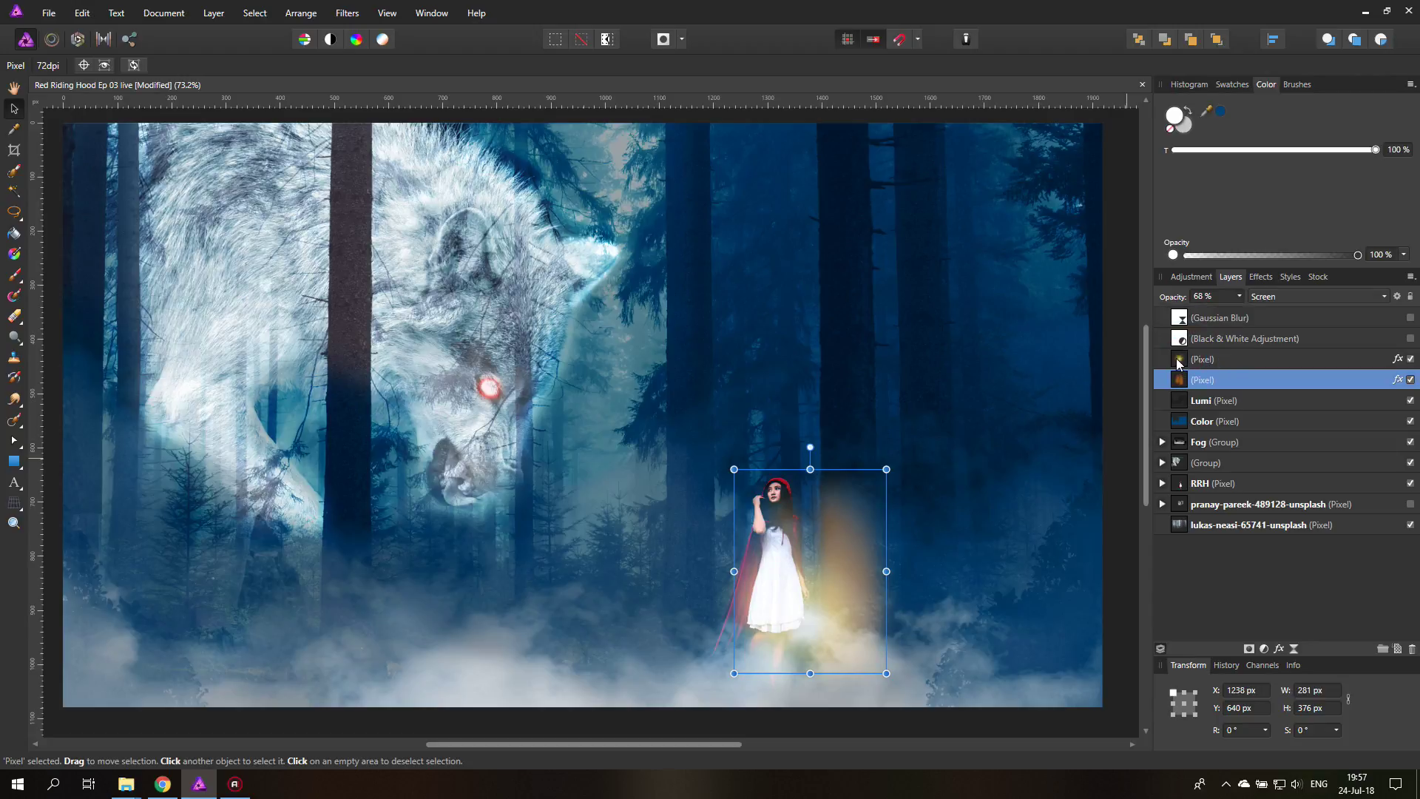
Resize the bright glow to about 294 px square and nudge it lower over the dress.
left_click(1180, 358)
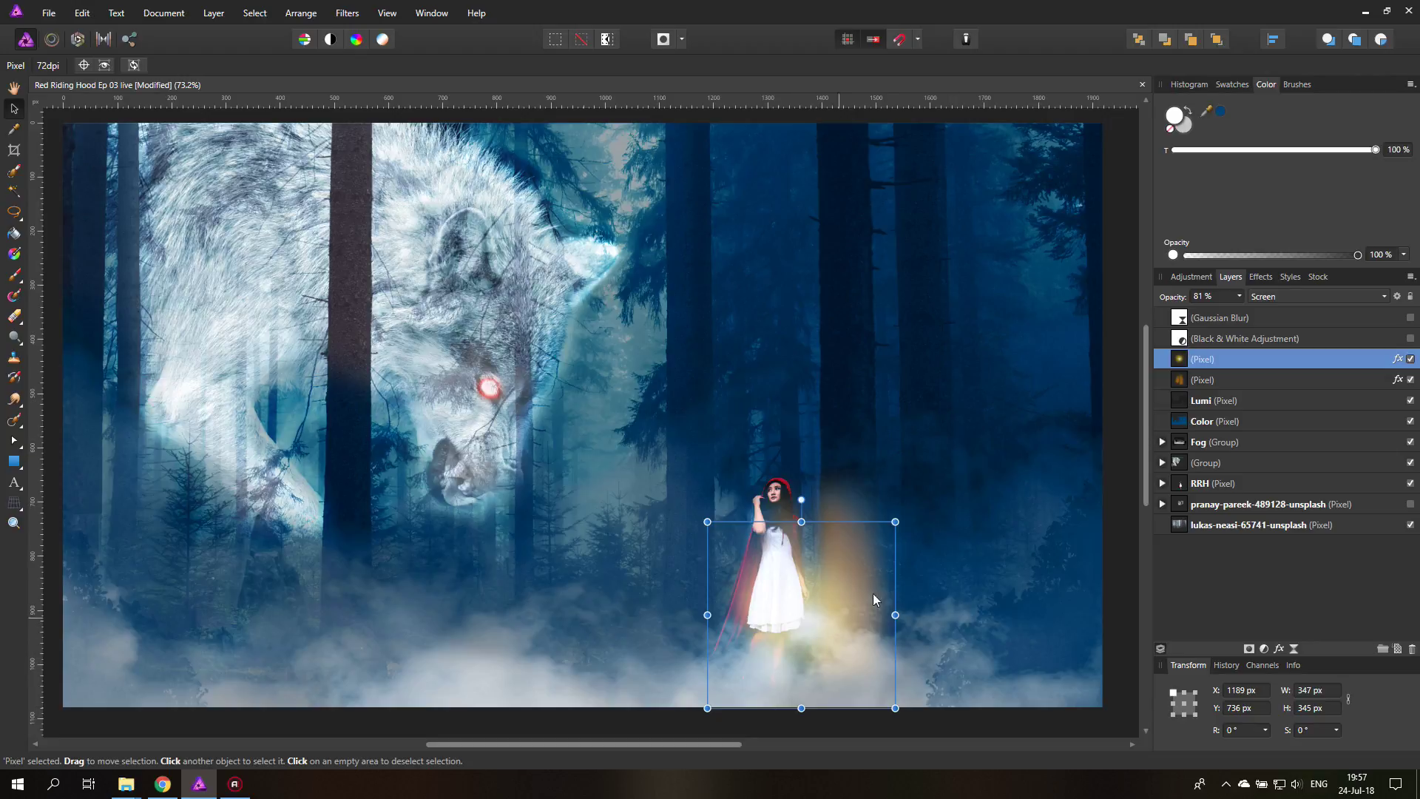
left_click_drag(895, 521, 835, 574)
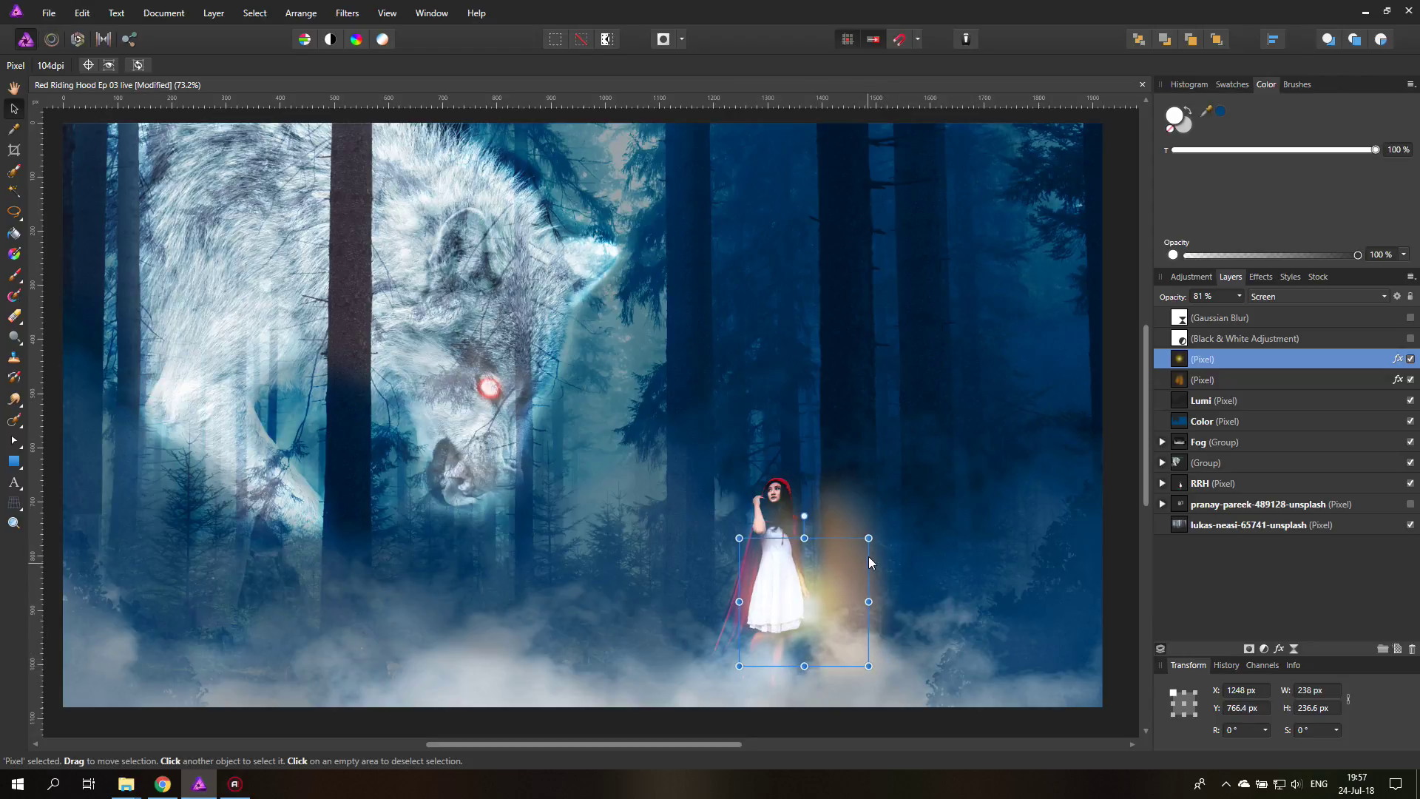
mouse_move(868, 537)
left_mouse_down()
mouse_move(896, 513)
mouse_move(885, 525)
left_mouse_up()
left_click_drag(818, 613, 822, 624)
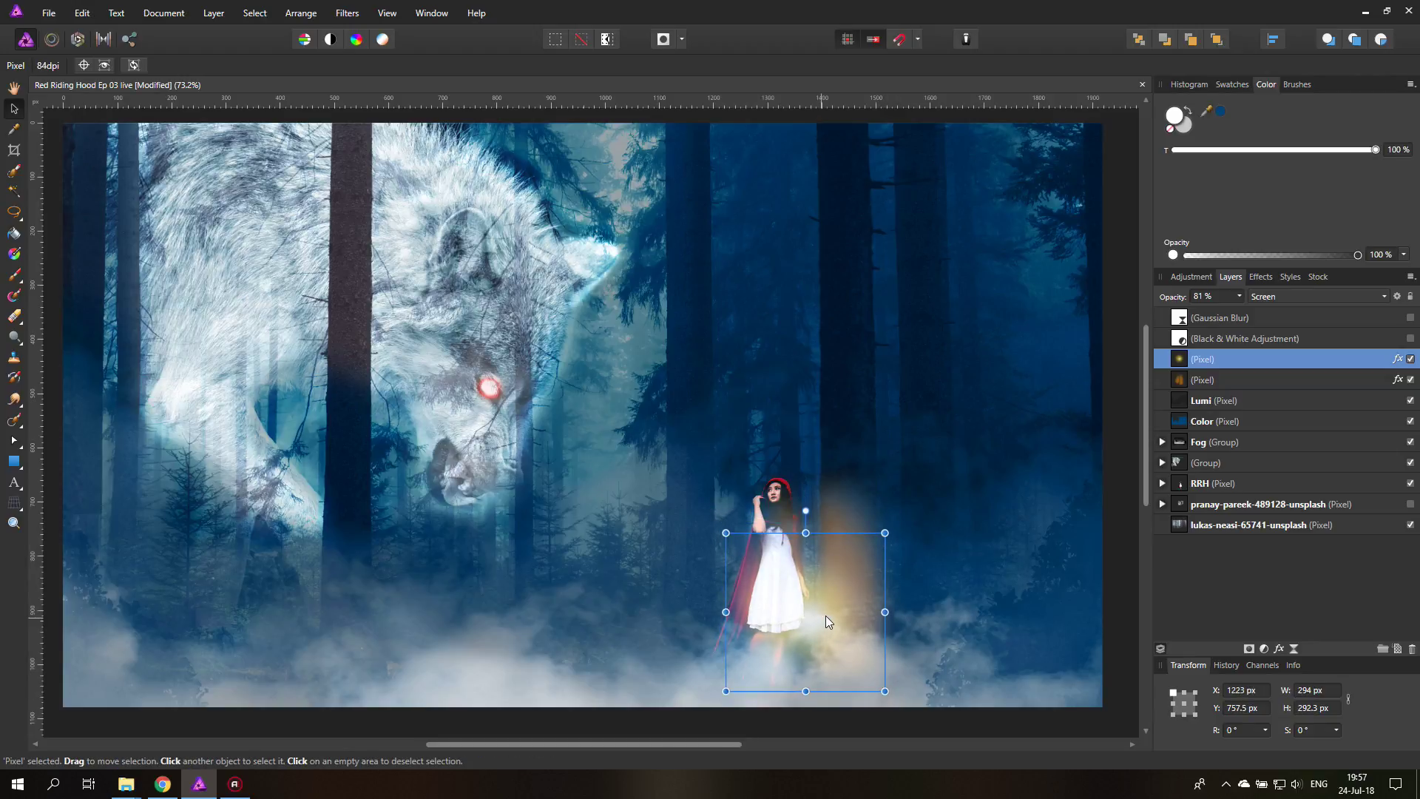
left_click(956, 517)
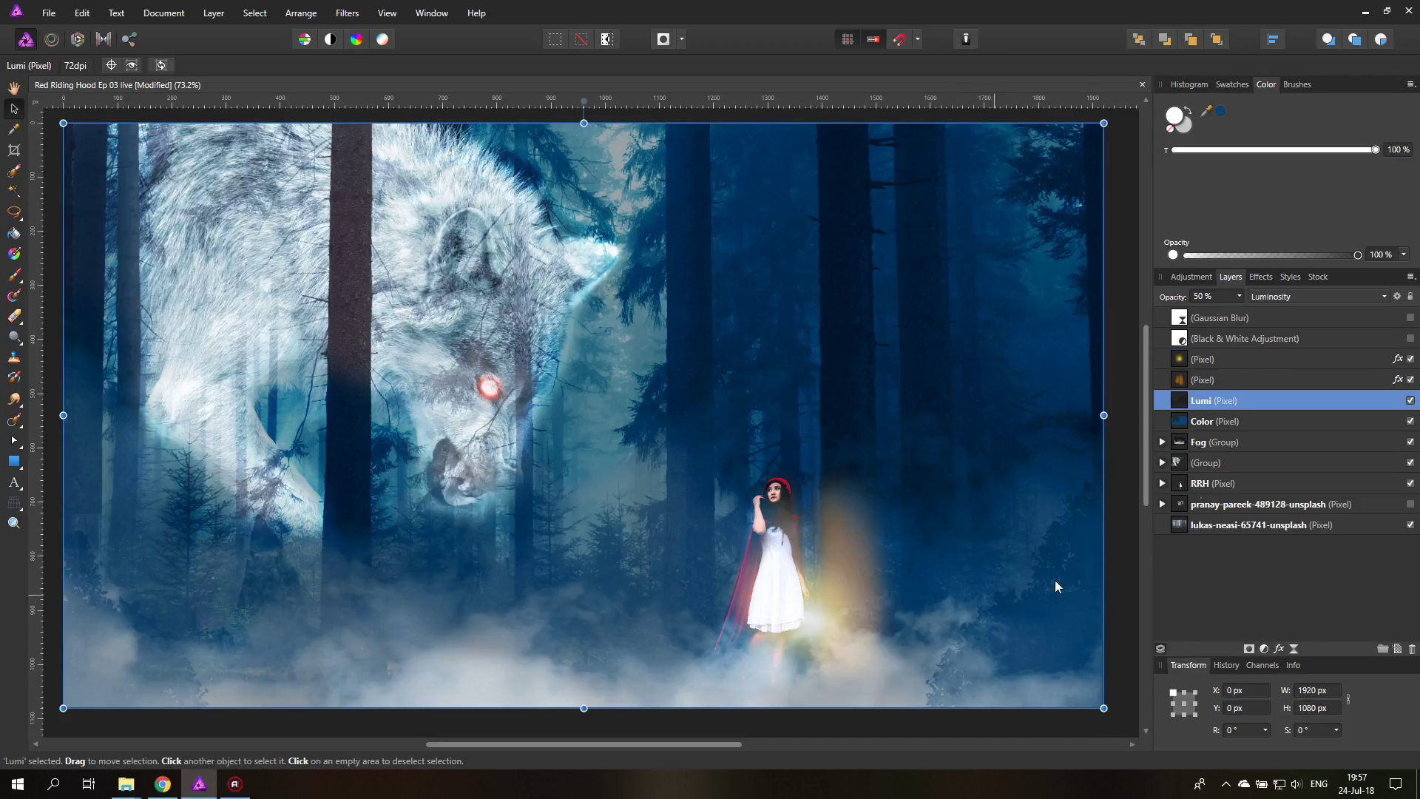
Set the glow layer's Gaussian Blur radius to about 14 px.
left_click(1190, 379)
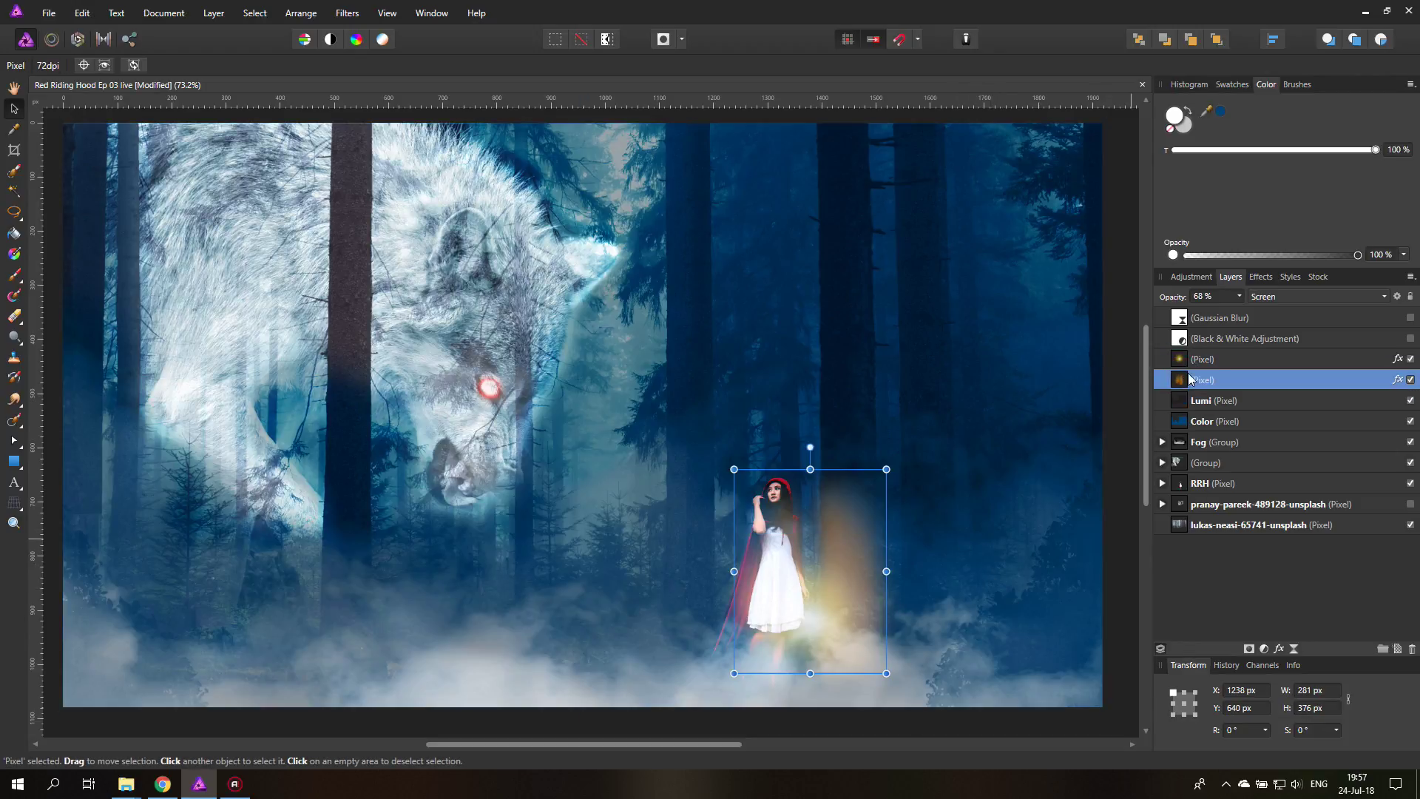
left_click(1260, 277)
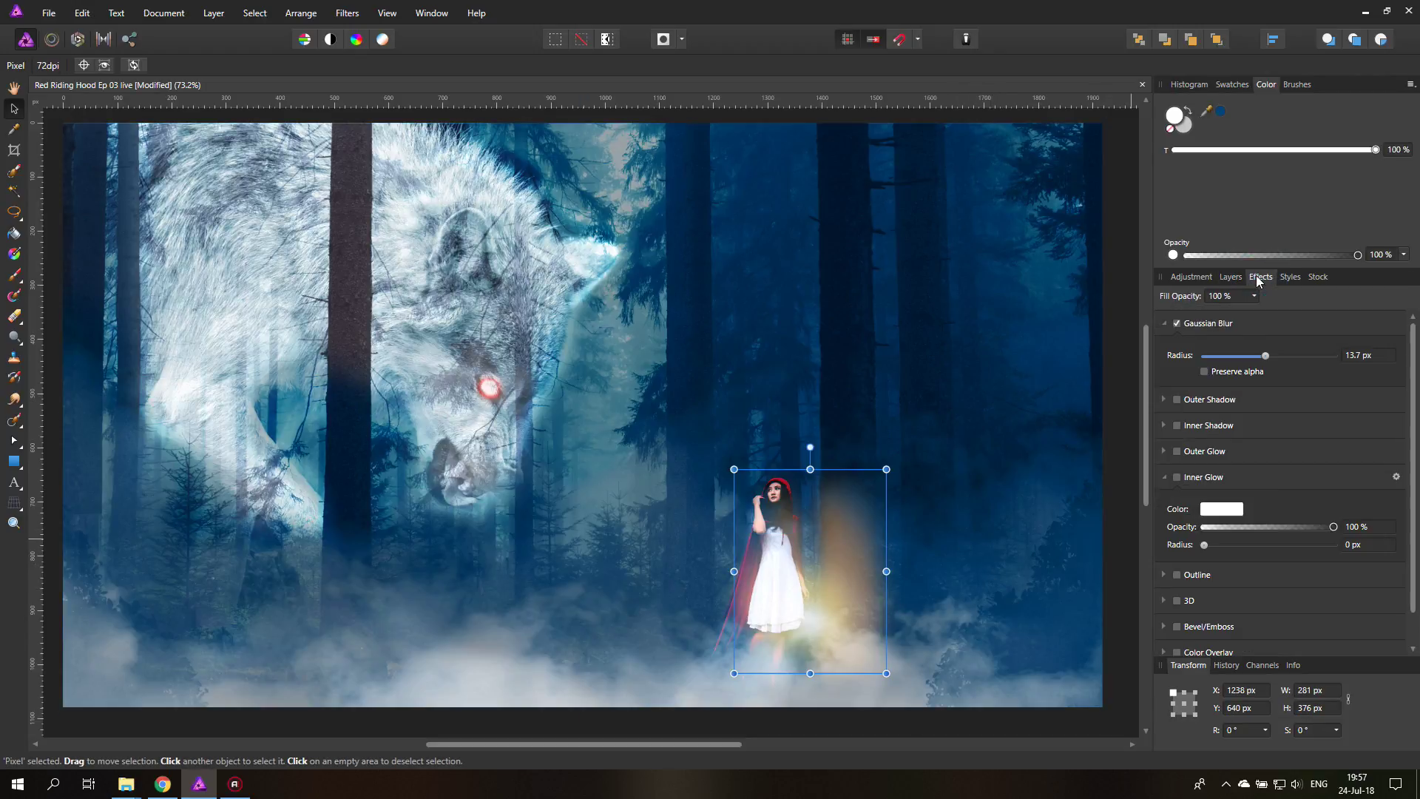
left_click_drag(1266, 360, 1313, 359)
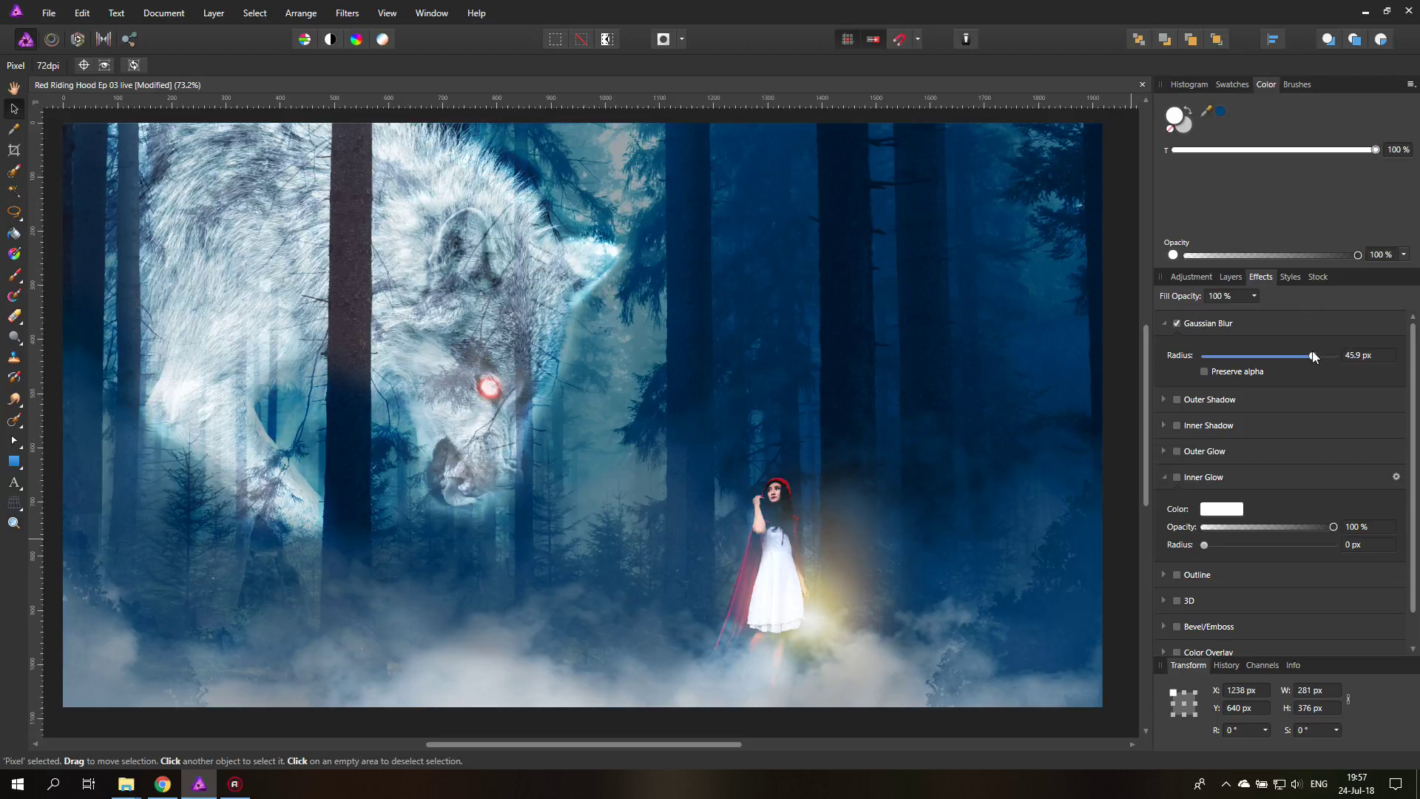
left_click_drag(1313, 357, 1267, 360)
Lower the glow layer's opacity to 58%, then deselect it.
left_click(1231, 278)
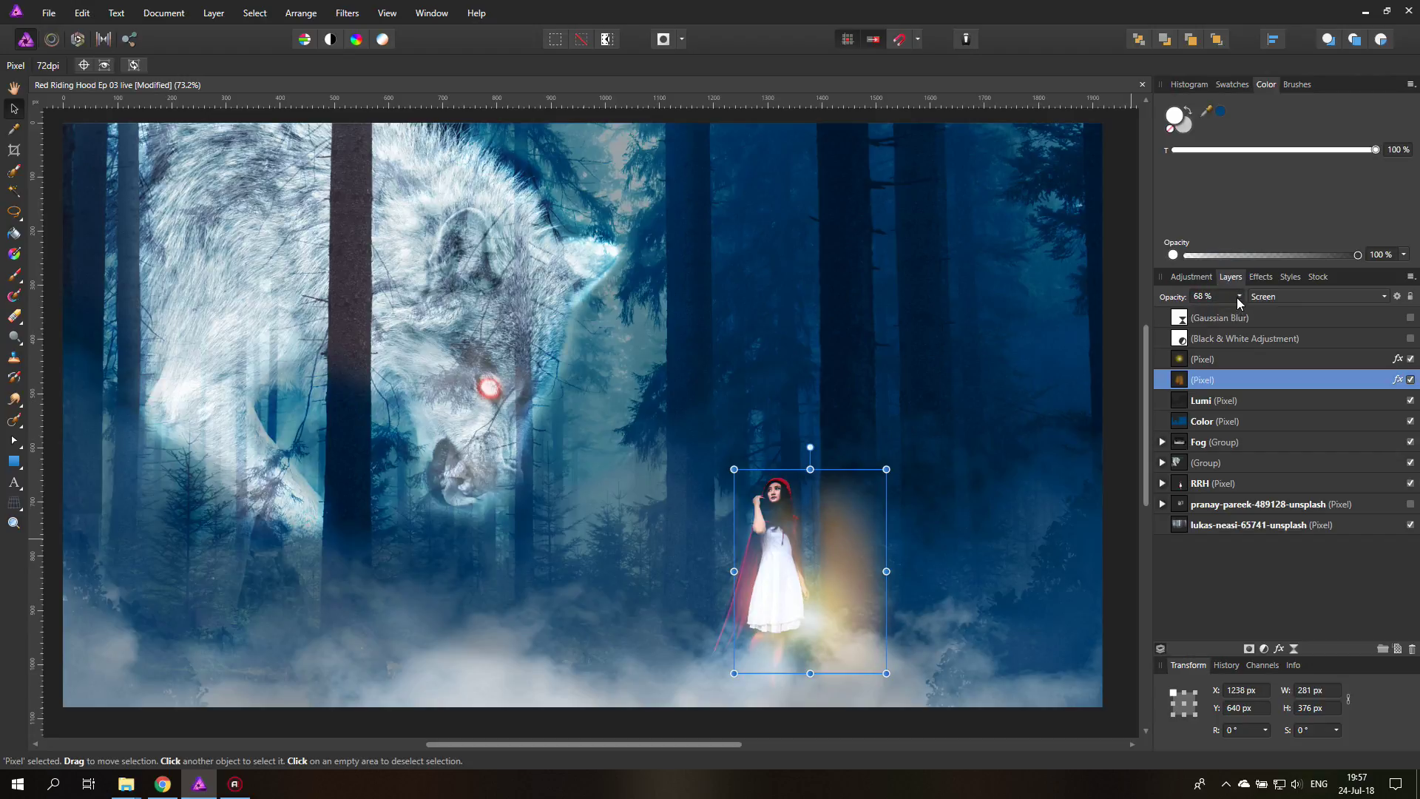
left_click(1238, 297)
left_click_drag(1241, 314, 1231, 315)
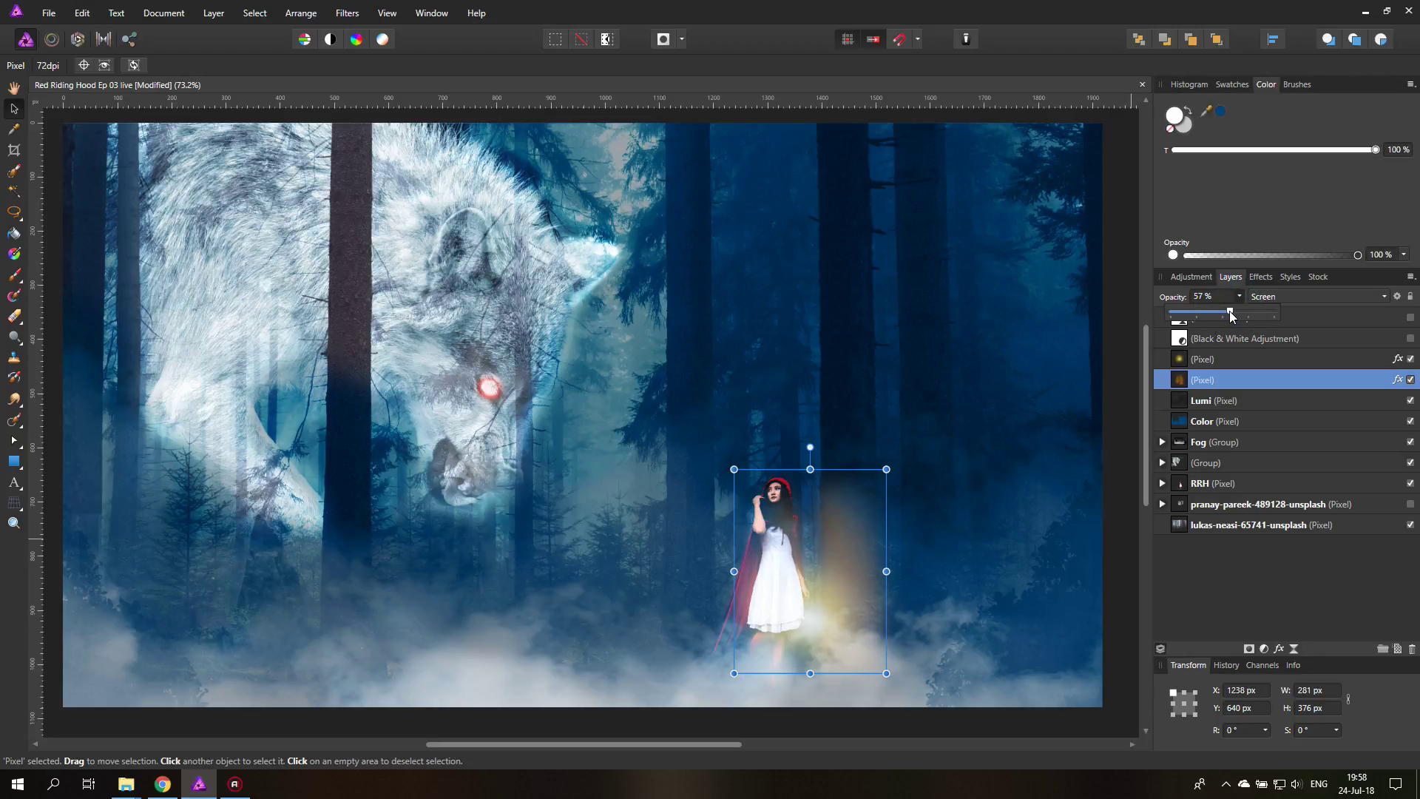
left_click(1115, 327)
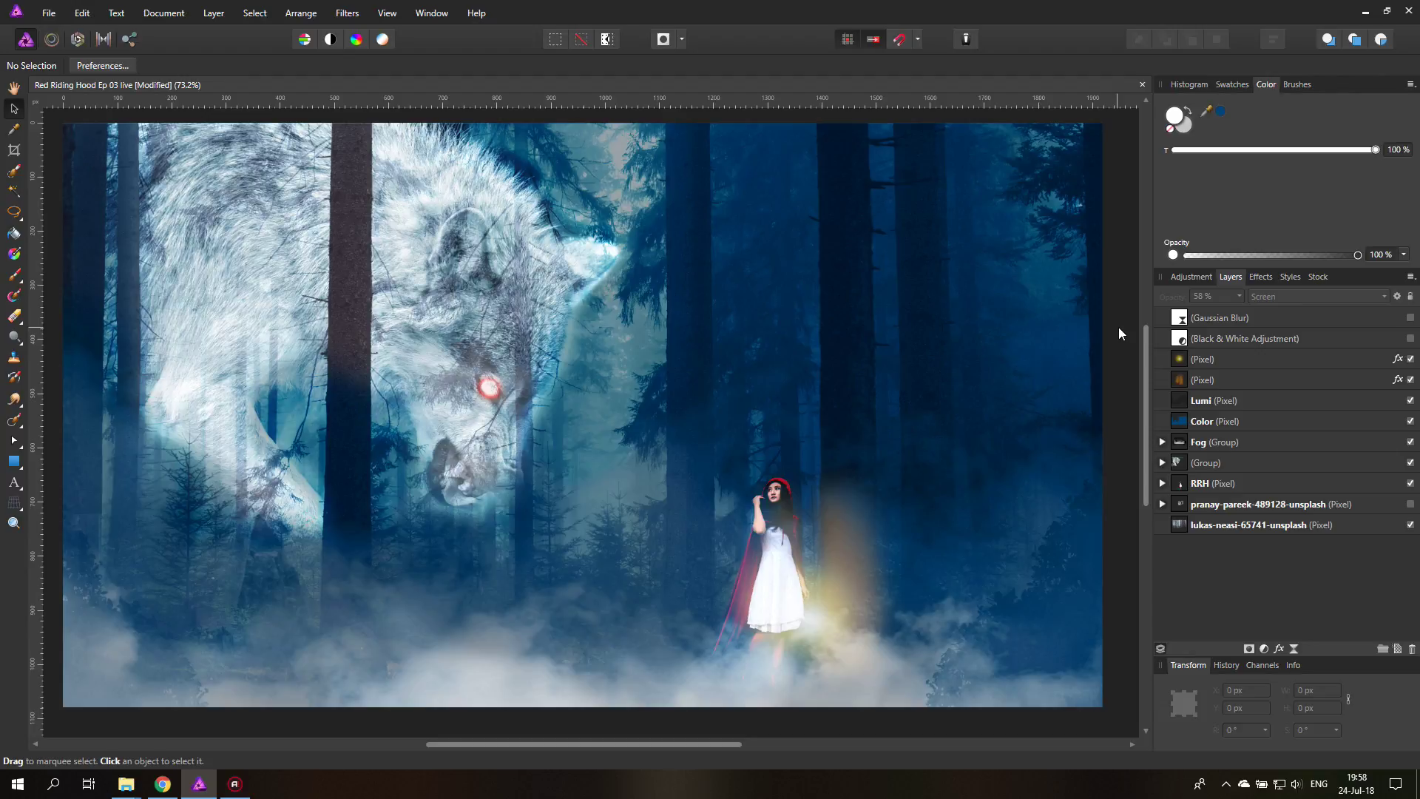
Zoom in closely on the wolf's head.
left_click(1213, 382)
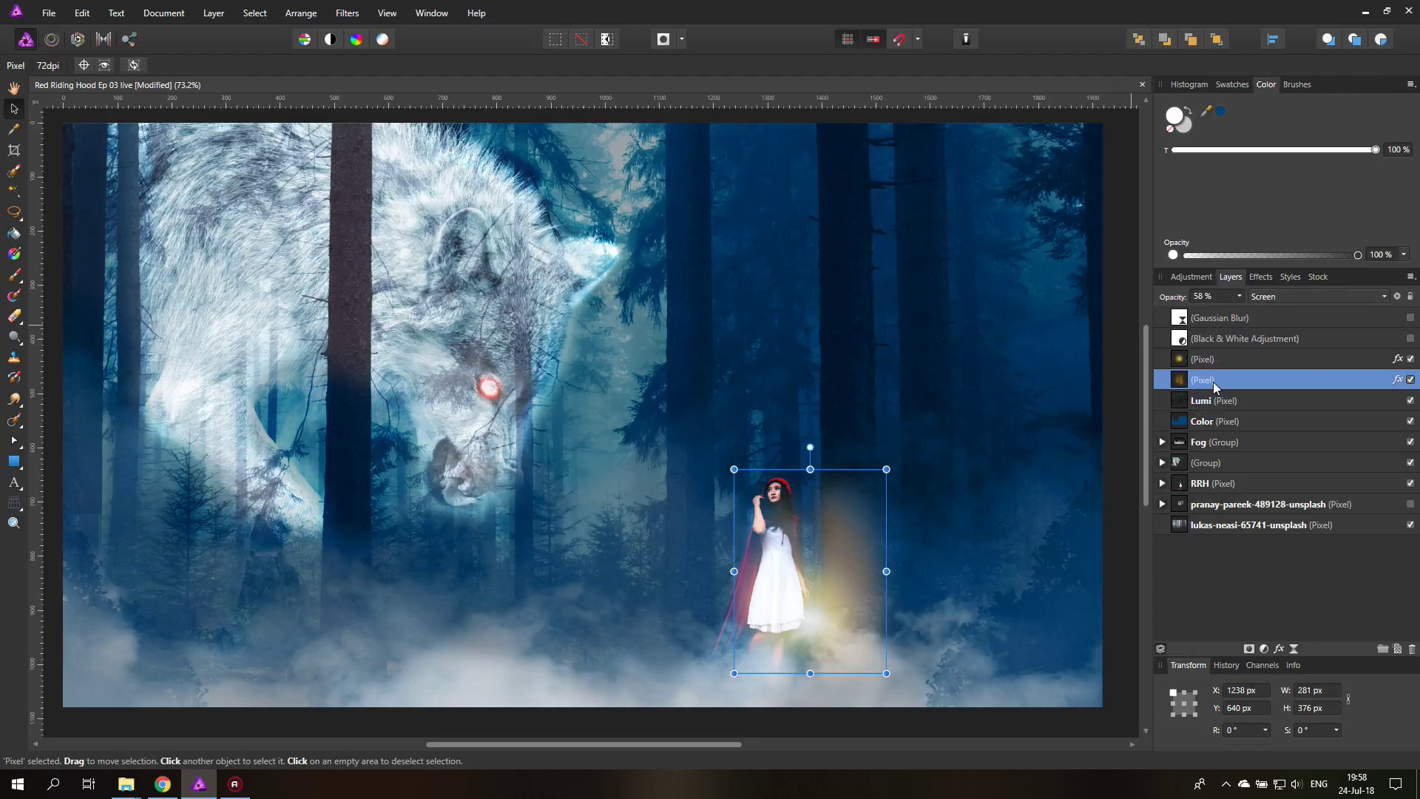
left_click(1124, 386)
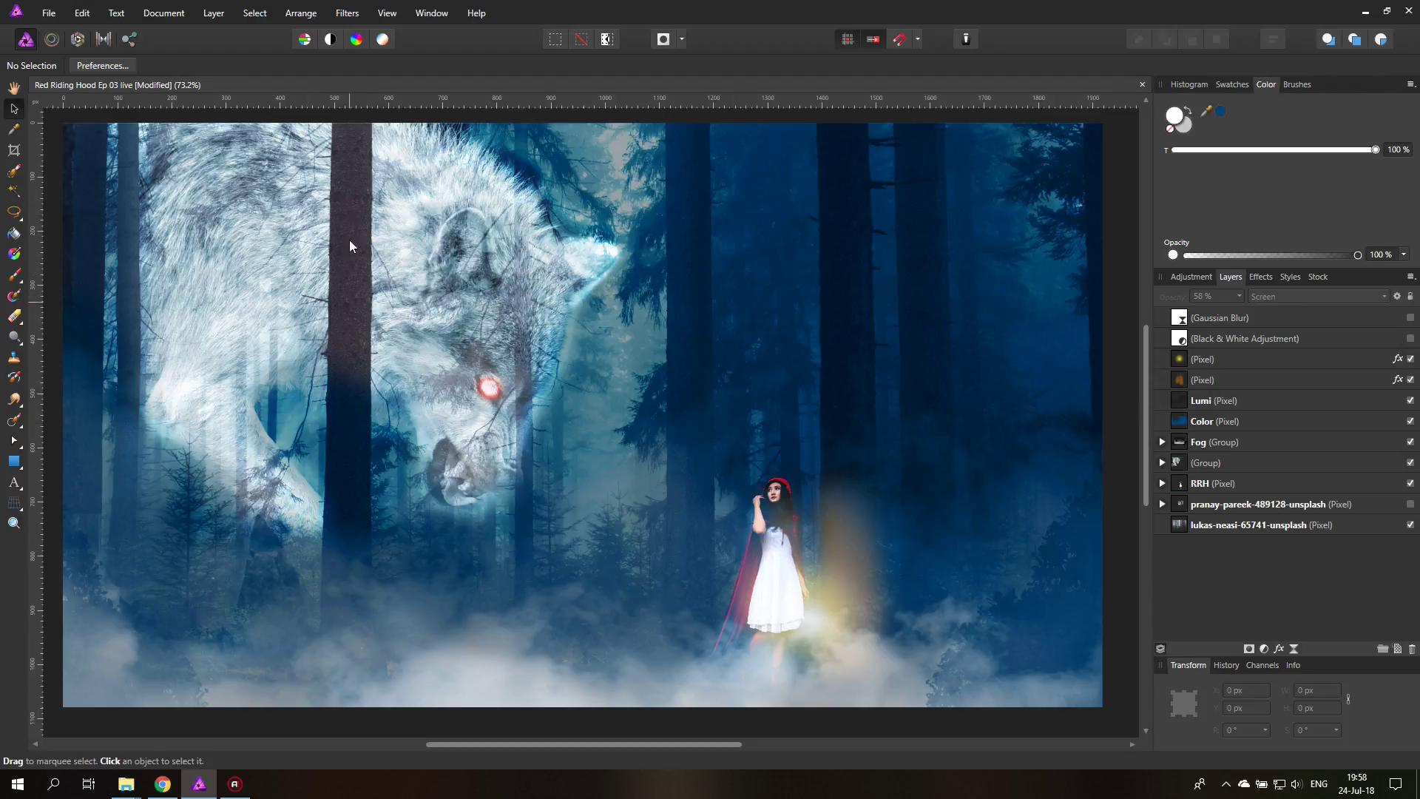
left_click(13, 523)
left_click(324, 238)
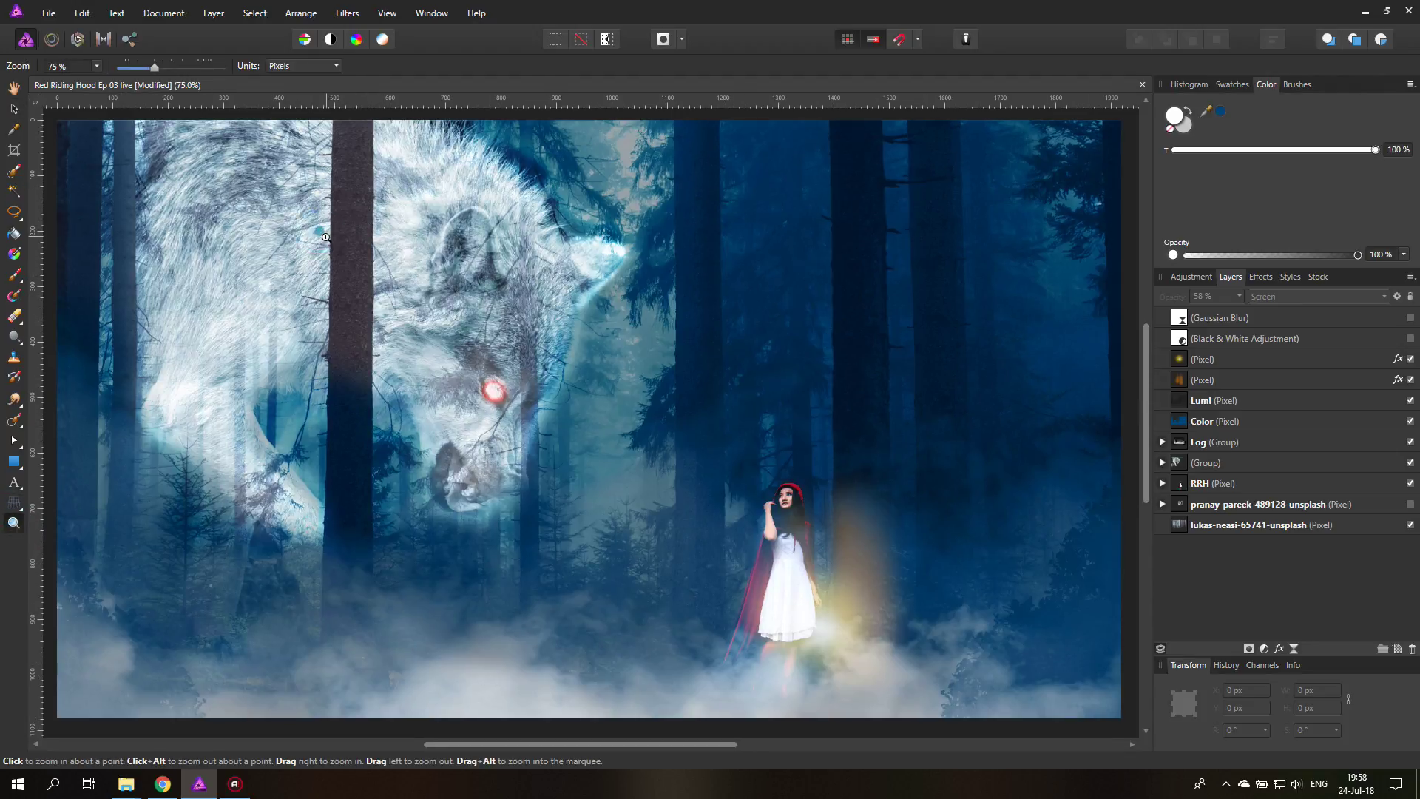
left_click(324, 239)
scroll(326, 337, "up", 3)
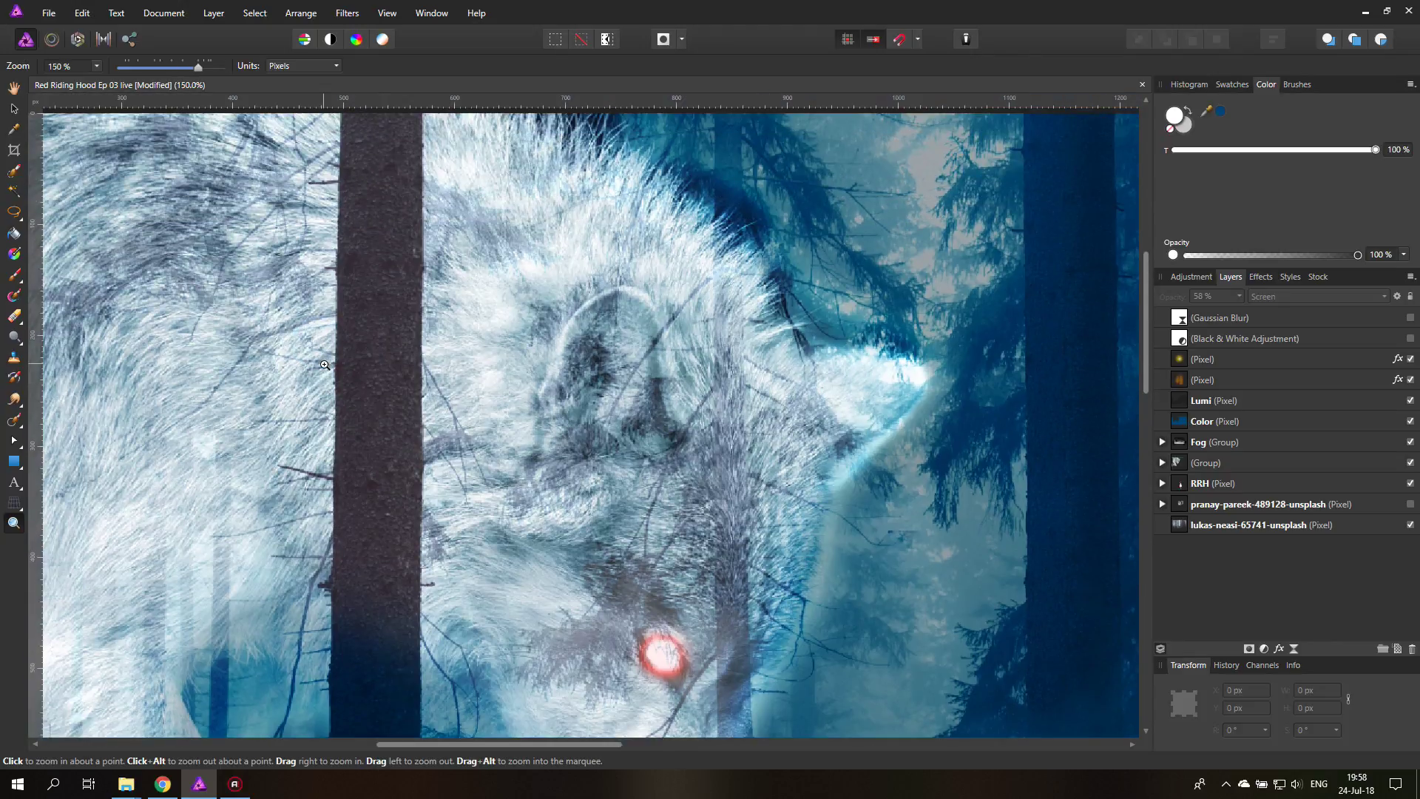
scroll(324, 365, "down", 1)
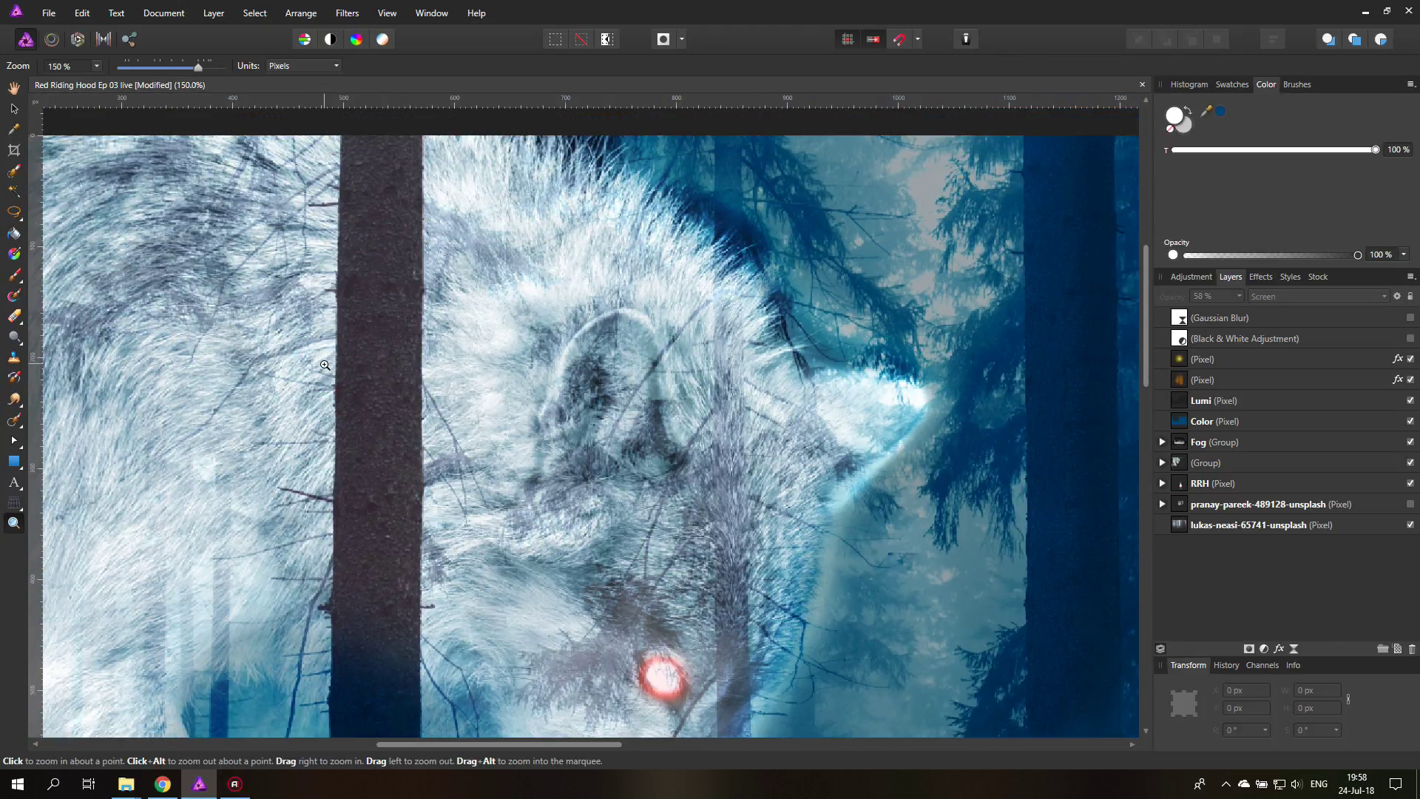
Hide the Lumi layer and set the Color layer's blending to Normal.
left_click(1220, 418)
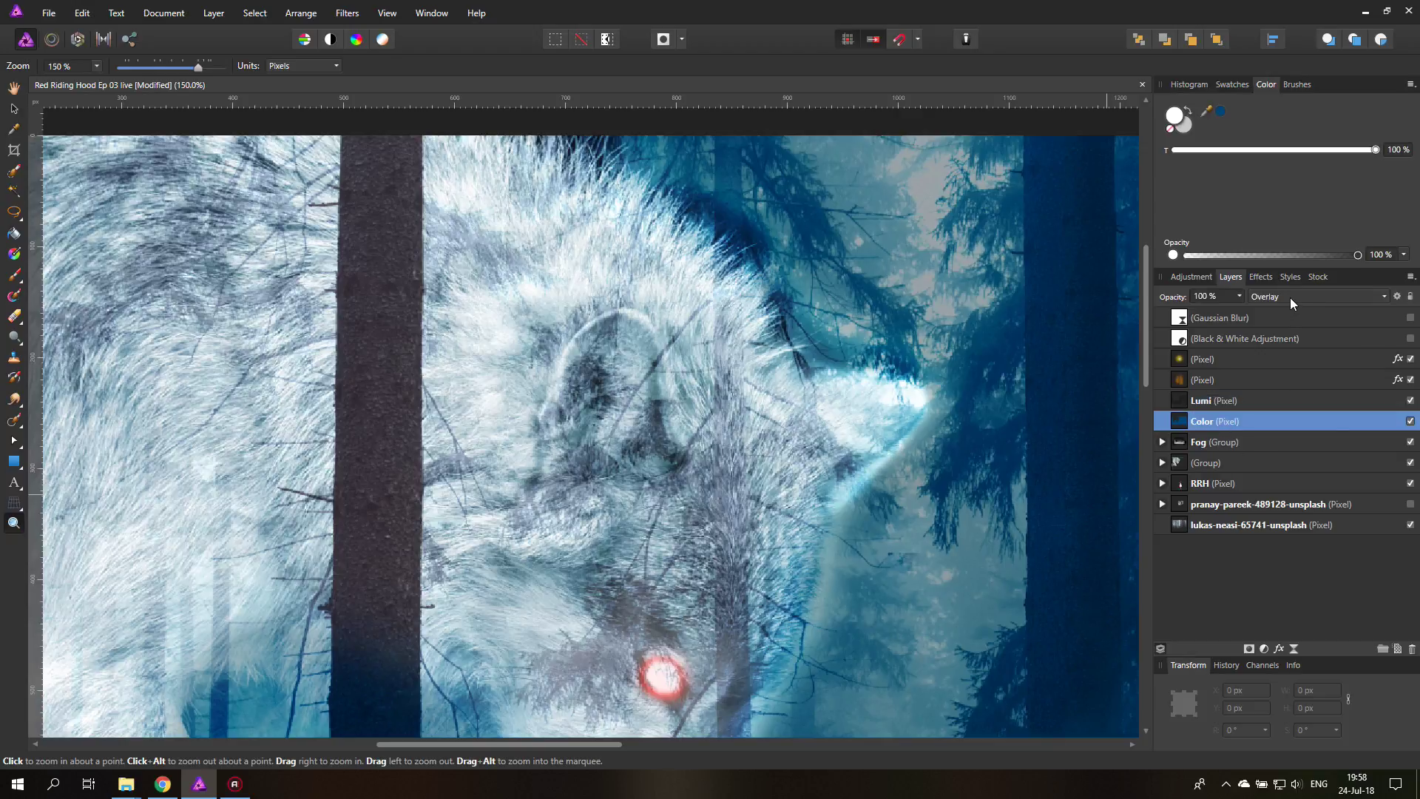
left_click(1410, 400)
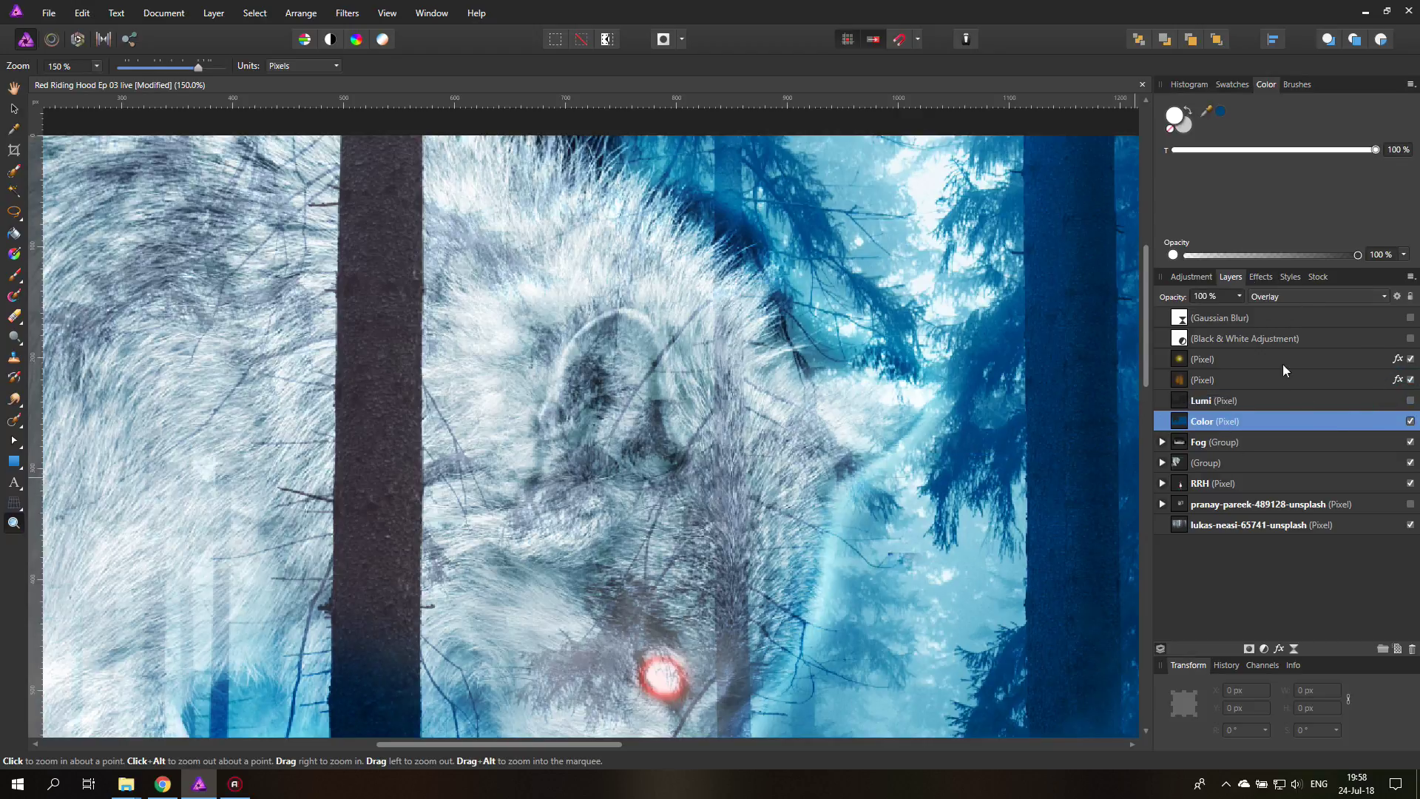
left_click(1288, 297)
scroll(1288, 308, "up", 5)
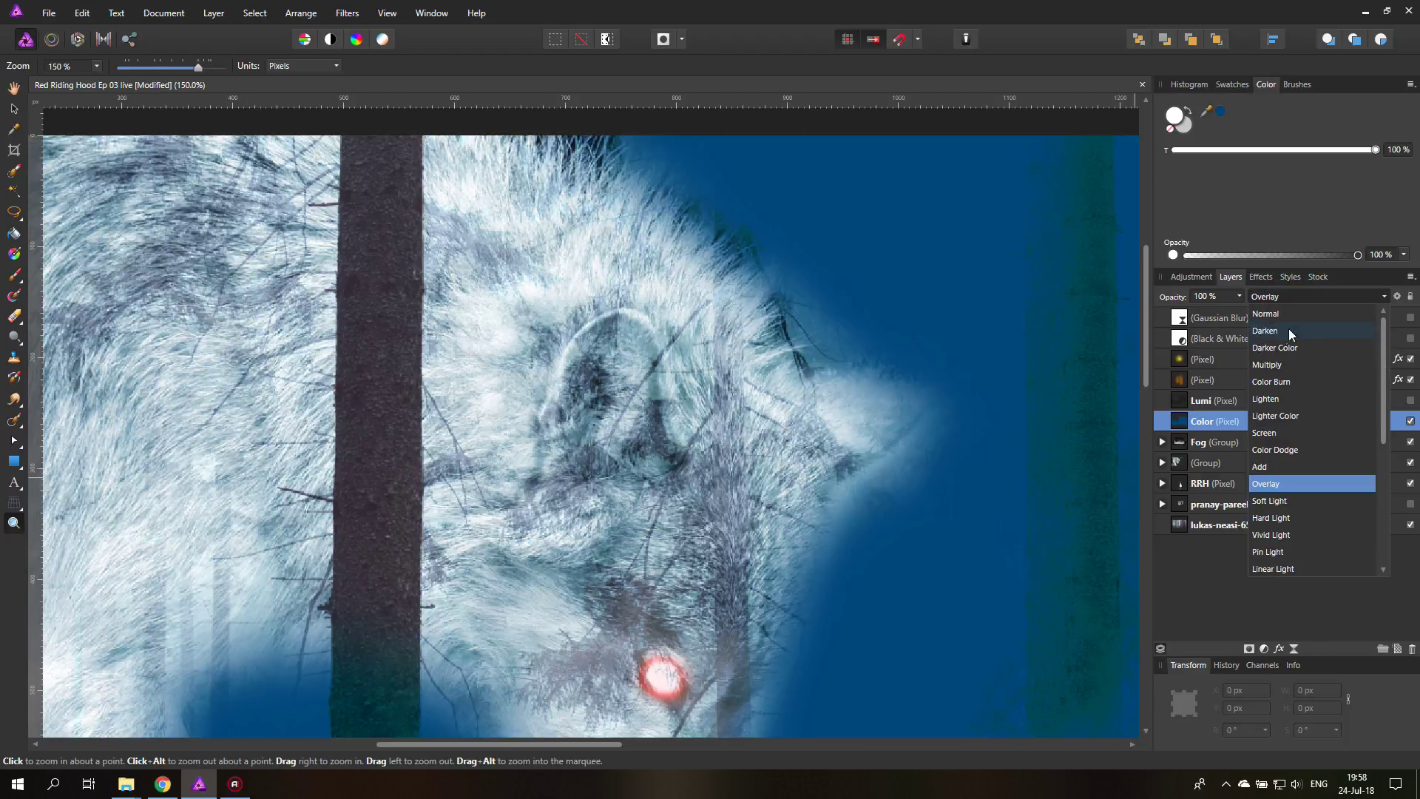
left_click(1282, 317)
Sample the canvas blue as a painting colour and make black the primary colour.
left_click_drag(1226, 109, 1005, 245)
left_click(1220, 111)
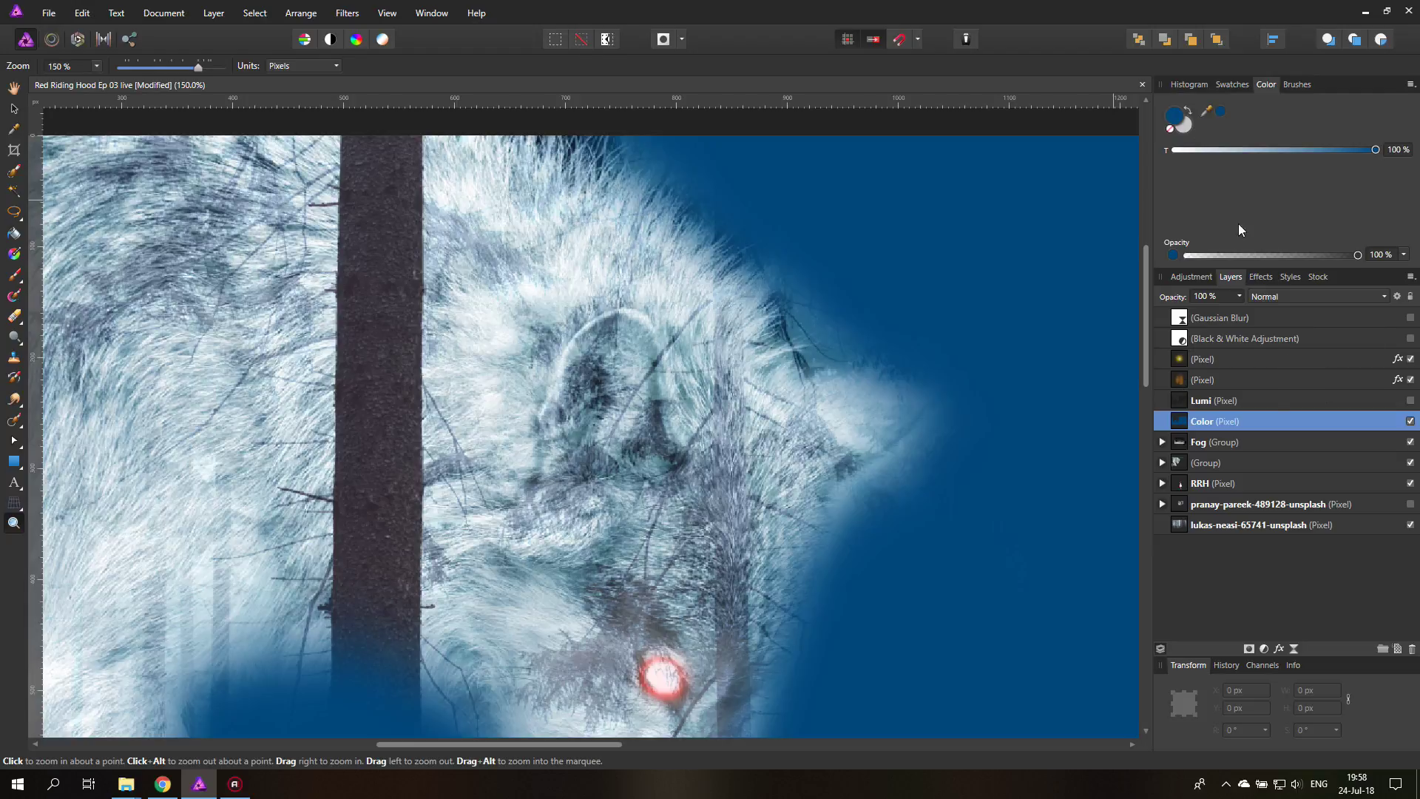
left_click(1187, 109)
double_click(1175, 116)
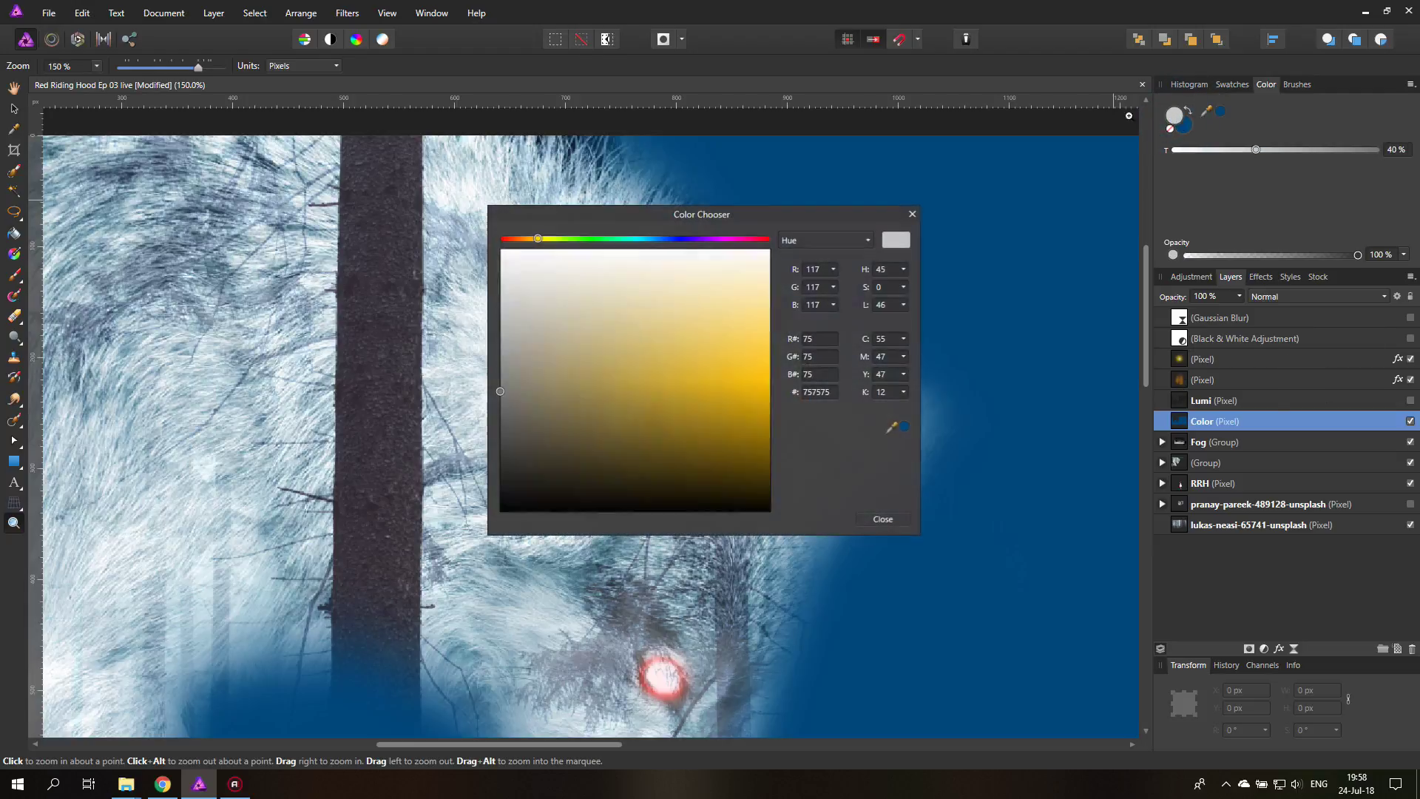
left_click_drag(448, 571, 444, 576)
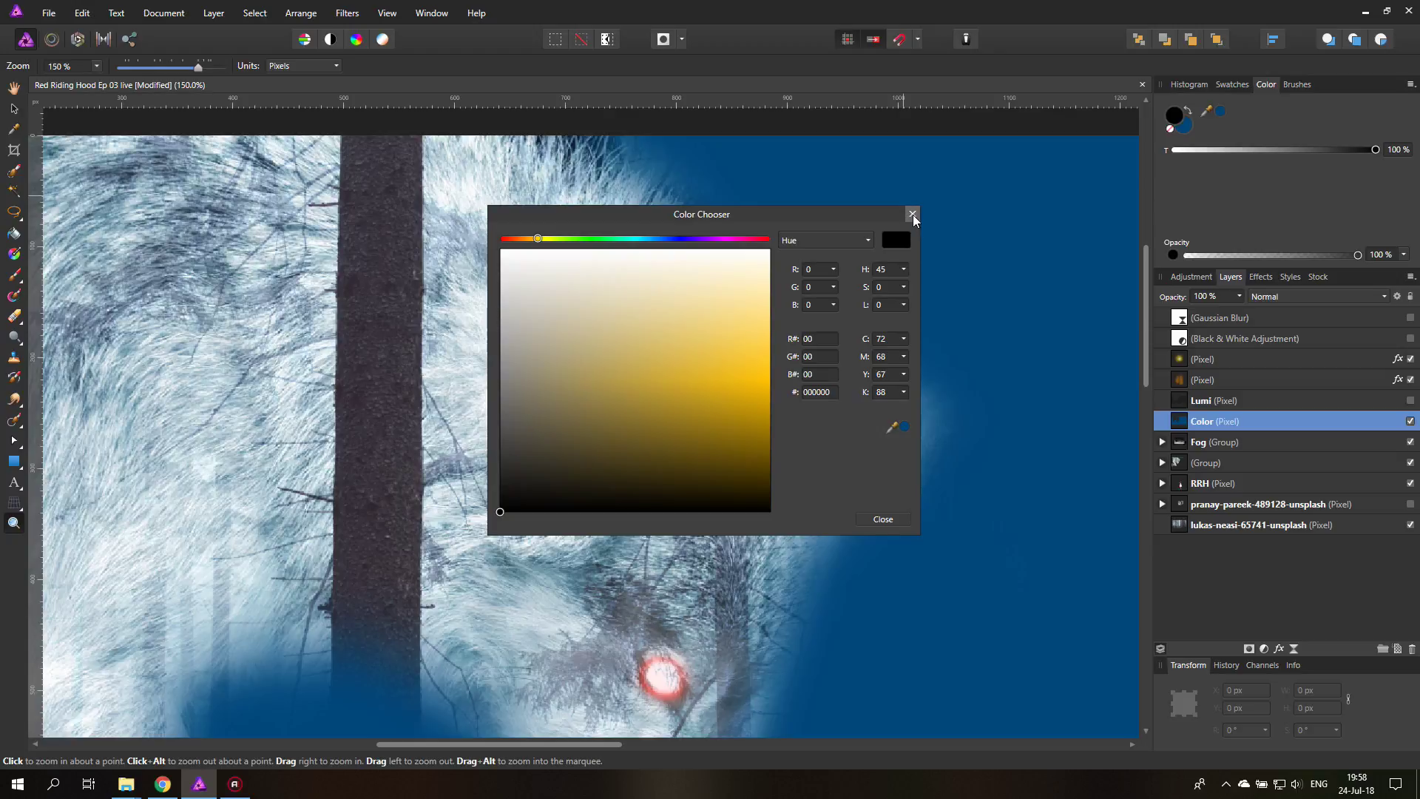
left_click(912, 214)
scroll(750, 400, "down", 3)
scroll(750, 400, "down", 2)
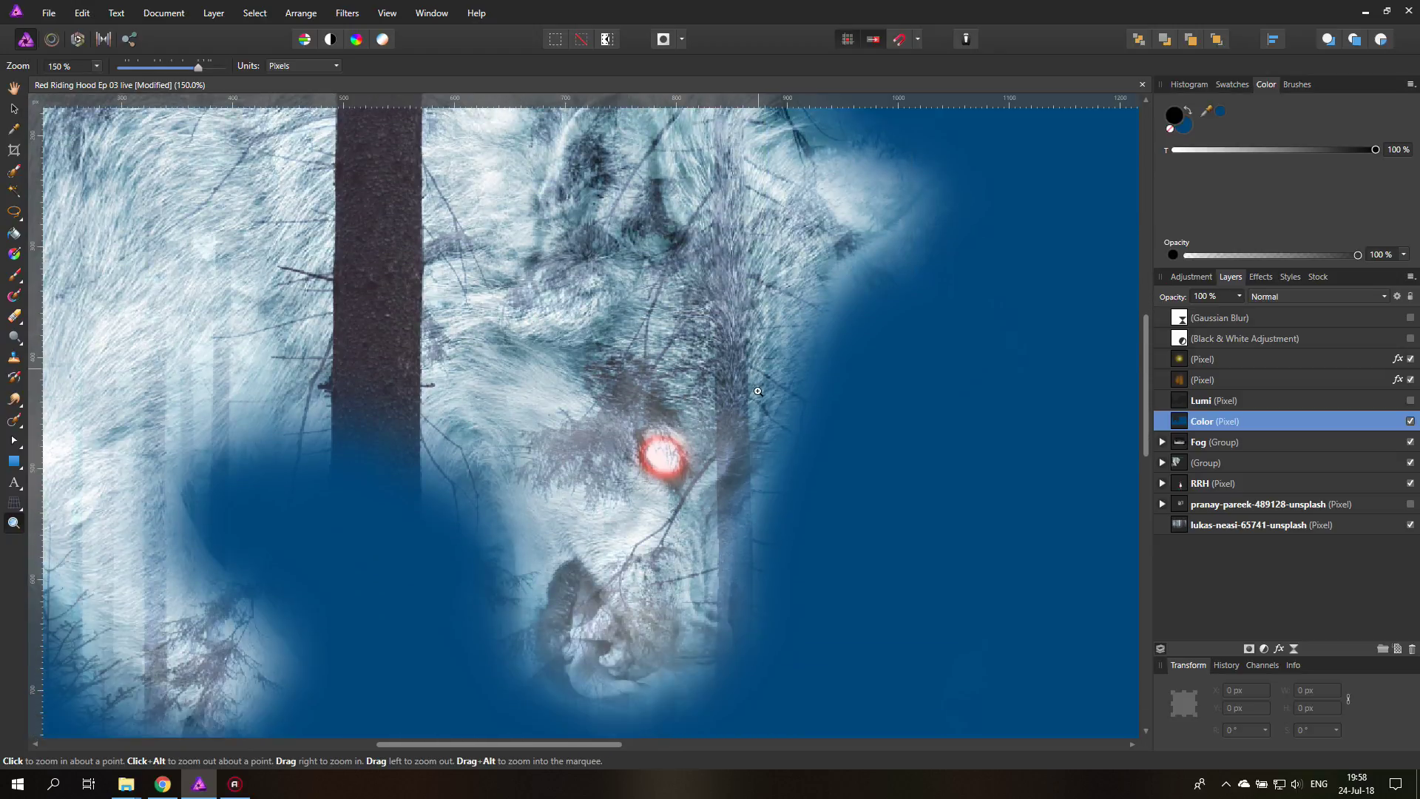
scroll(396, 438, "up", 3)
scroll(484, 407, "down", 1)
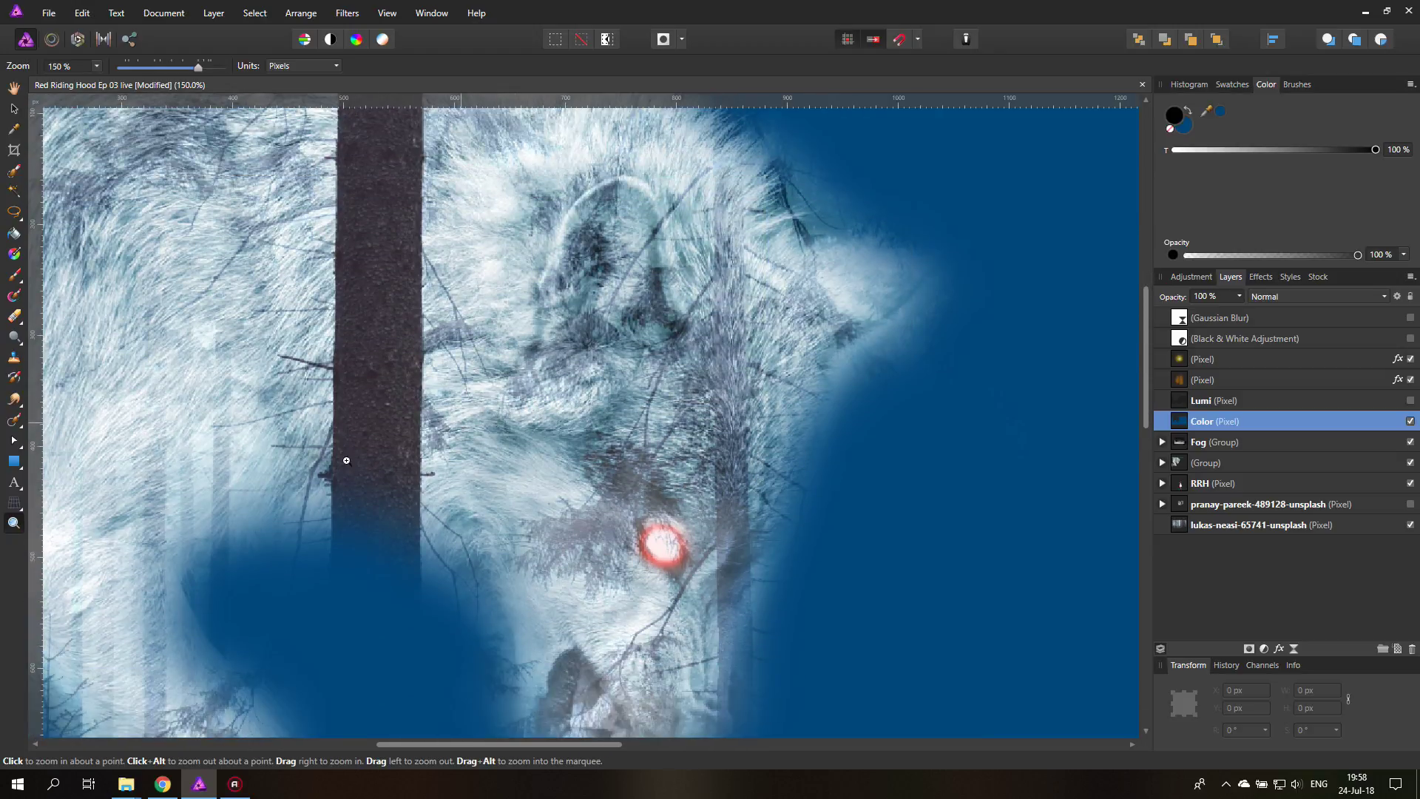
Paint blue at 100% brush opacity over the tree trunk left of the wolf's head.
left_click(14, 276)
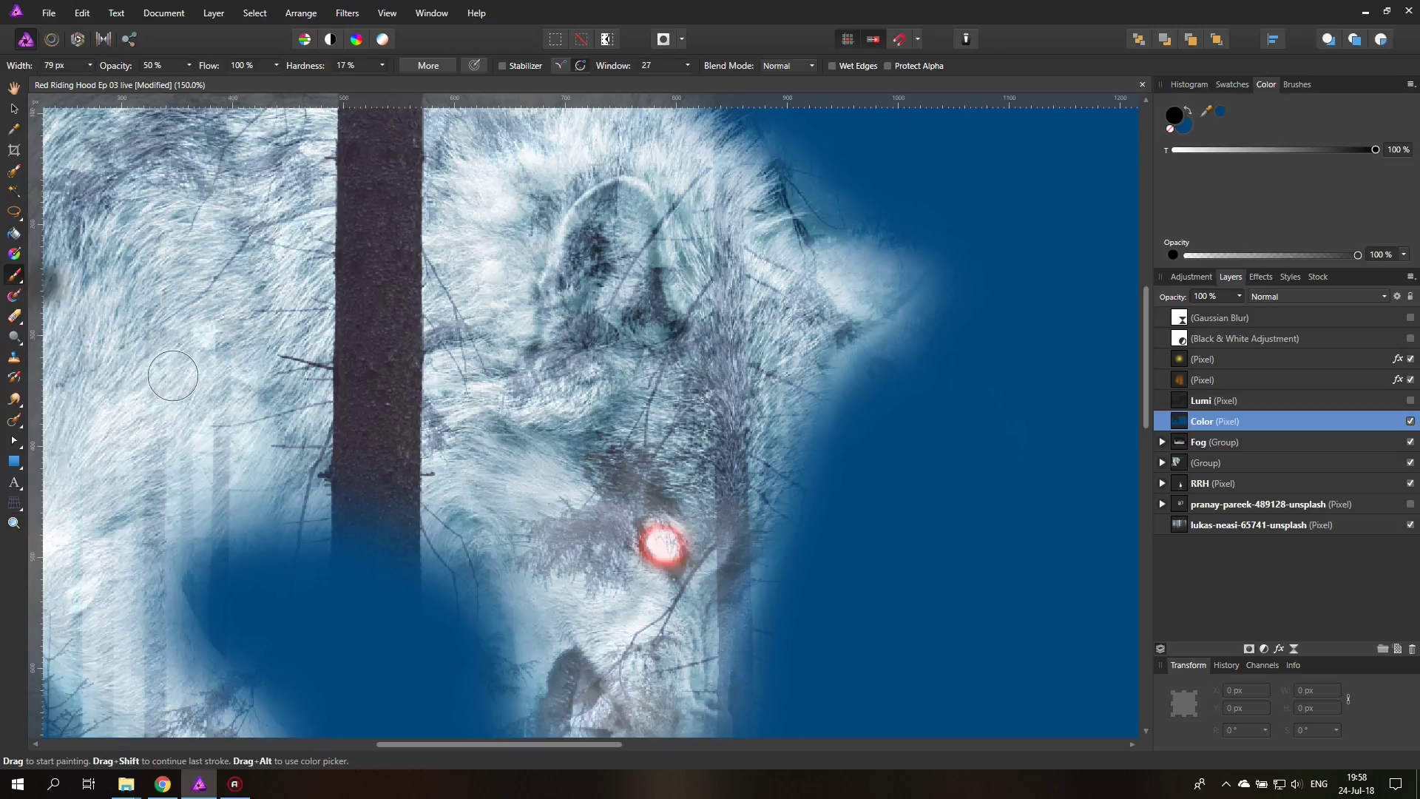
left_click(1189, 112)
left_click(190, 66)
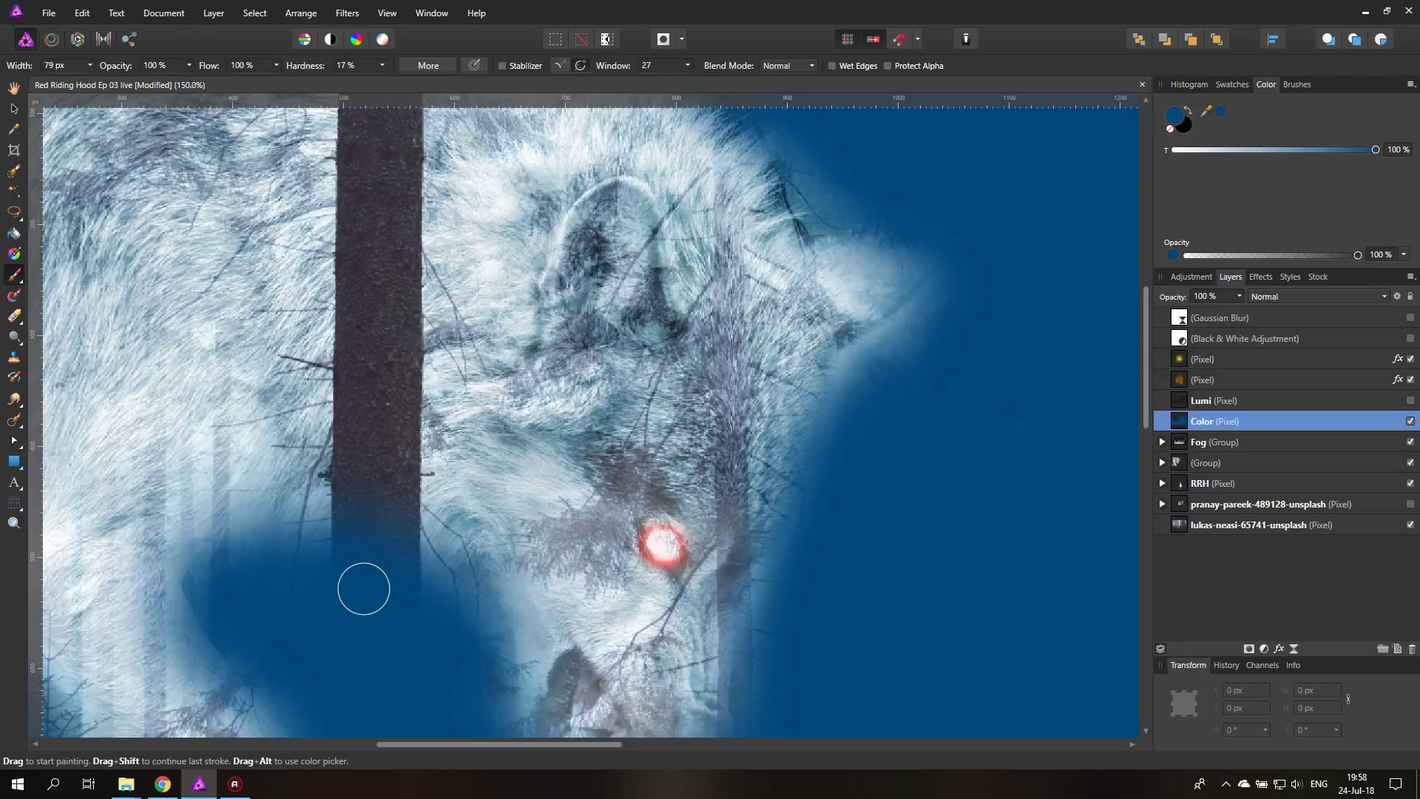
mouse_move(358, 584)
left_mouse_down()
mouse_move(379, 285)
mouse_move(367, 523)
mouse_move(364, 508)
mouse_move(371, 352)
mouse_move(388, 522)
mouse_move(392, 291)
mouse_move(355, 418)
mouse_move(387, 222)
mouse_move(391, 275)
left_mouse_up()
scroll(386, 352, "up", 4)
mouse_move(380, 380)
left_mouse_down()
mouse_move(389, 152)
mouse_move(370, 158)
mouse_move(375, 459)
mouse_move(372, 222)
mouse_move(355, 434)
mouse_move(370, 158)
mouse_move(363, 222)
mouse_move(368, 173)
mouse_move(399, 145)
mouse_move(398, 557)
left_mouse_up()
scroll(392, 532, "down", 3)
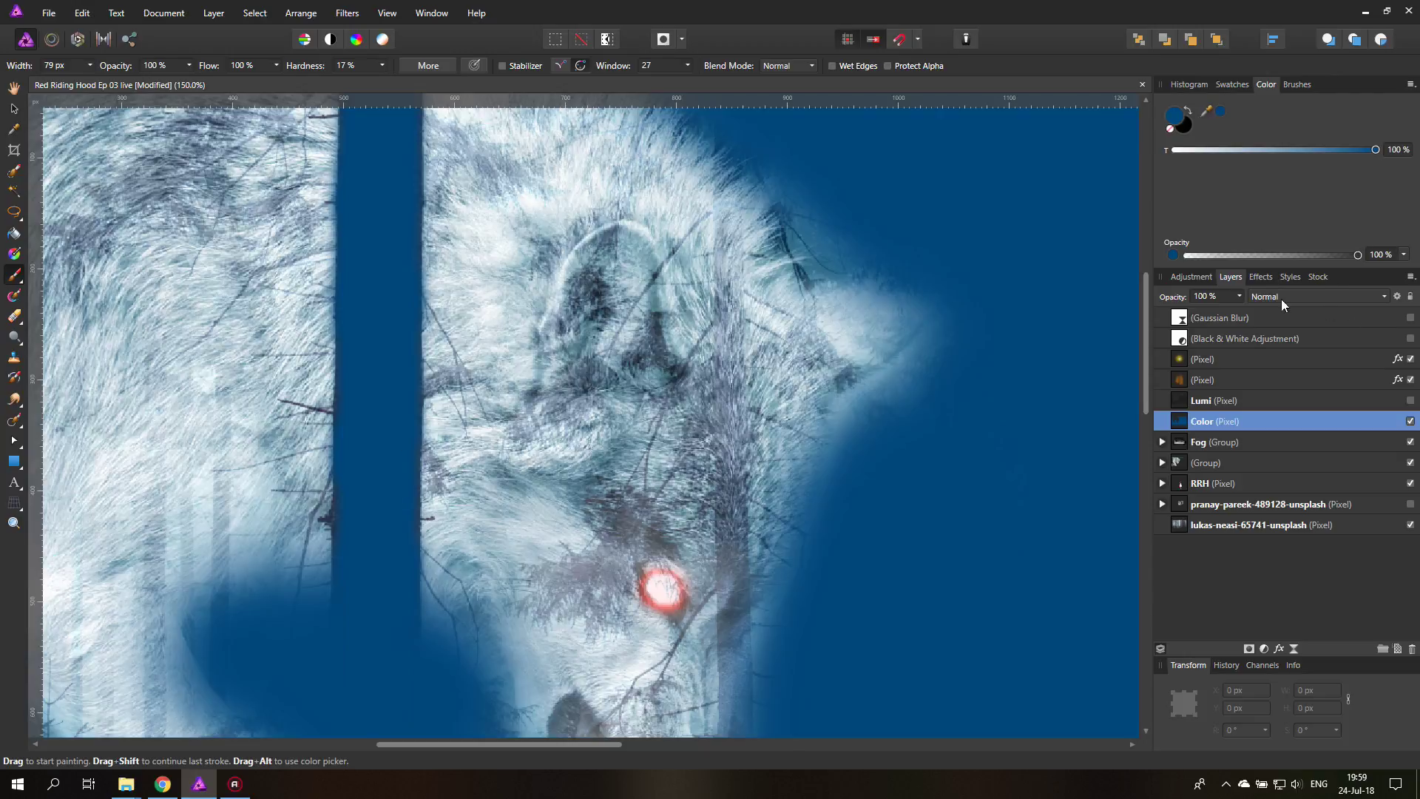
Switch the Color layer's blending to Overlay.
left_click(1269, 298)
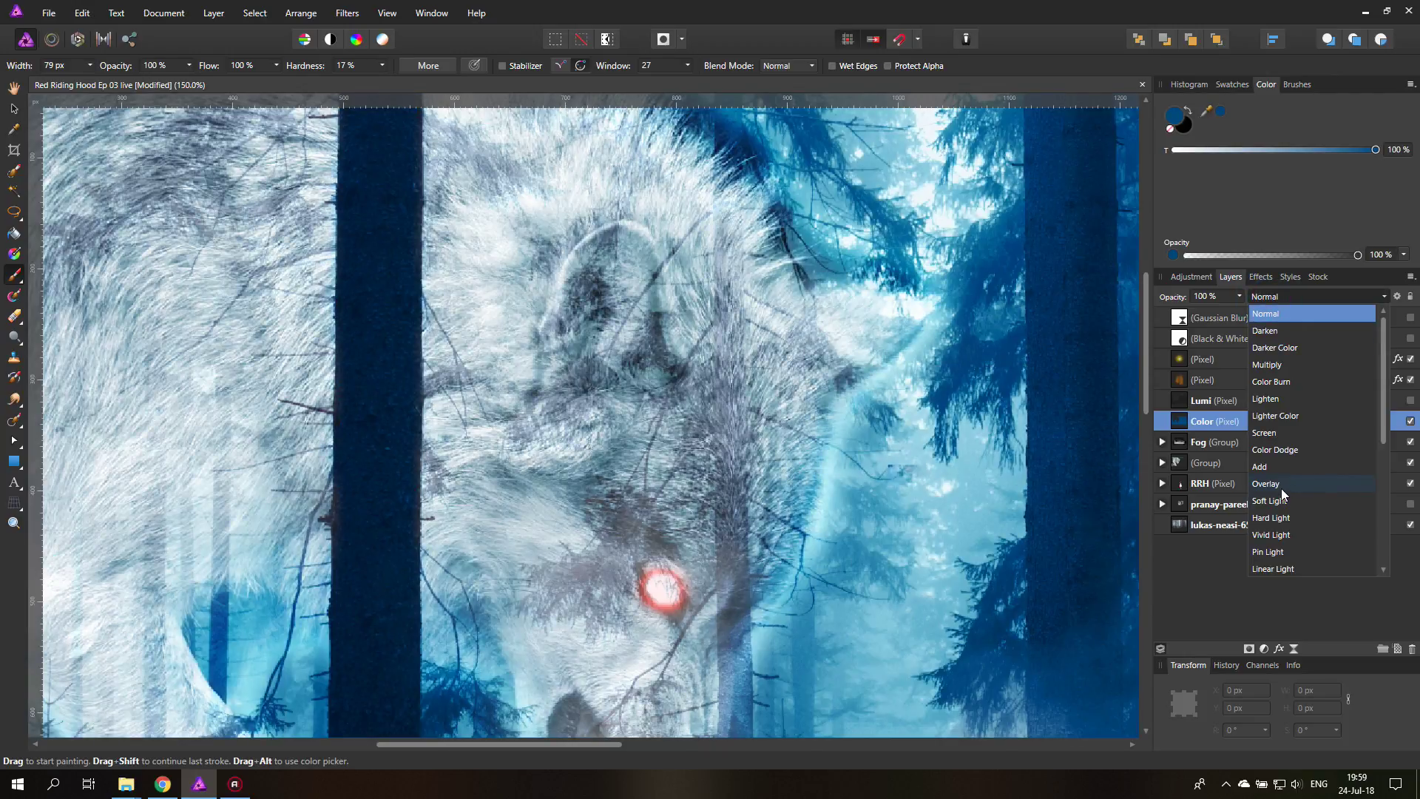
left_click(1282, 491)
scroll(726, 471, "down", 5)
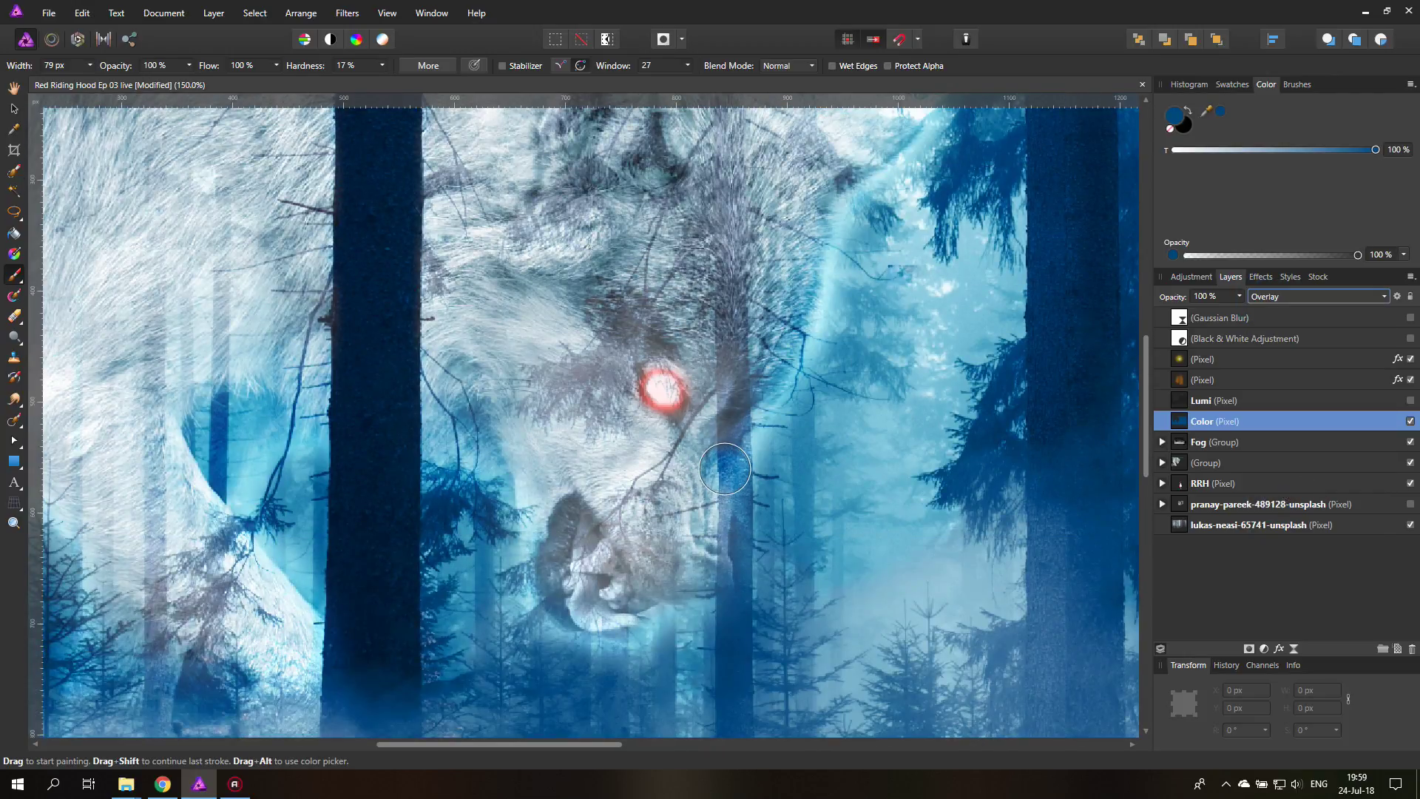
scroll(725, 469, "up", 4)
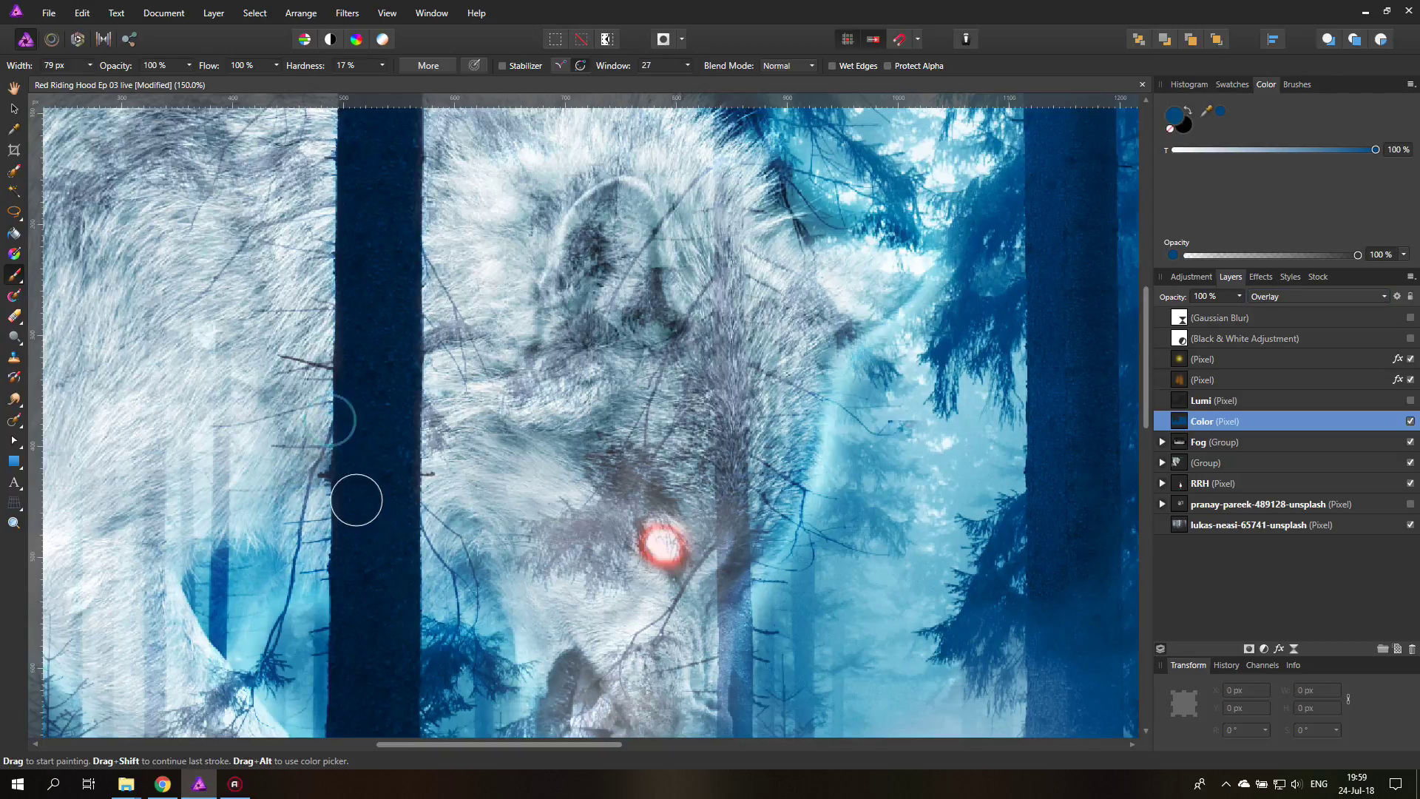
scroll(403, 395, "up", 4)
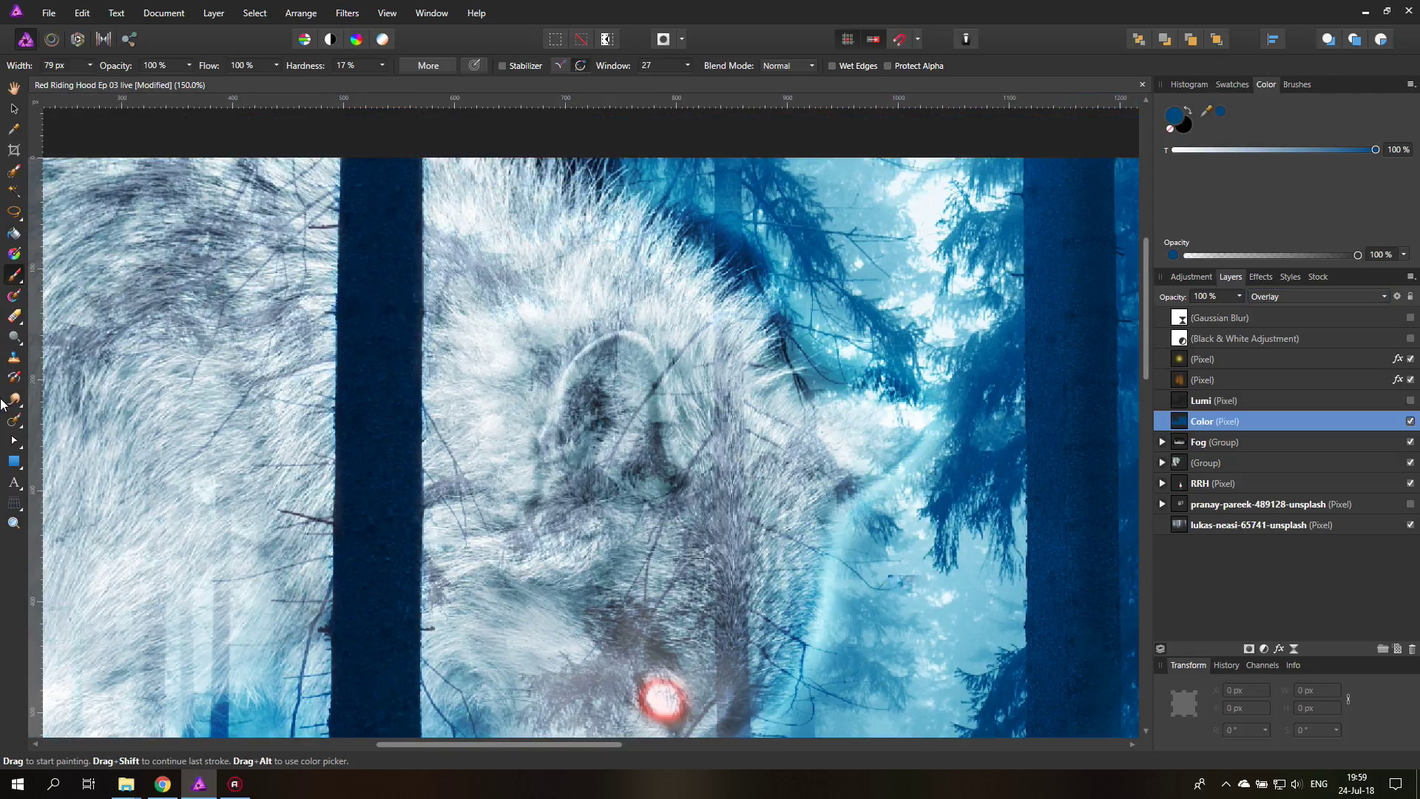
Erase over the wolf's face, fit the view, then zoom in closely on its fur.
left_click(14, 318)
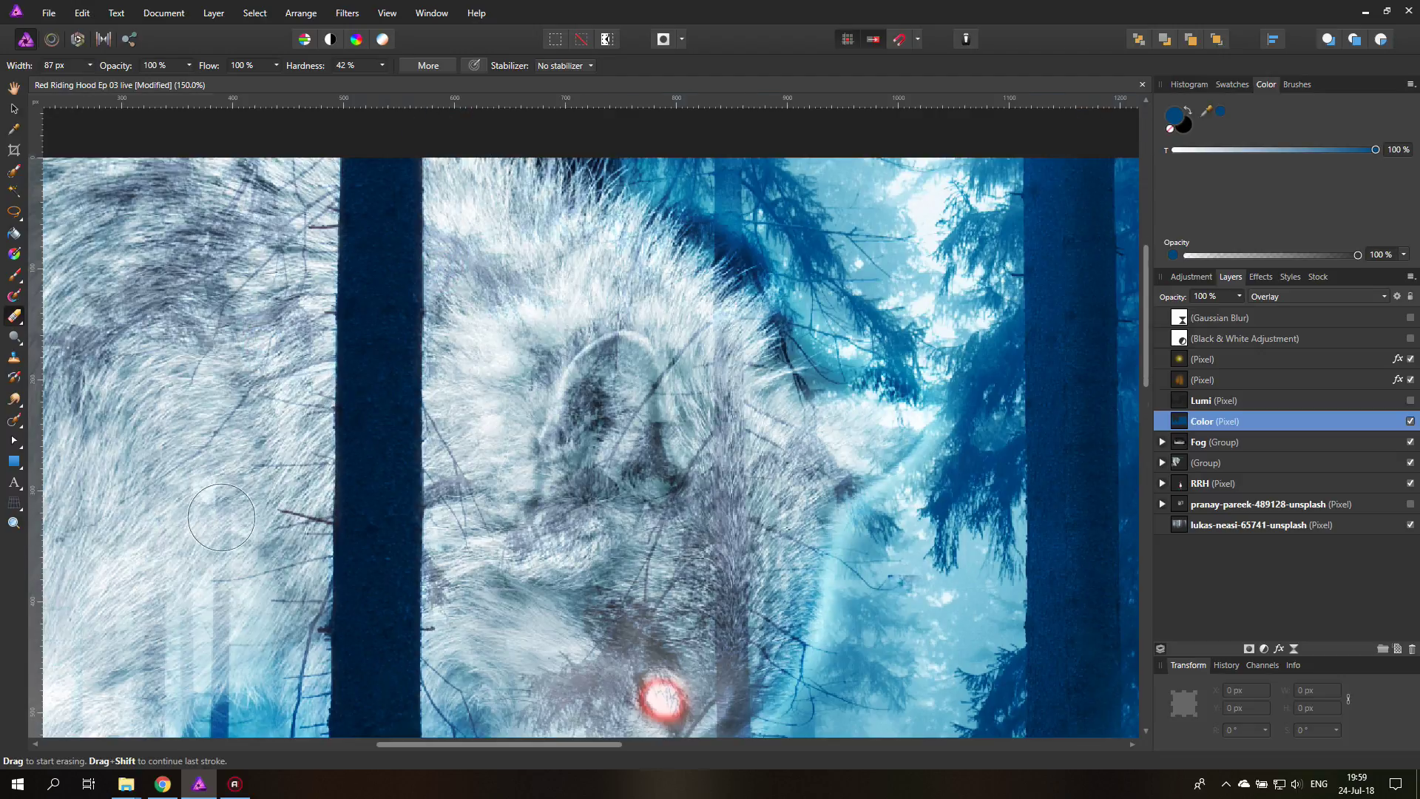
scroll(266, 444, "down", 4)
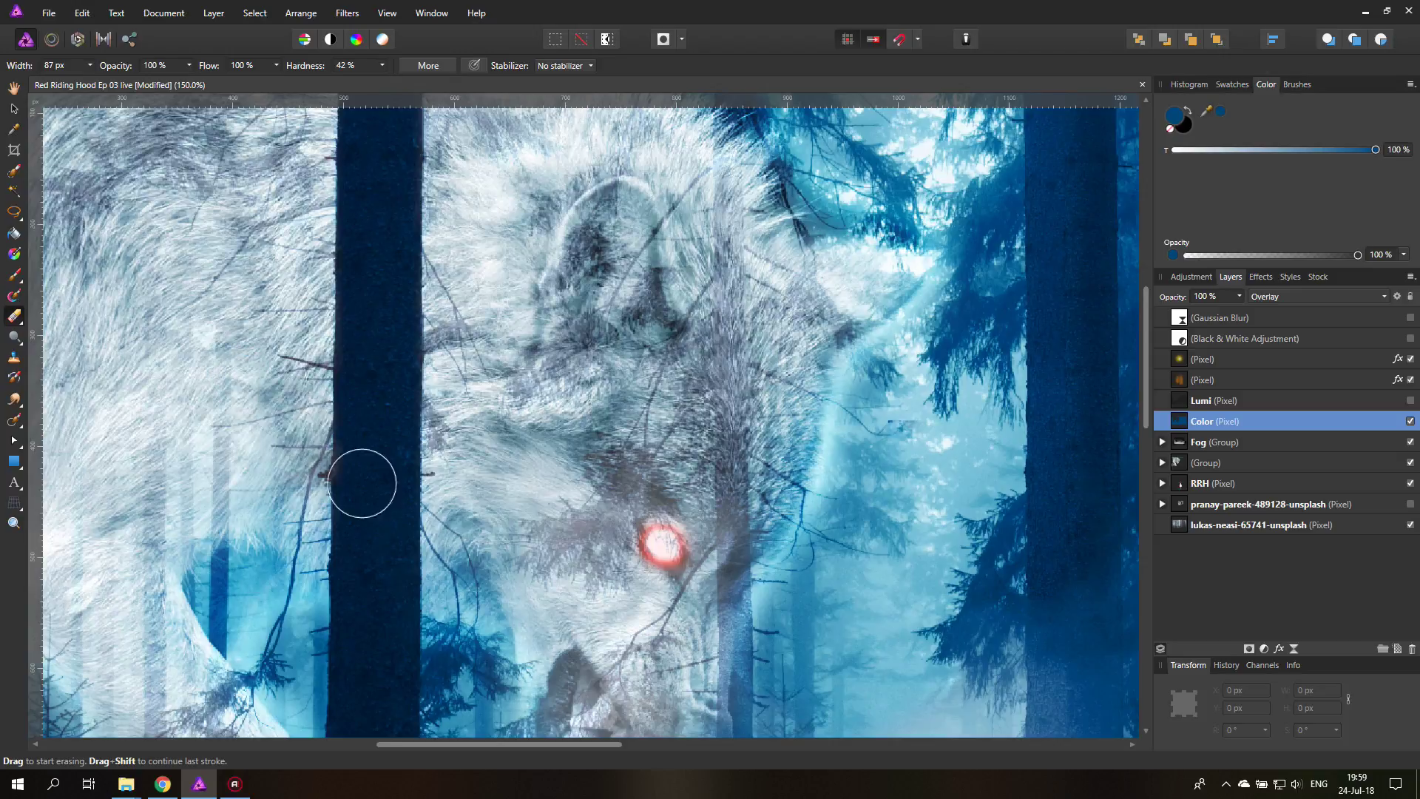
scroll(457, 333, "up", 5)
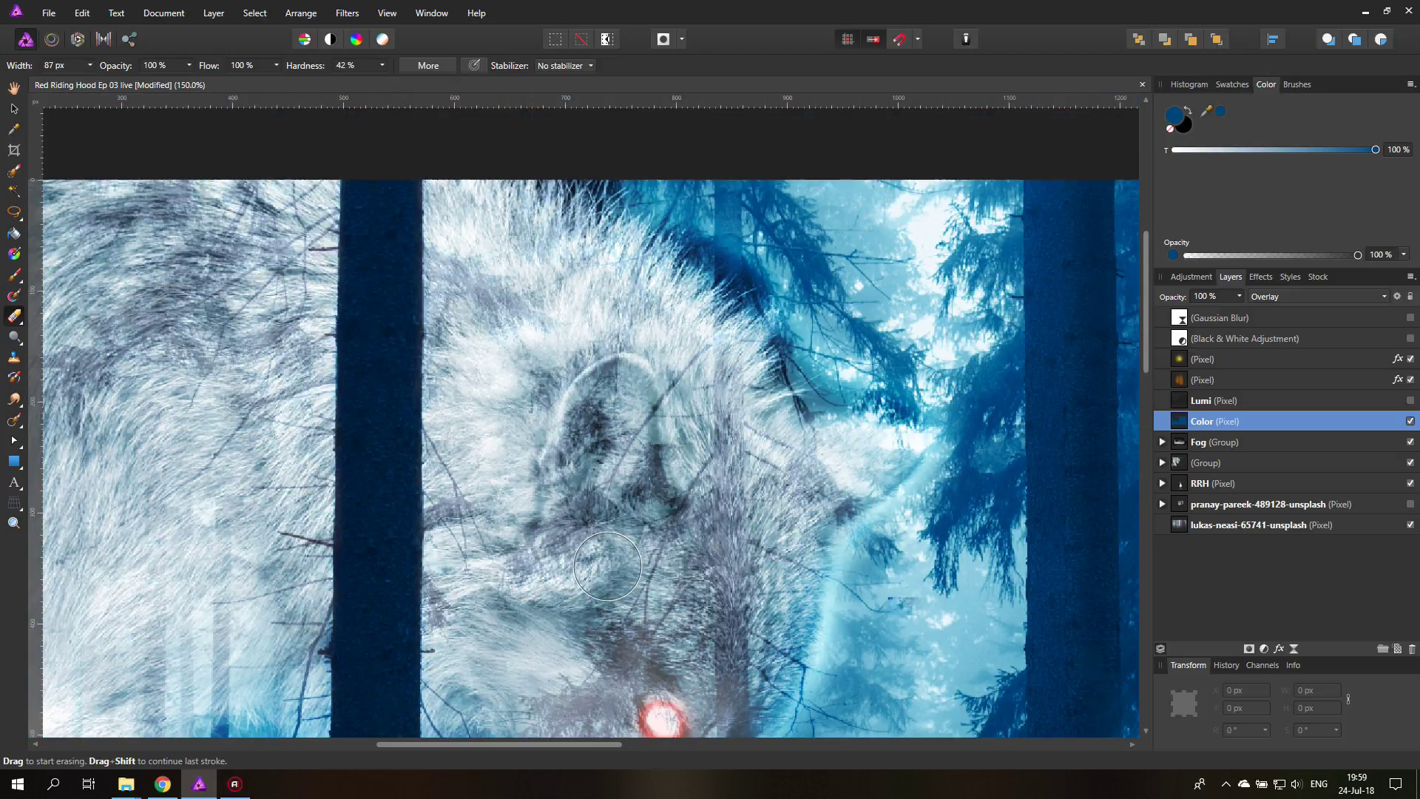
scroll(607, 566, "down", 8)
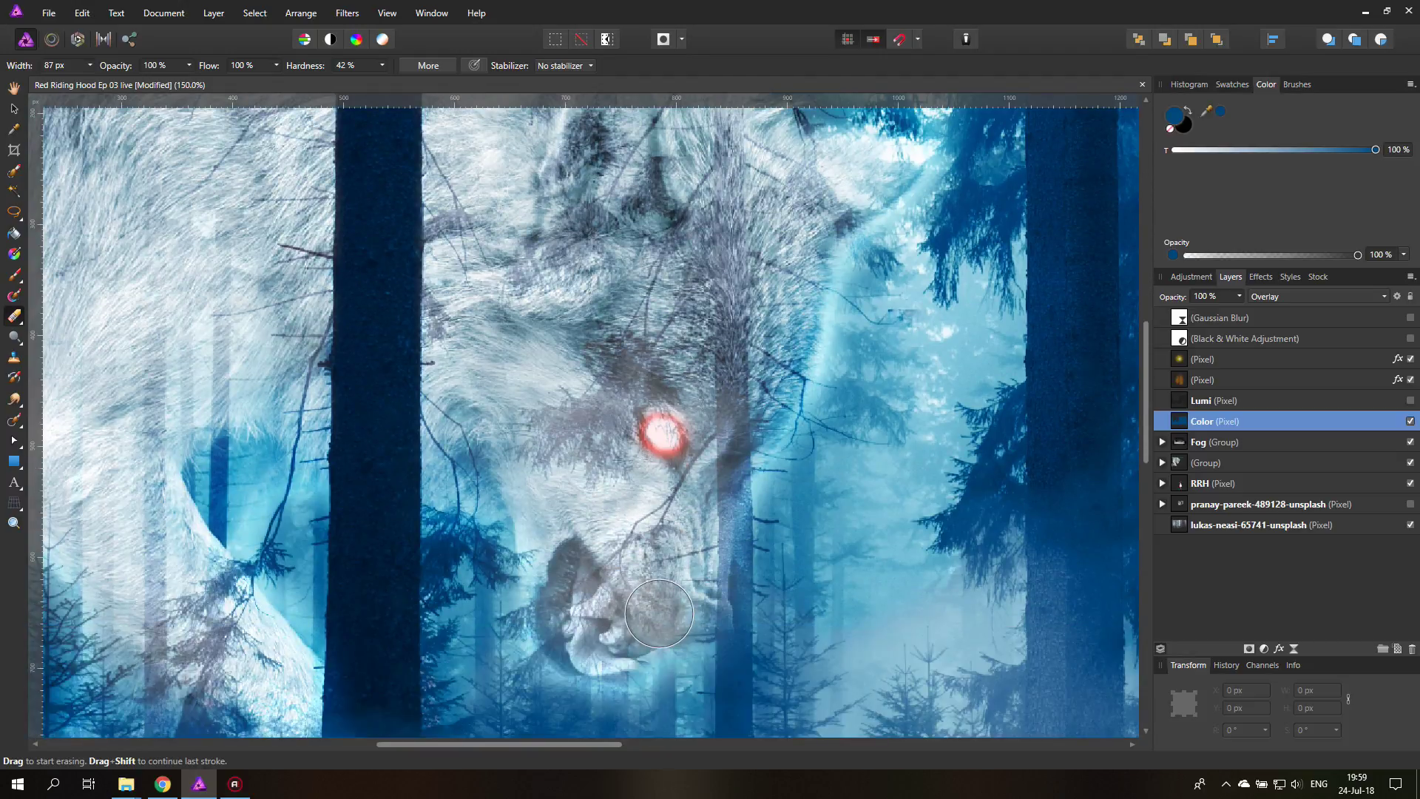
key("ctrl+0")
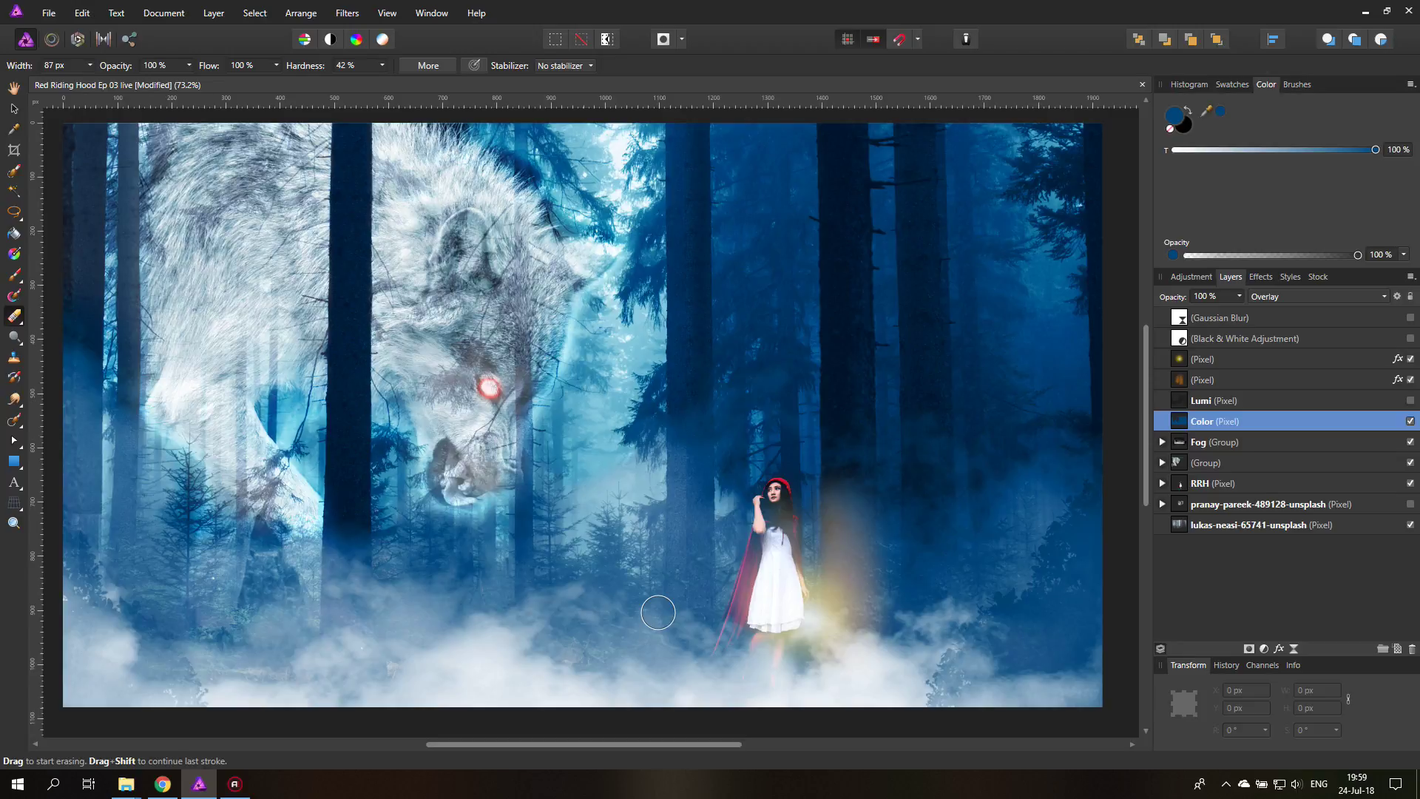
left_click(14, 523)
left_click_drag(336, 289, 401, 369)
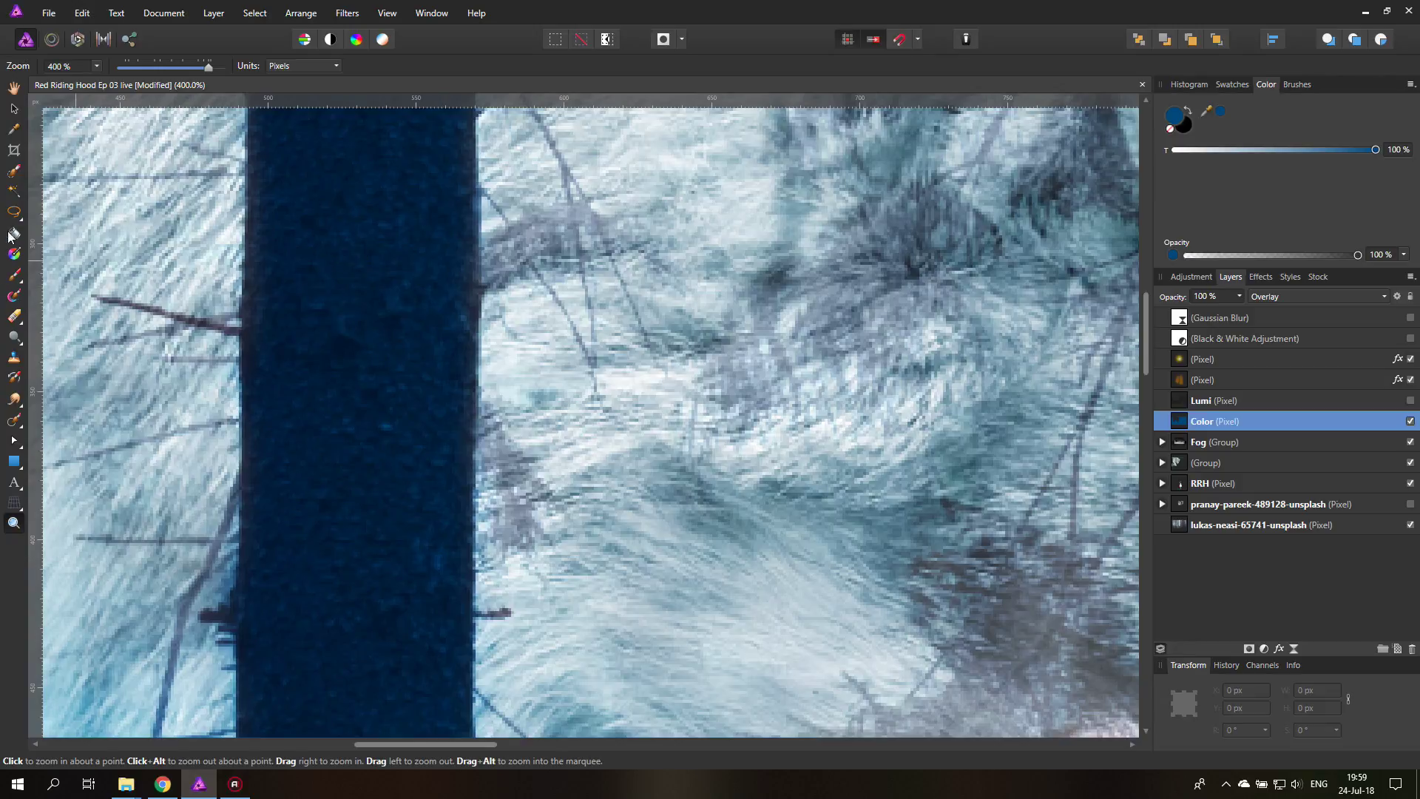
Touch up the trunk edges with a 22 px brush, then show the Lumi layer again.
left_click(10, 276)
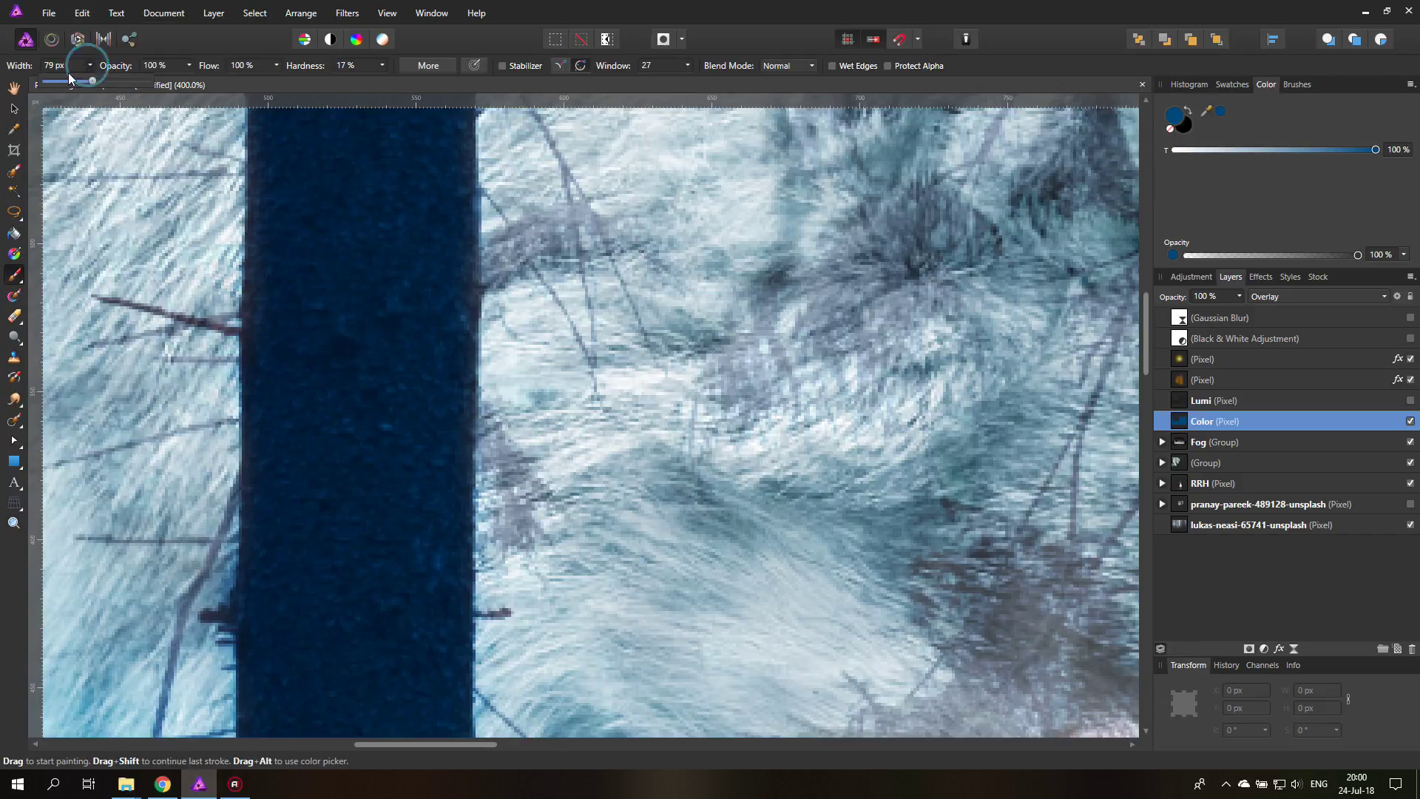
left_click_drag(64, 74, 59, 78)
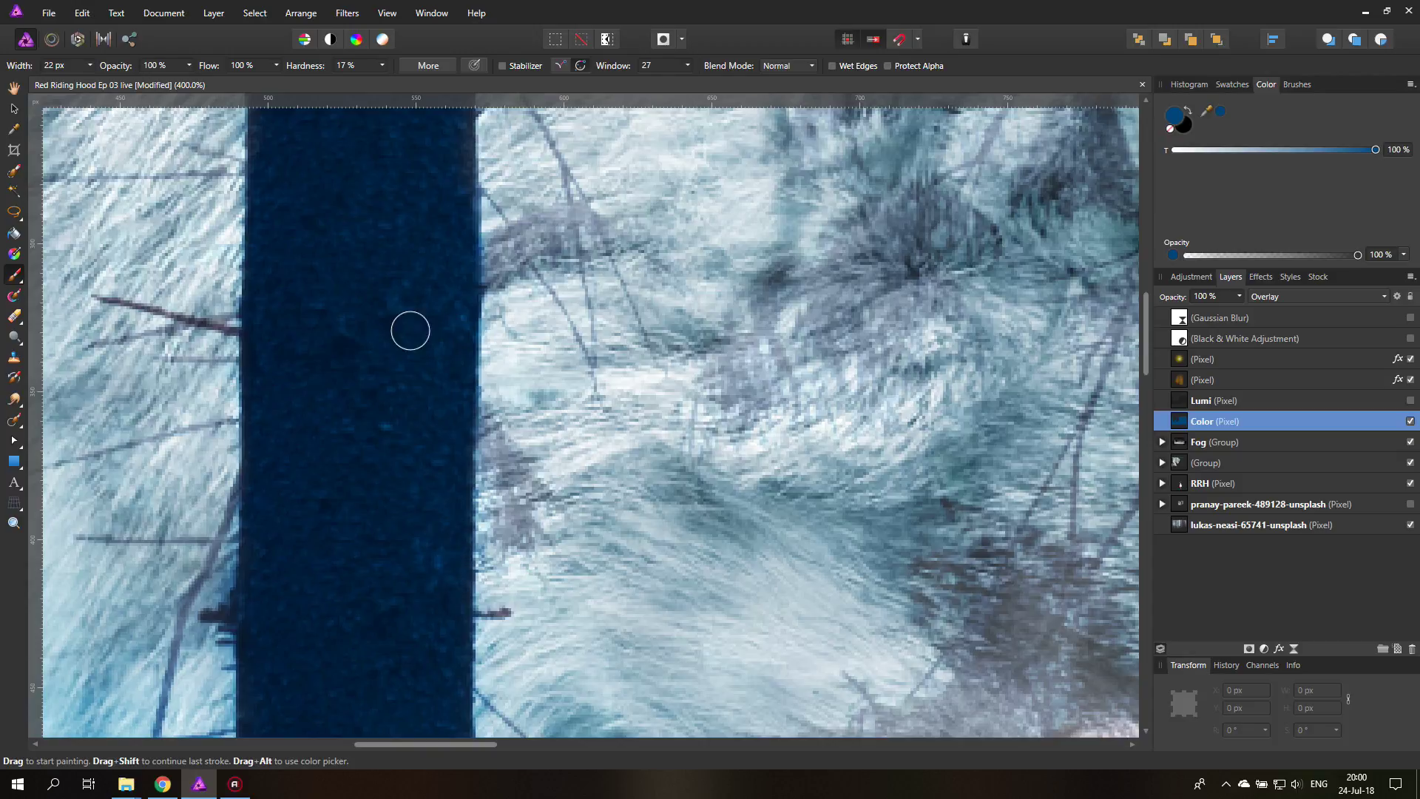
scroll(405, 322, "up", 6)
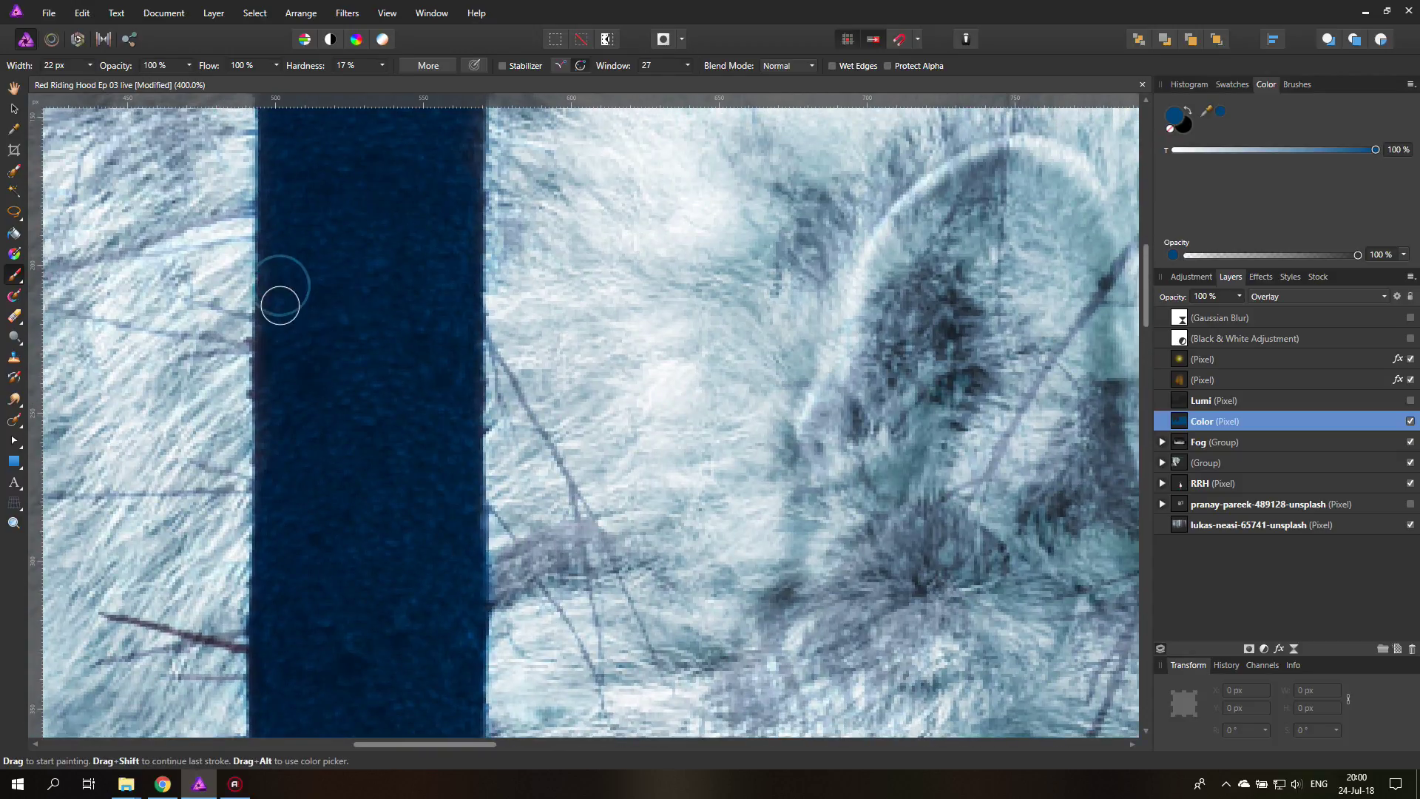
key("space")
left_click_drag(339, 174, 382, 460)
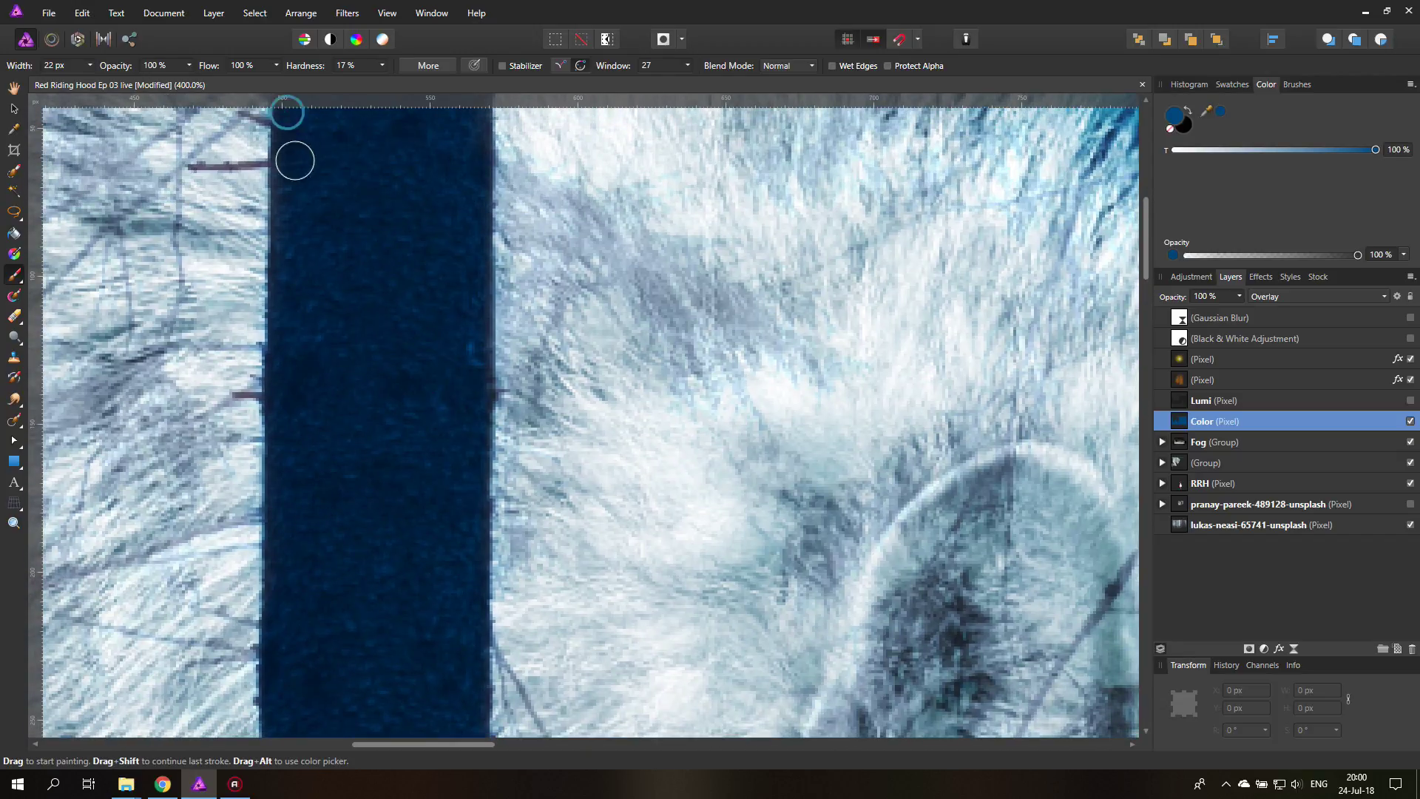
key("space")
left_click_drag(340, 174, 358, 481)
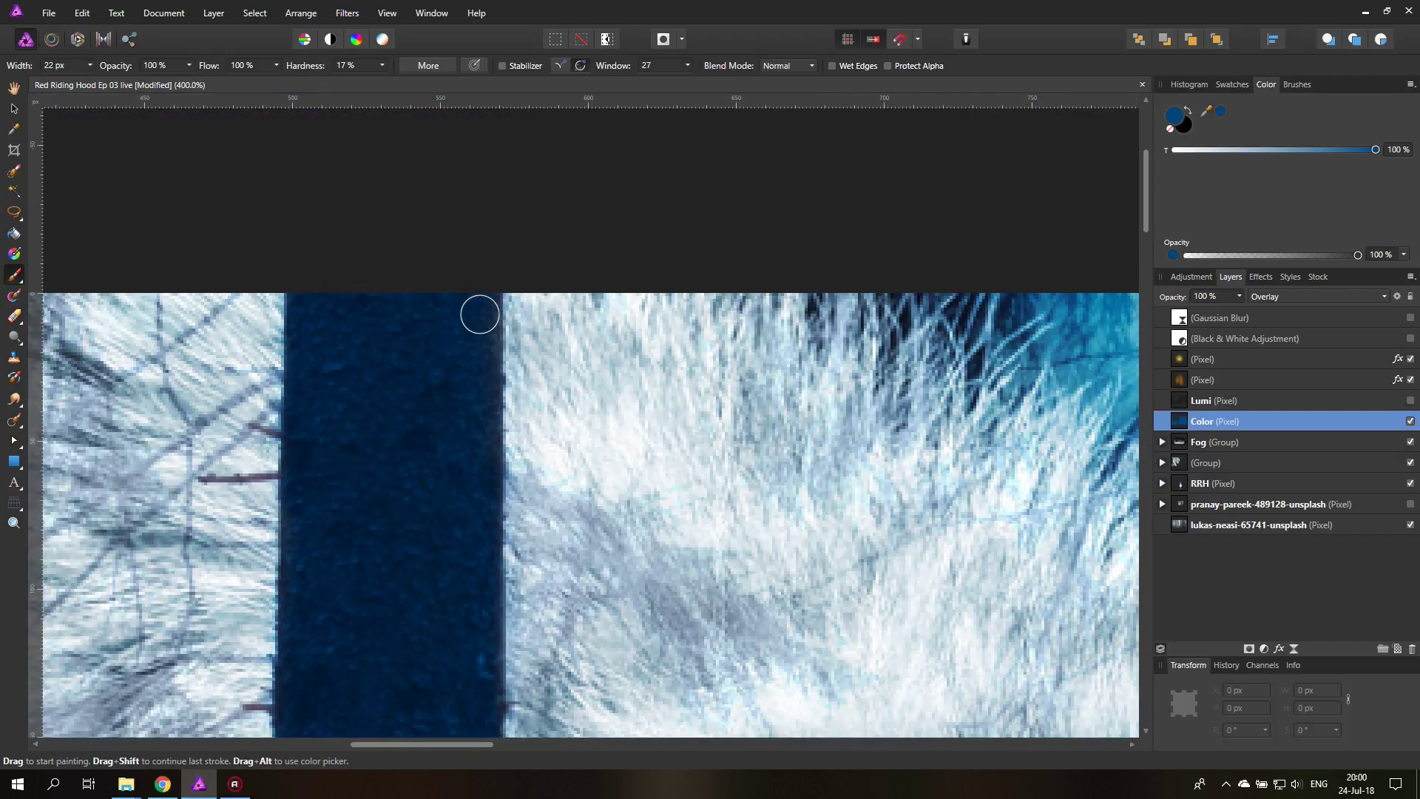
key("ctrl+0")
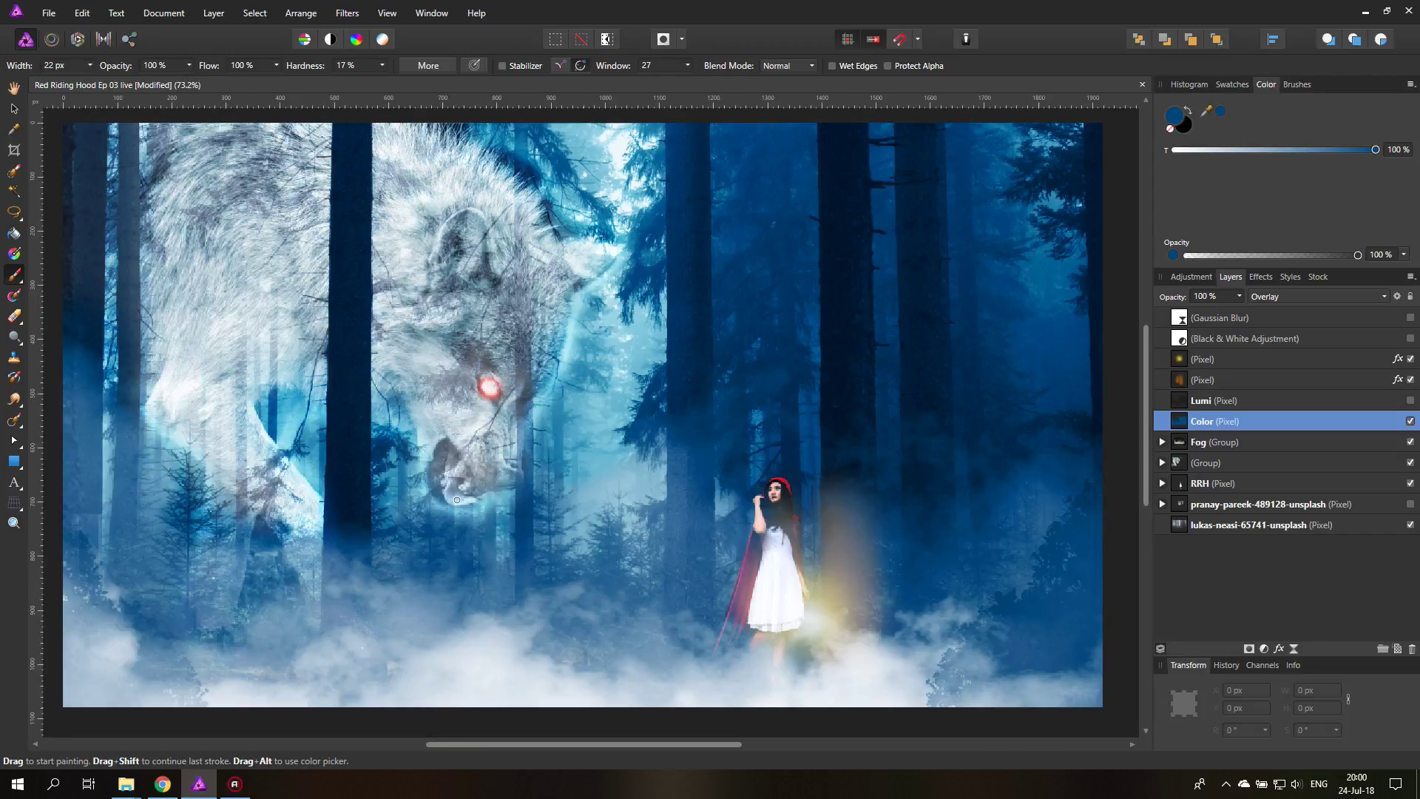
left_click(1410, 400)
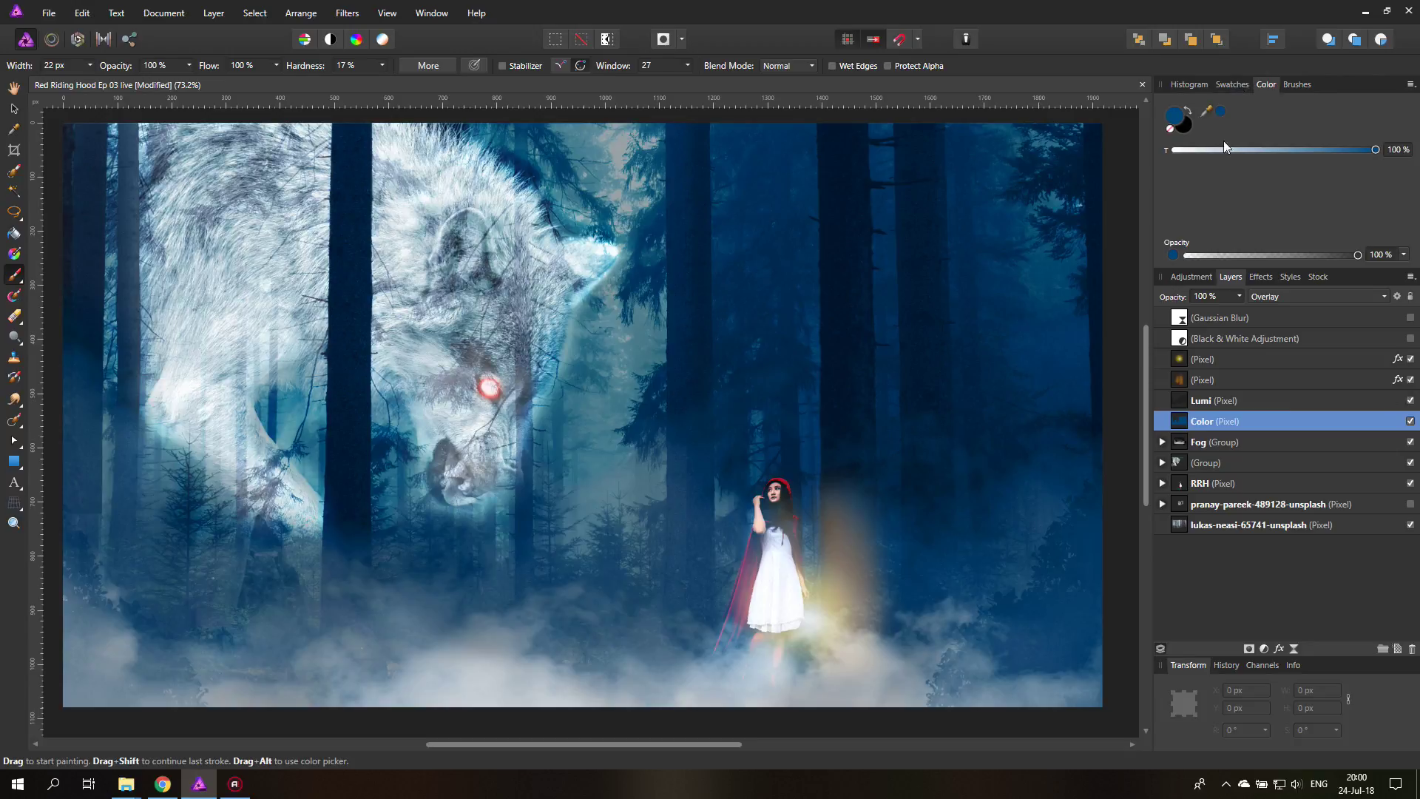
Make black the painting colour with a 100 px brush at 13% opacity.
left_click(1188, 113)
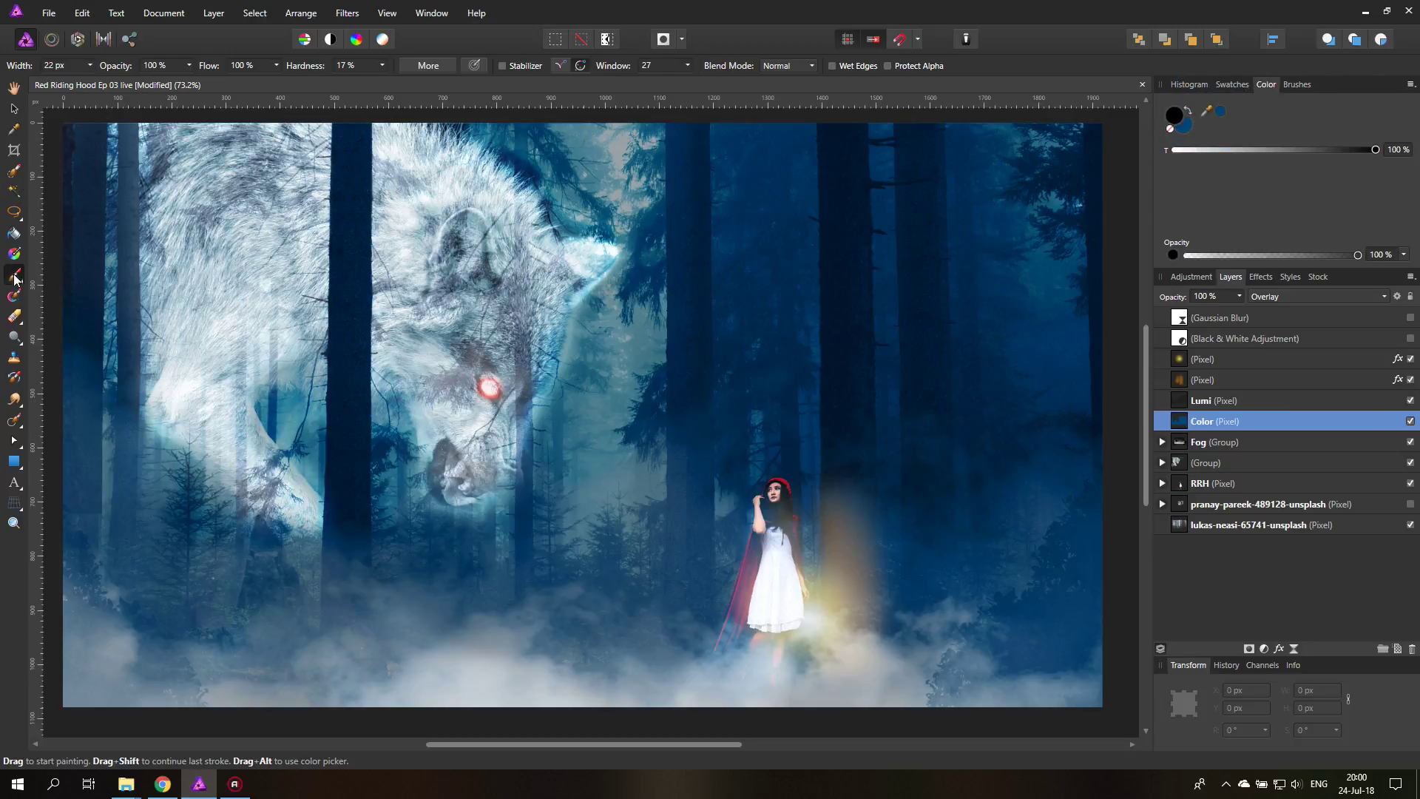
left_click_drag(89, 66, 131, 87)
left_click(102, 82)
left_click(91, 66)
left_click(188, 67)
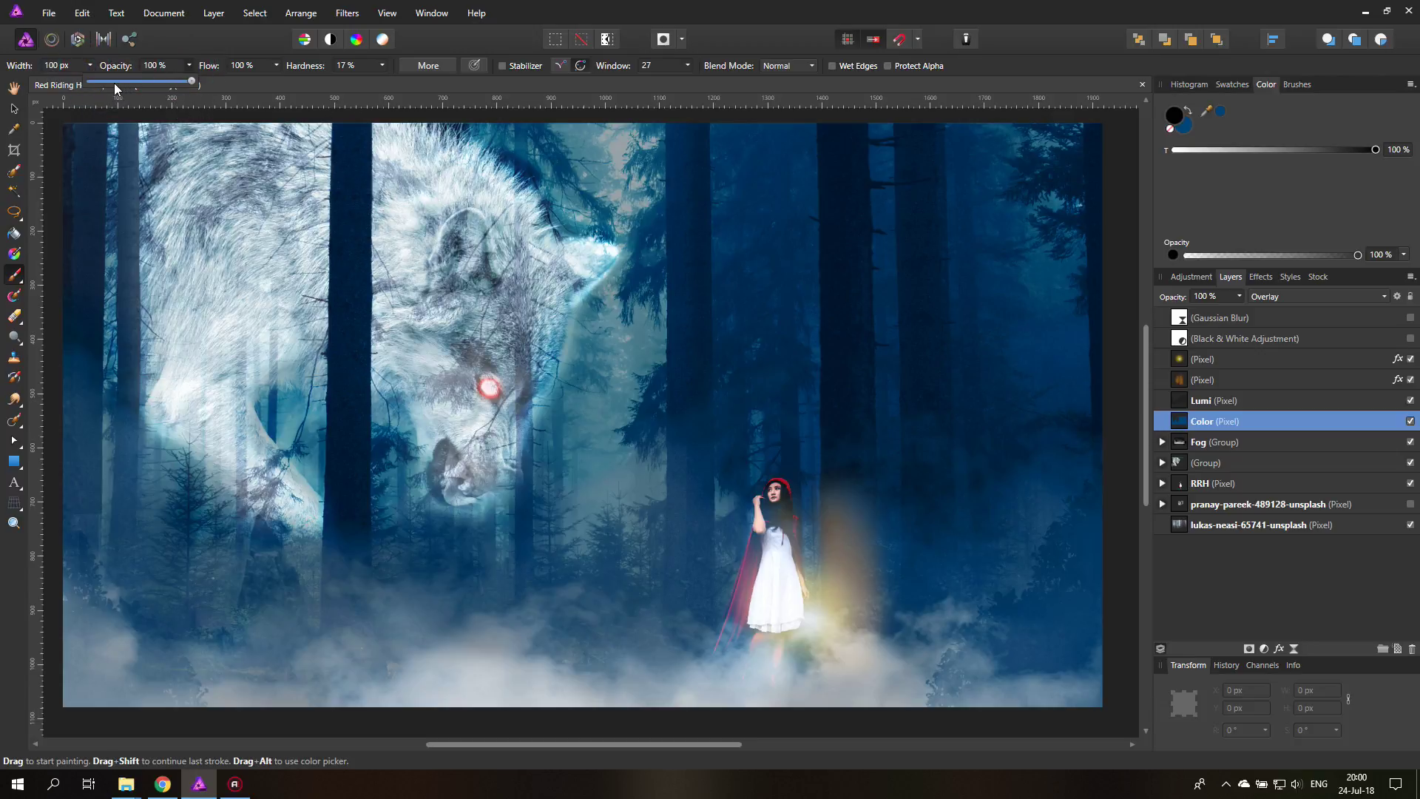
left_click_drag(115, 88, 106, 86)
left_click(192, 70)
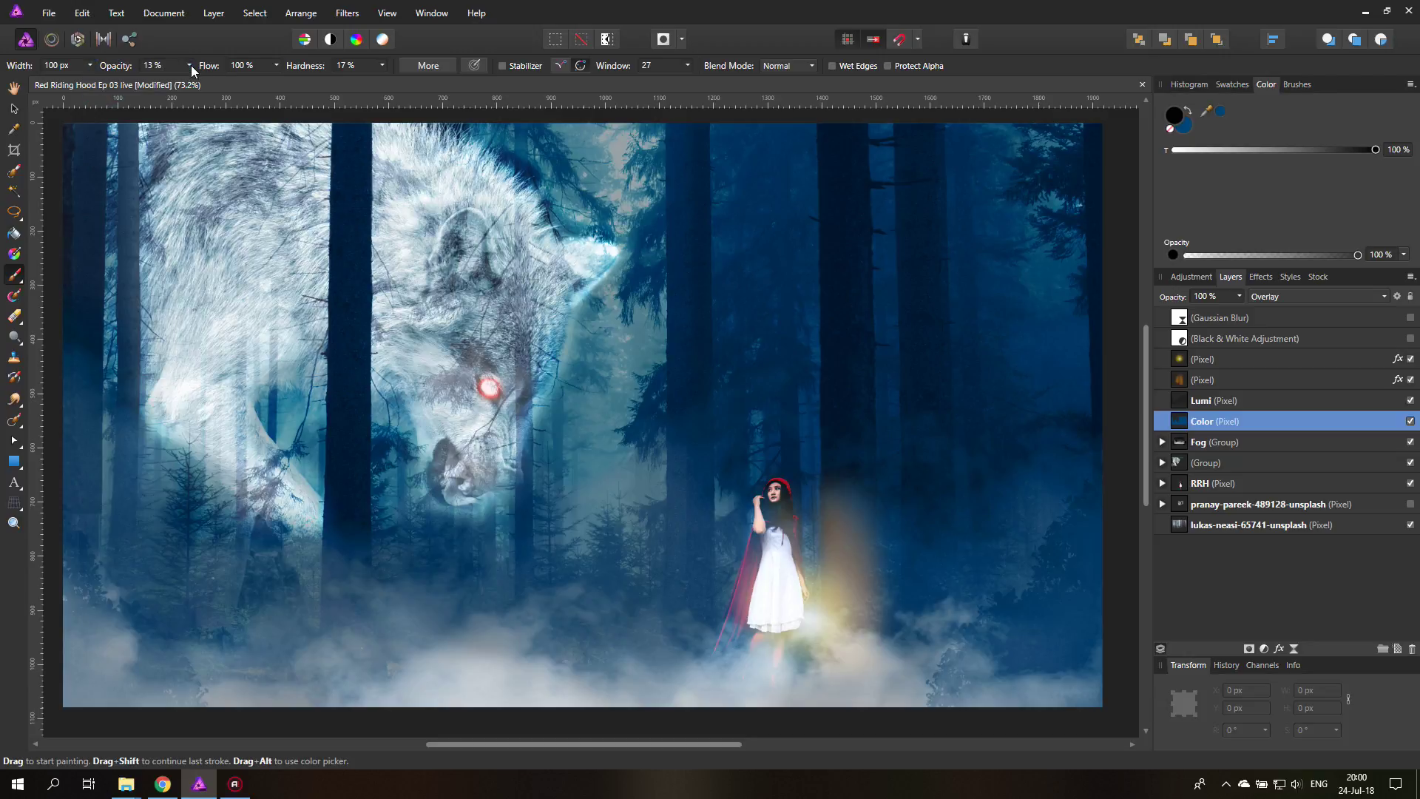
Zoom to 150% on the wolf's head and lightly paint black near it.
left_click(14, 523)
left_click(336, 316)
left_click(336, 317)
left_click(337, 316)
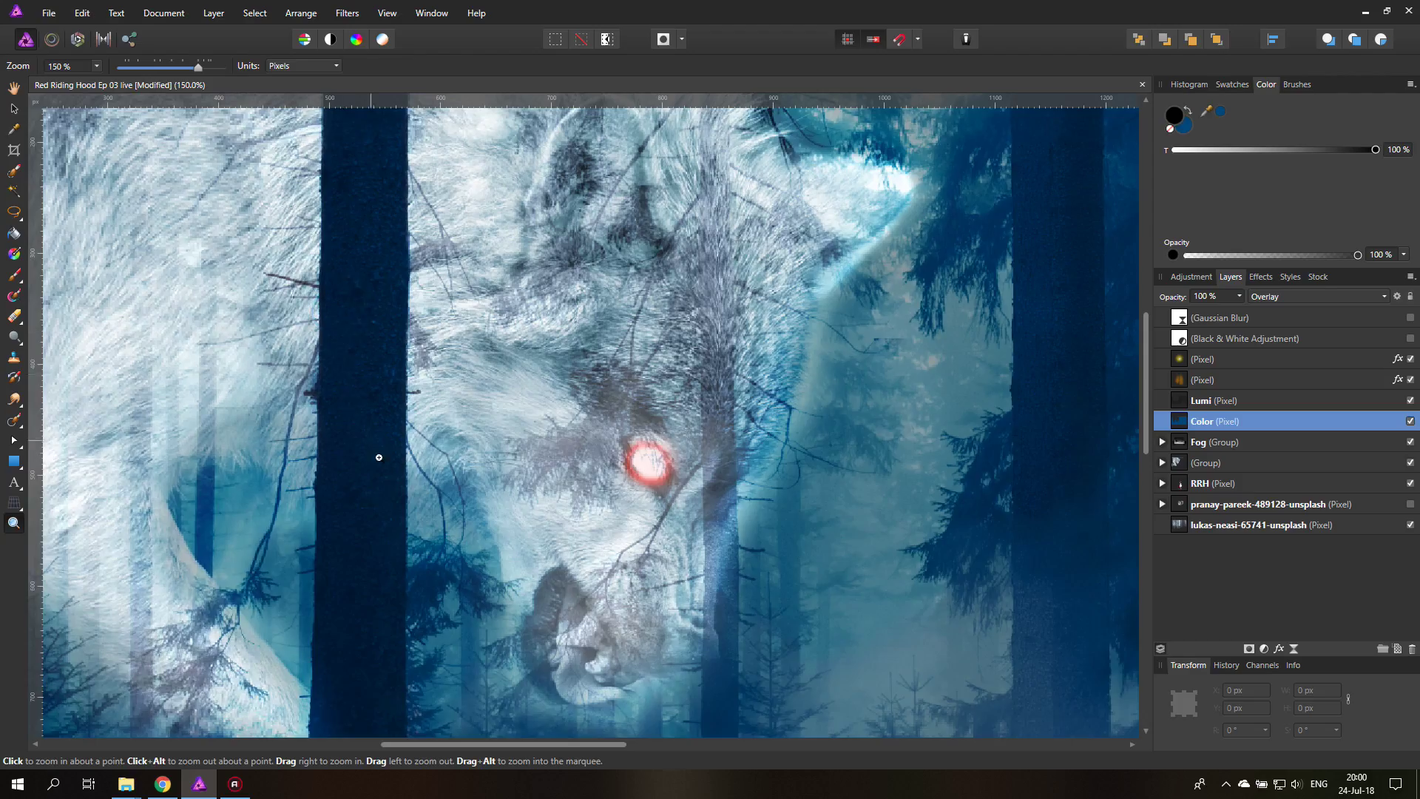
scroll(378, 459, "up", 2)
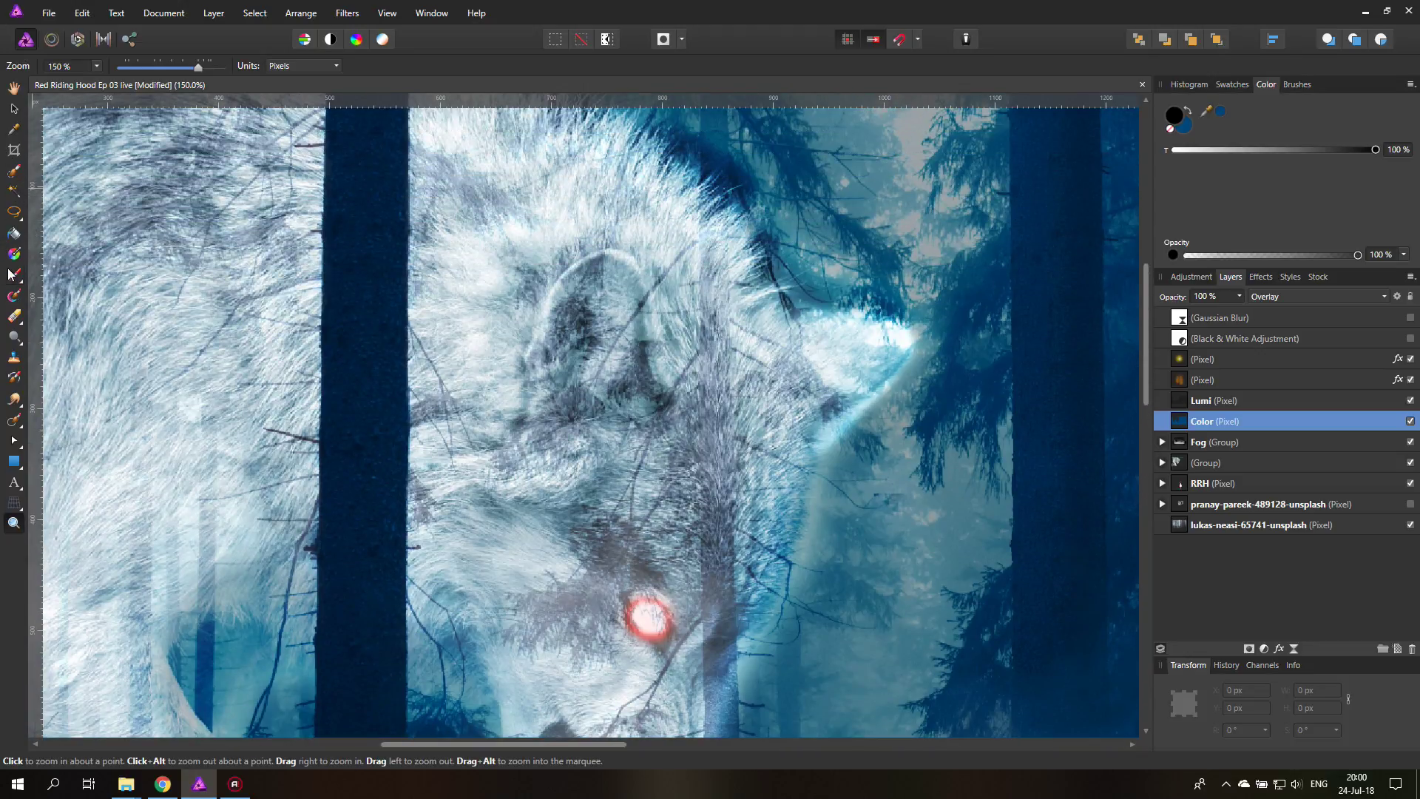
left_click(10, 274)
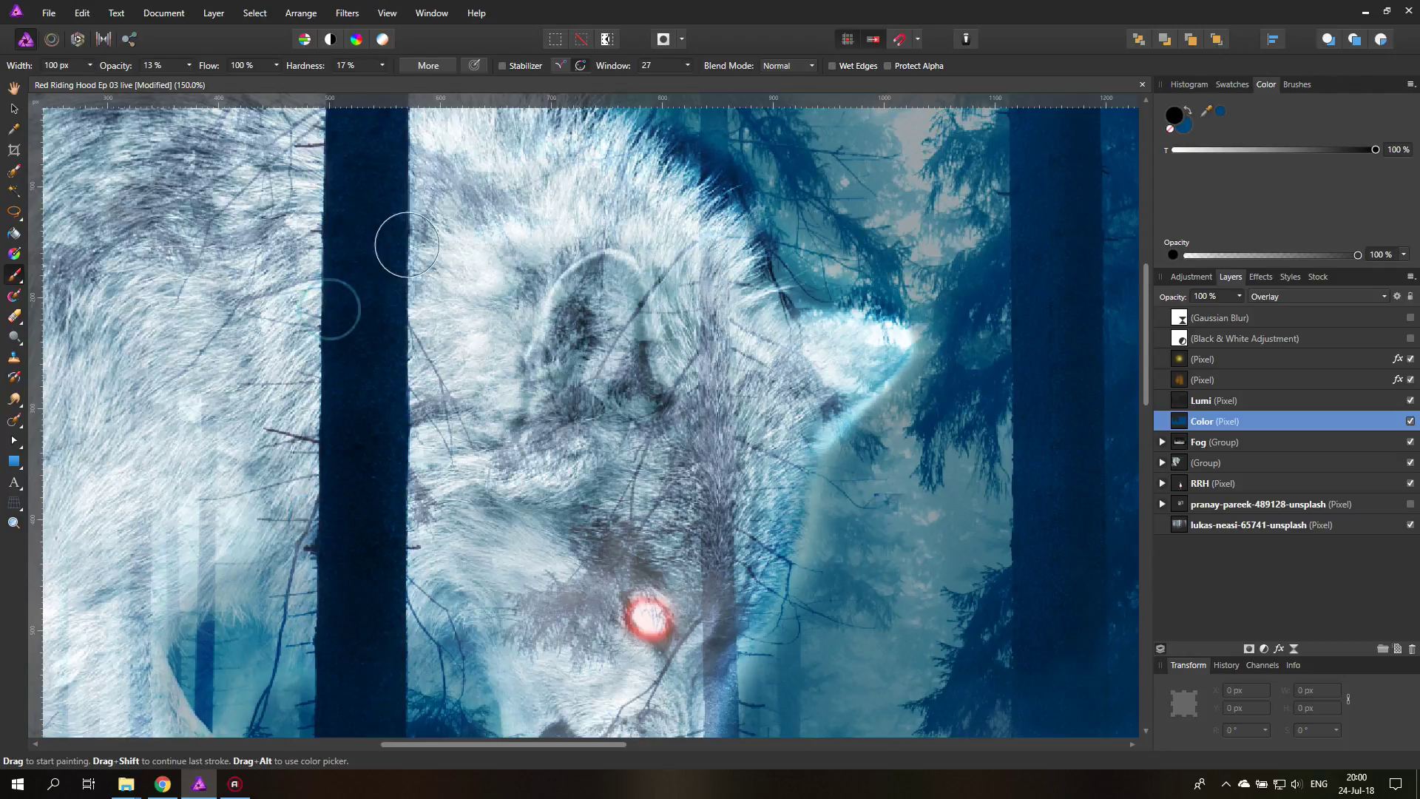
scroll(380, 181, "up", 2)
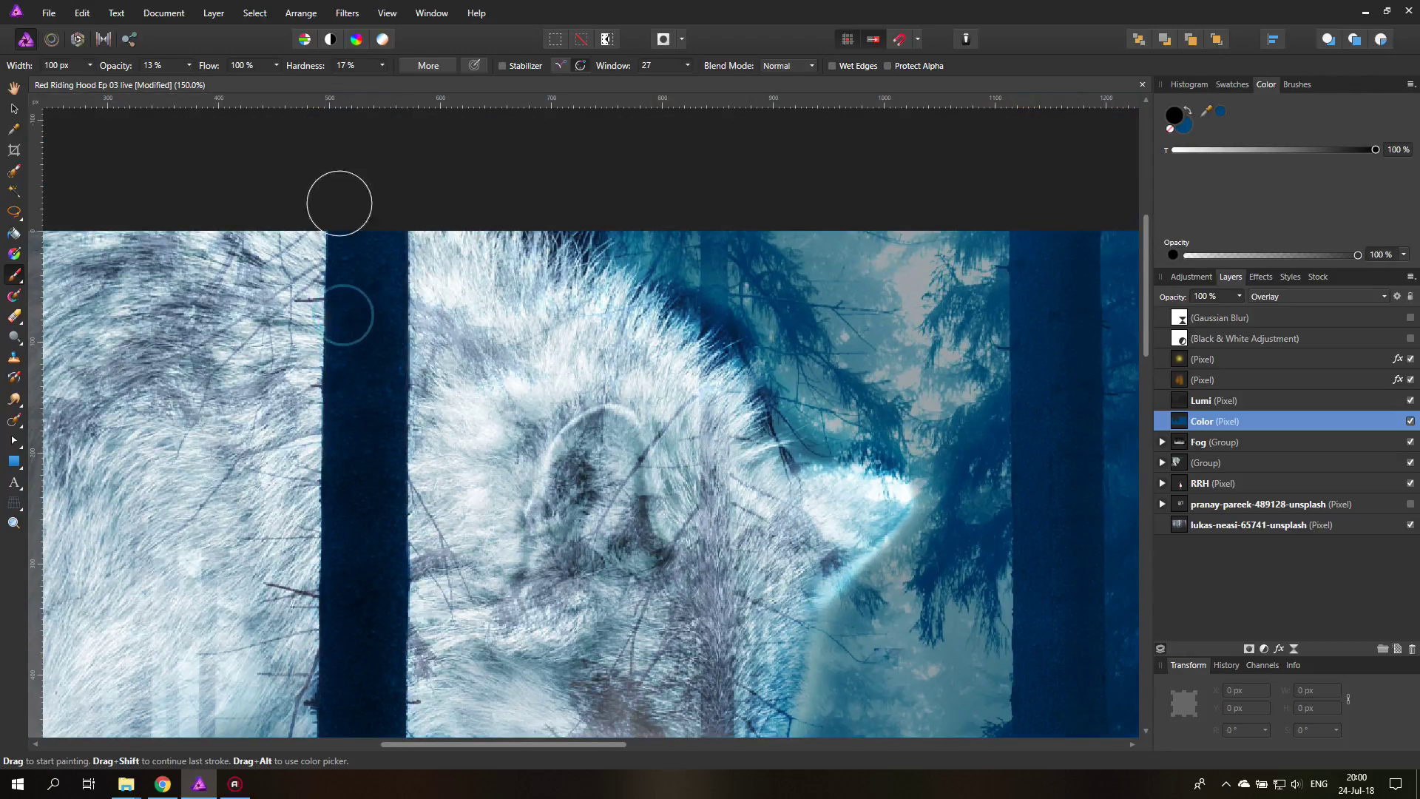
key("ctrl+0")
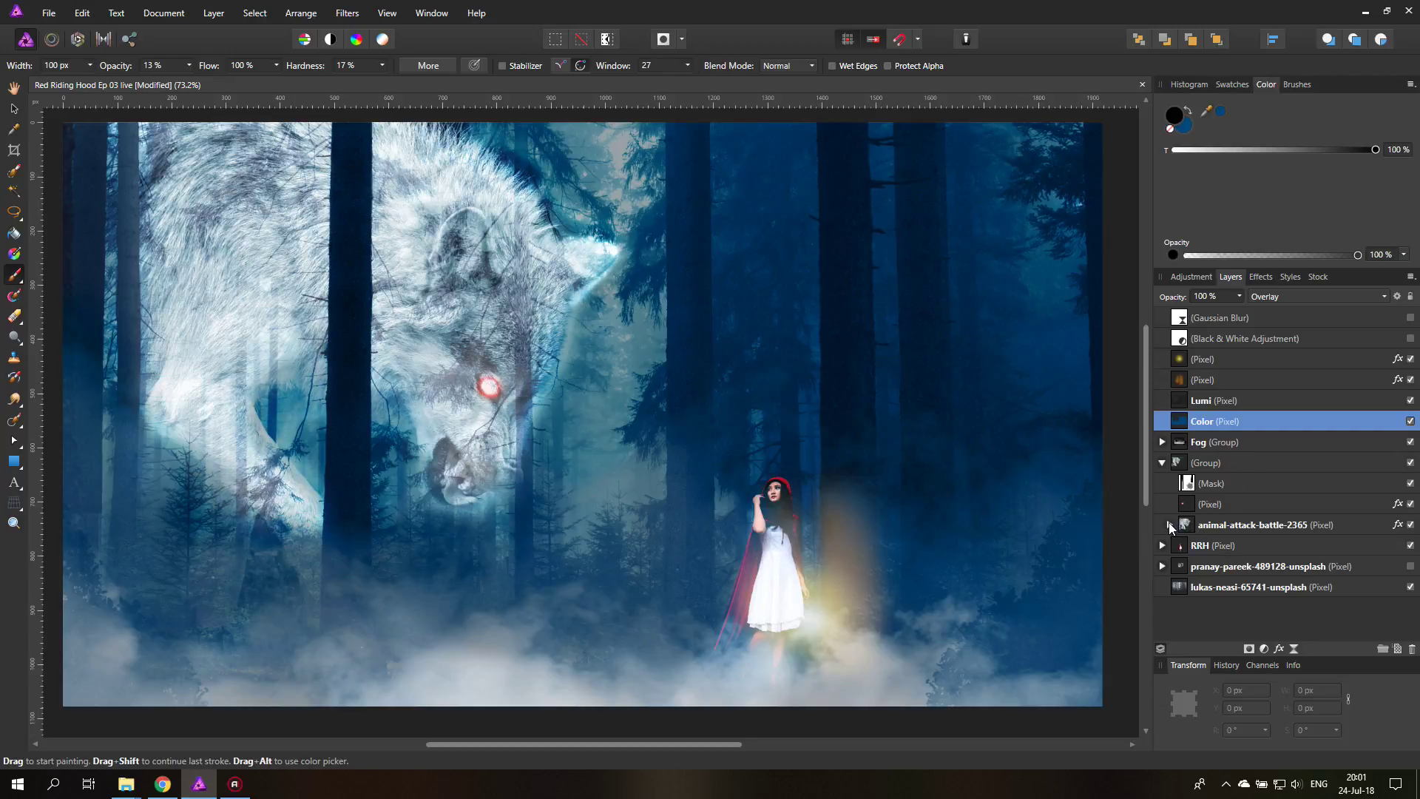
On the wolf layer's mask, paint away its lower left fur with a 391 px brush.
left_click(1169, 525)
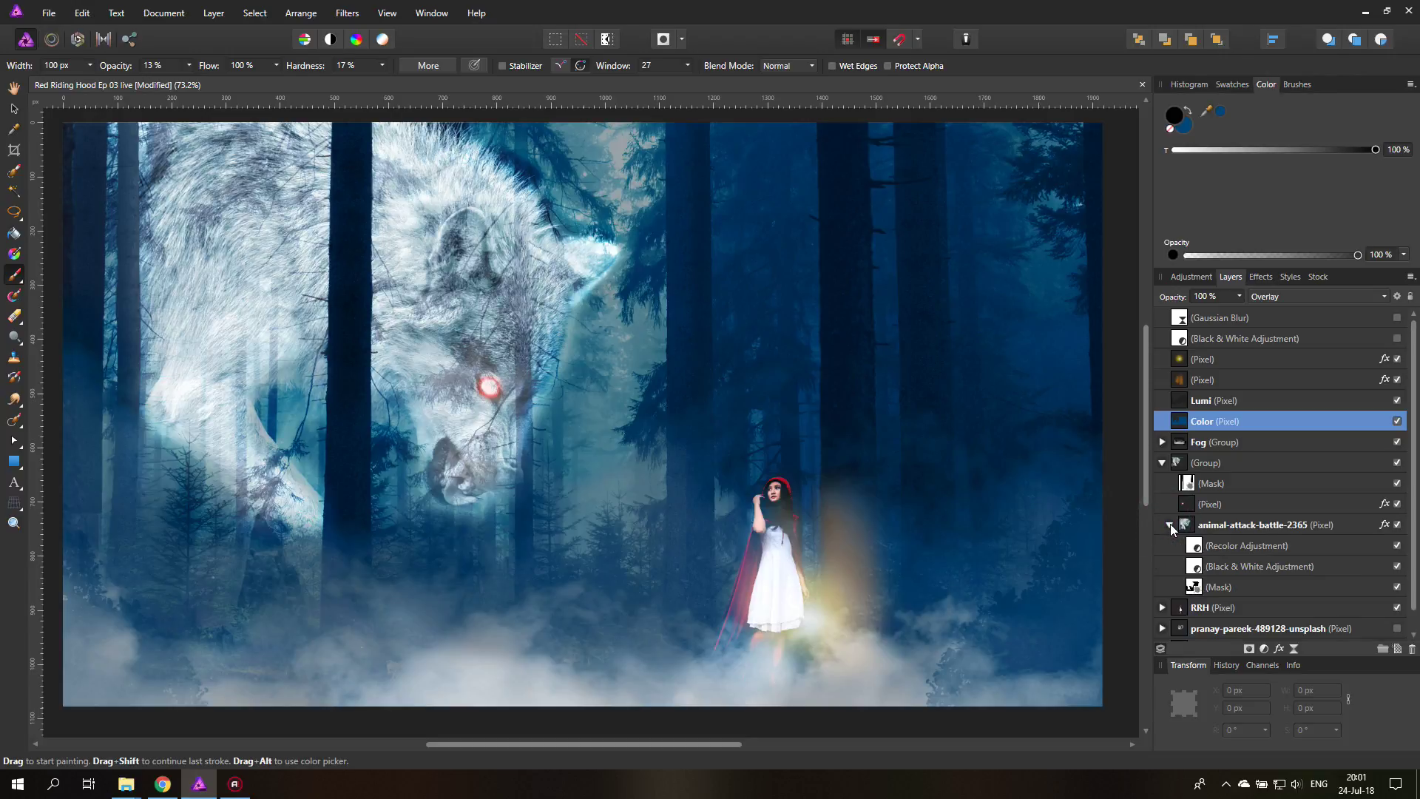
left_click(1199, 590)
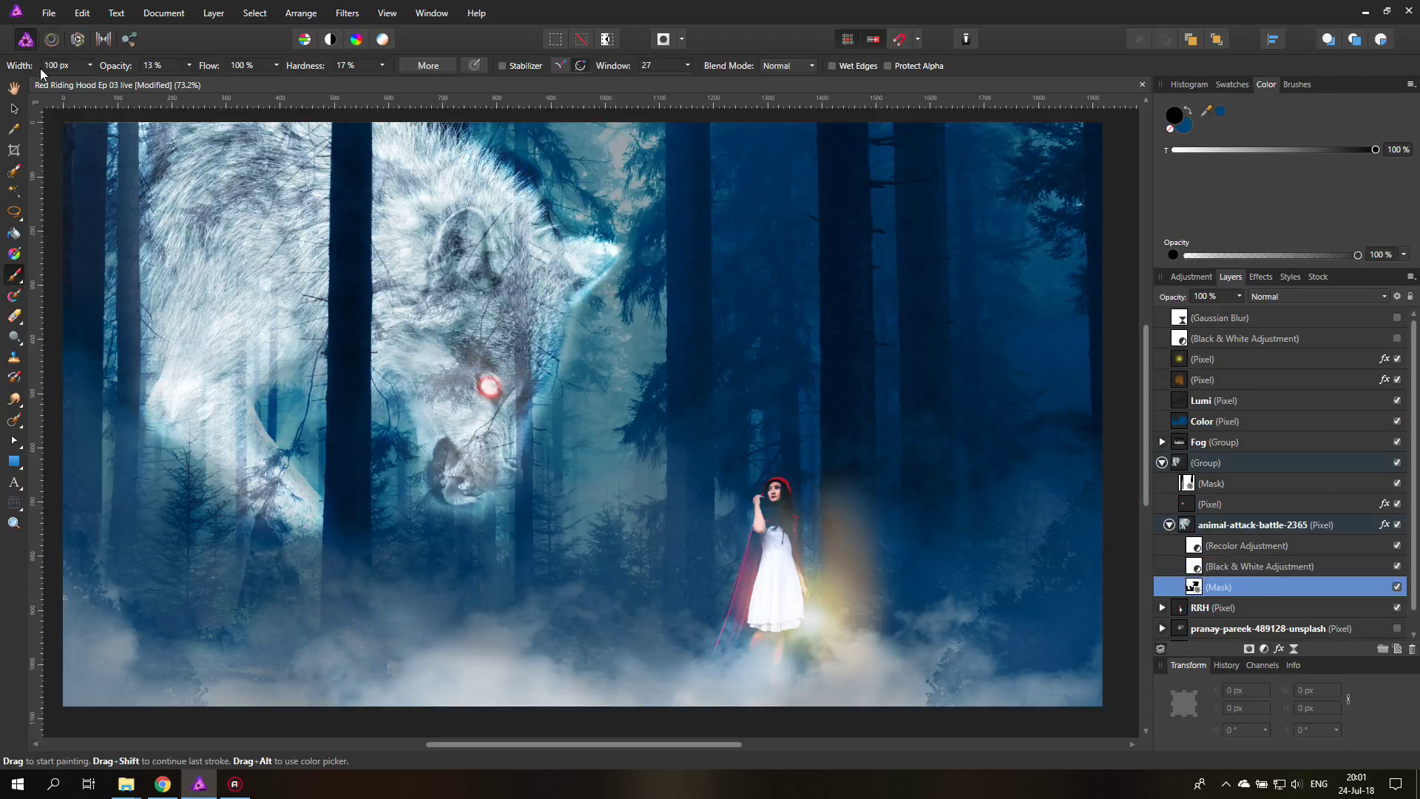
left_click(90, 65)
left_click_drag(111, 81, 123, 80)
left_click(89, 66)
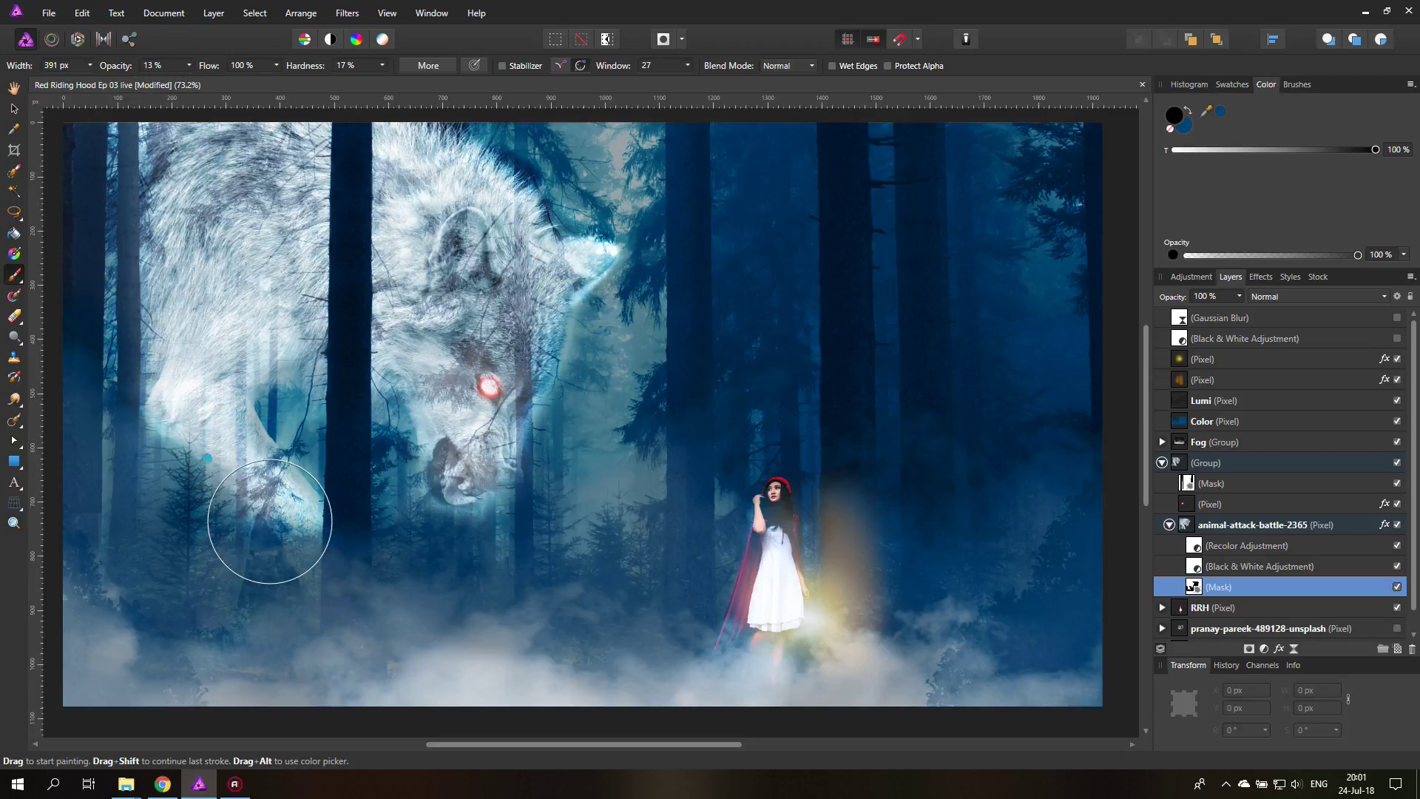
mouse_move(271, 522)
left_mouse_down()
mouse_move(233, 514)
mouse_move(287, 502)
mouse_move(295, 471)
mouse_move(300, 501)
mouse_move(277, 540)
mouse_move(242, 539)
mouse_move(292, 500)
mouse_move(468, 535)
mouse_move(564, 521)
mouse_move(305, 535)
mouse_move(286, 498)
mouse_move(271, 541)
mouse_move(317, 474)
mouse_move(230, 545)
mouse_move(310, 454)
mouse_move(303, 432)
mouse_move(280, 526)
mouse_move(107, 559)
mouse_move(308, 591)
mouse_move(347, 517)
mouse_move(187, 622)
mouse_move(358, 592)
mouse_move(390, 567)
mouse_move(155, 615)
mouse_move(149, 587)
mouse_move(206, 581)
mouse_move(397, 592)
mouse_move(566, 645)
mouse_move(494, 621)
mouse_move(348, 513)
mouse_move(328, 474)
mouse_move(183, 398)
mouse_move(326, 537)
mouse_move(331, 465)
mouse_move(240, 225)
left_mouse_up()
mouse_move(248, 364)
left_mouse_down()
mouse_move(215, 517)
mouse_move(137, 222)
mouse_move(152, 434)
mouse_move(77, 405)
mouse_move(301, 448)
mouse_move(217, 320)
mouse_move(154, 465)
mouse_move(249, 436)
left_mouse_up()
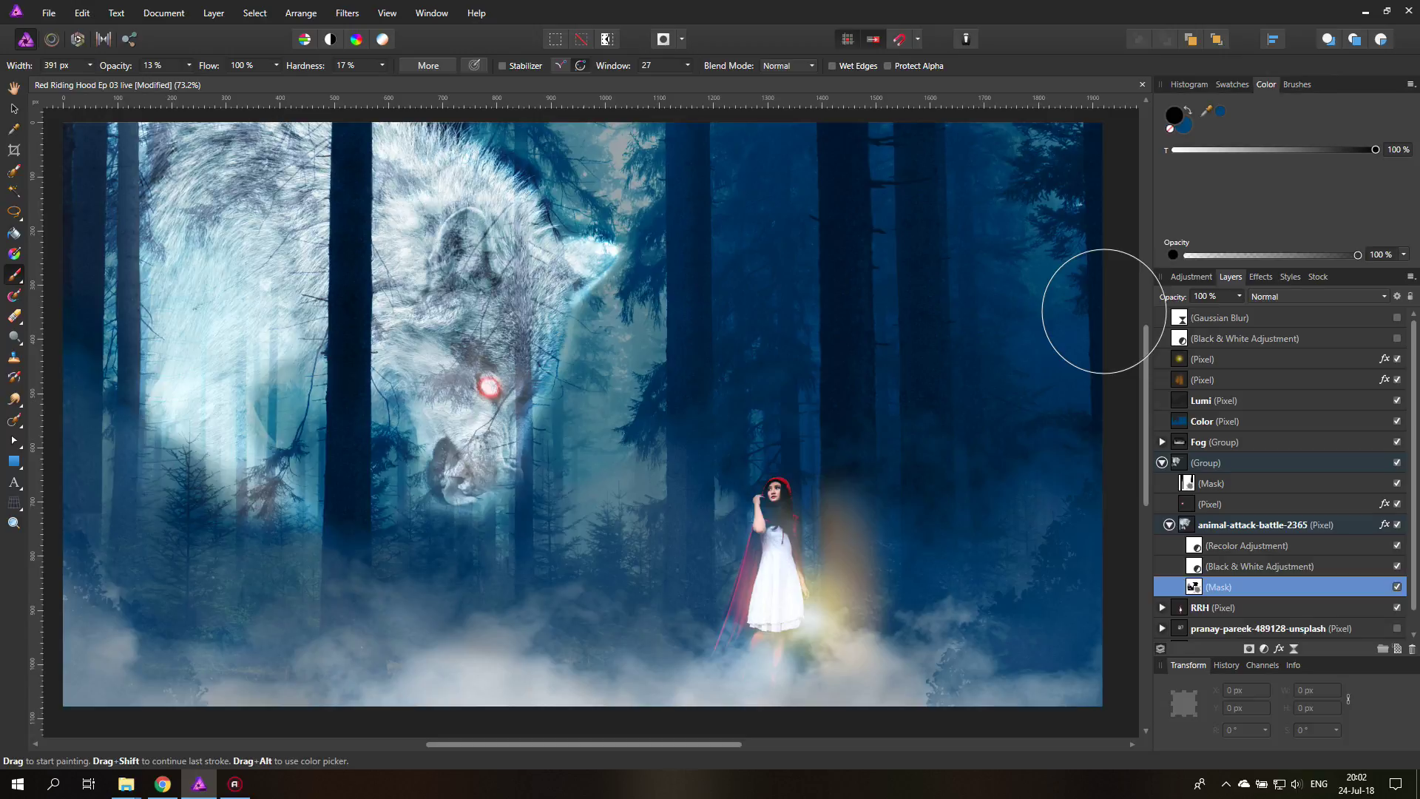
left_click(14, 109)
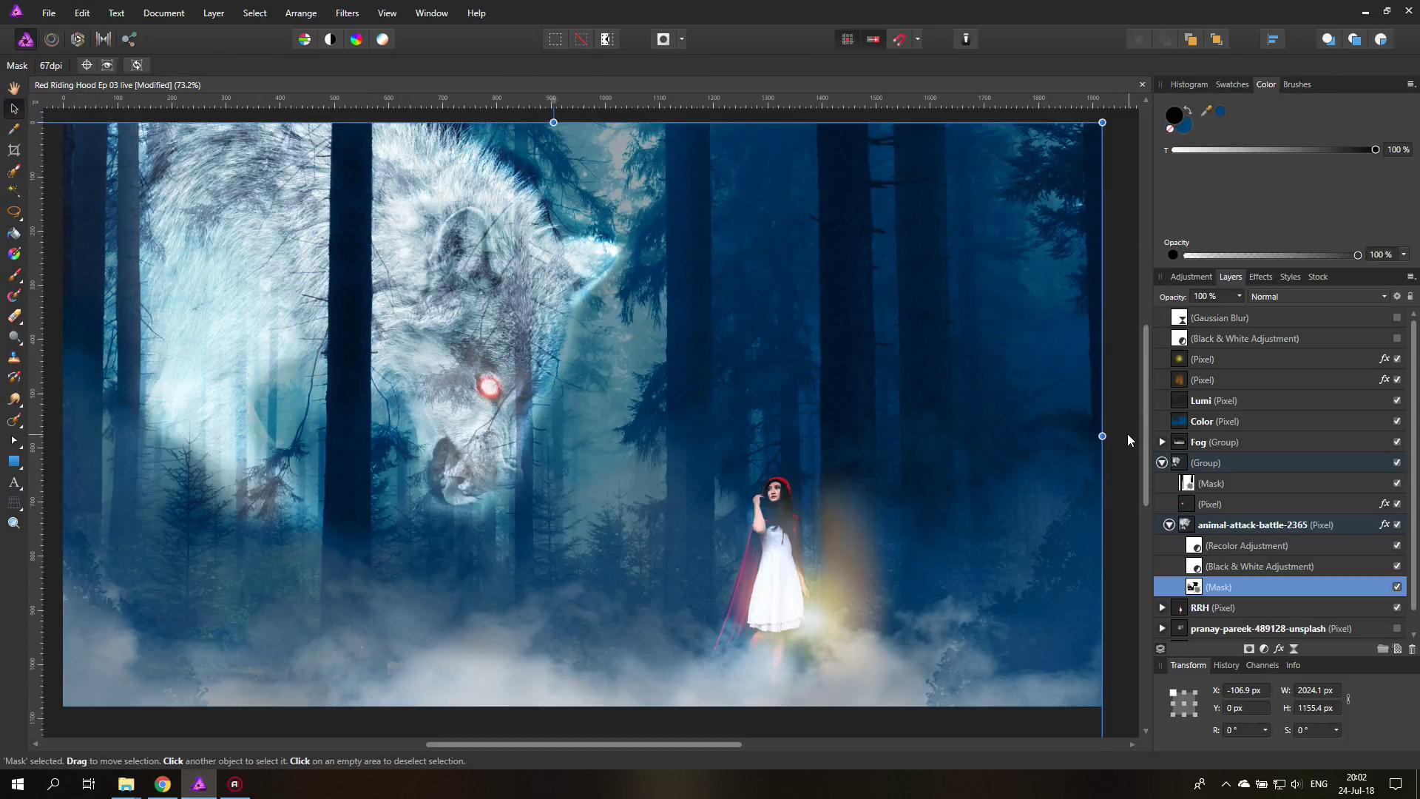
left_click(1127, 436)
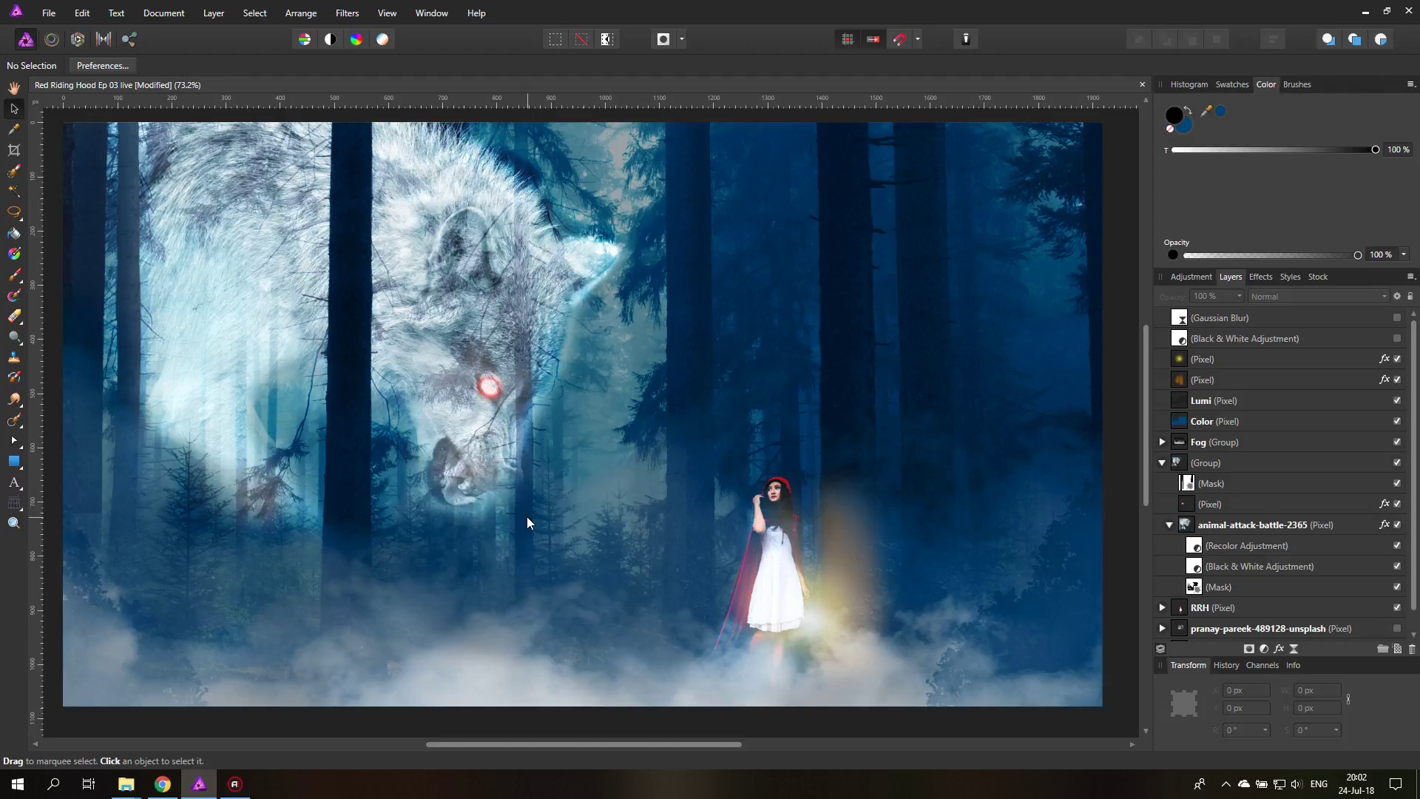
scroll(627, 559, "up", 1)
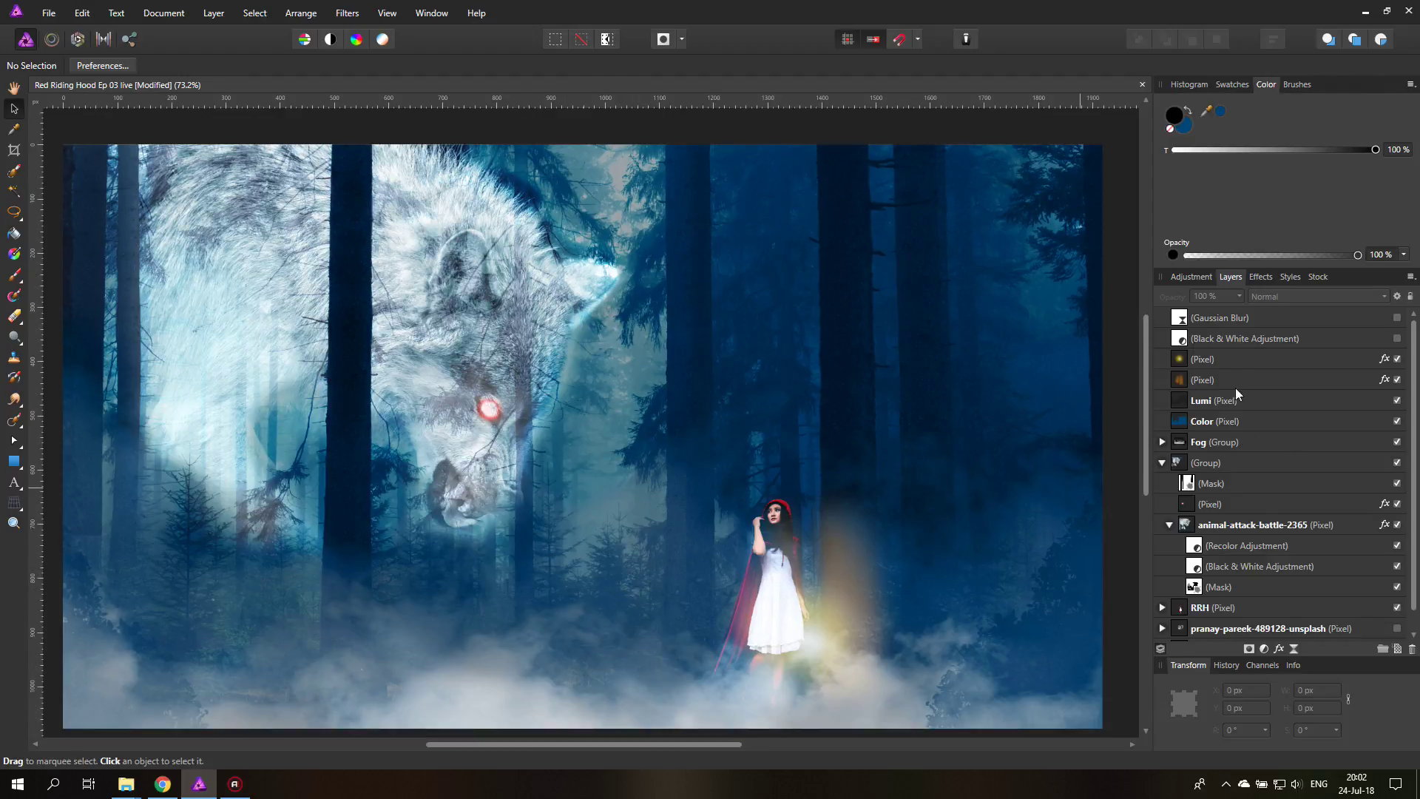
Add a new pixel layer above the glow layer and pick a speckled Texture brush.
left_click(1224, 360)
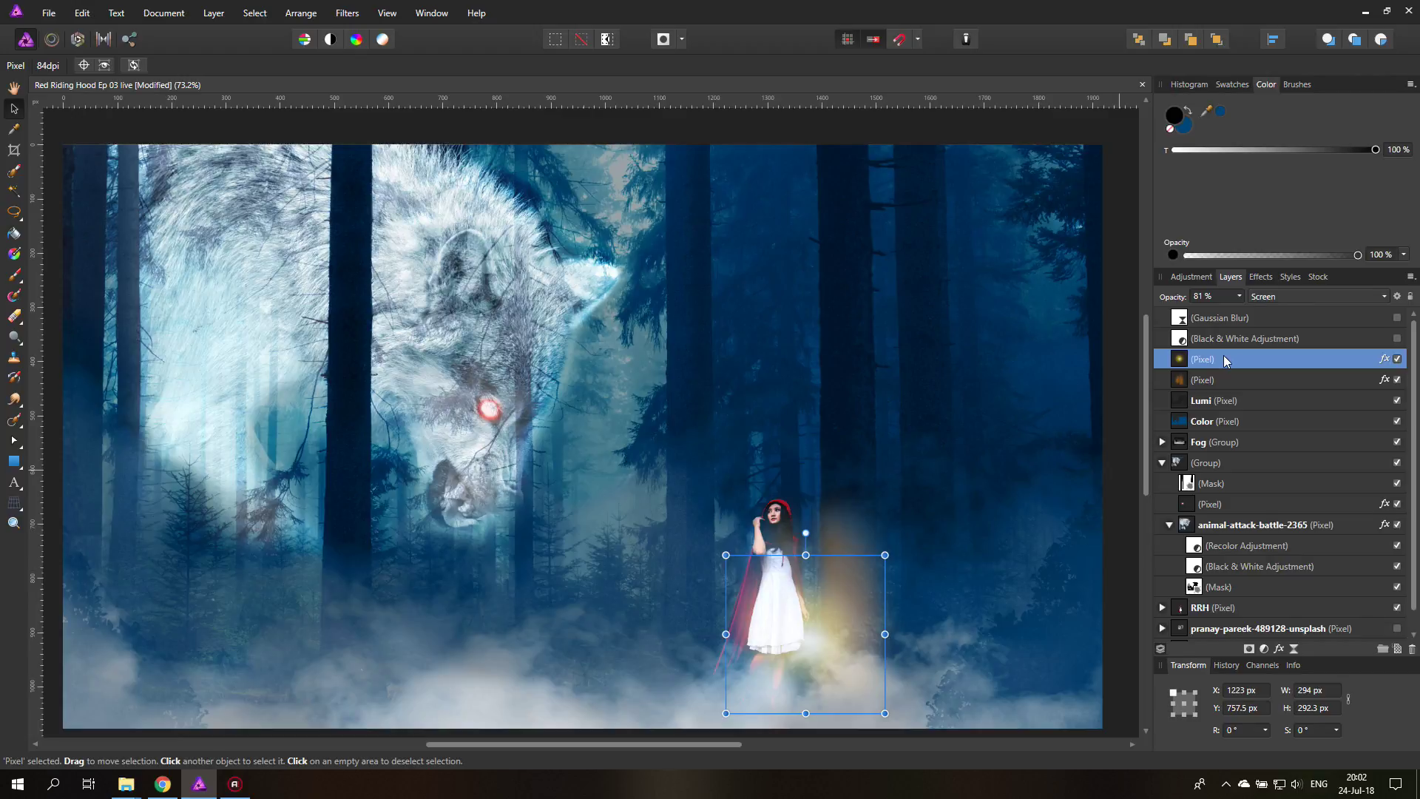
left_click(1396, 648)
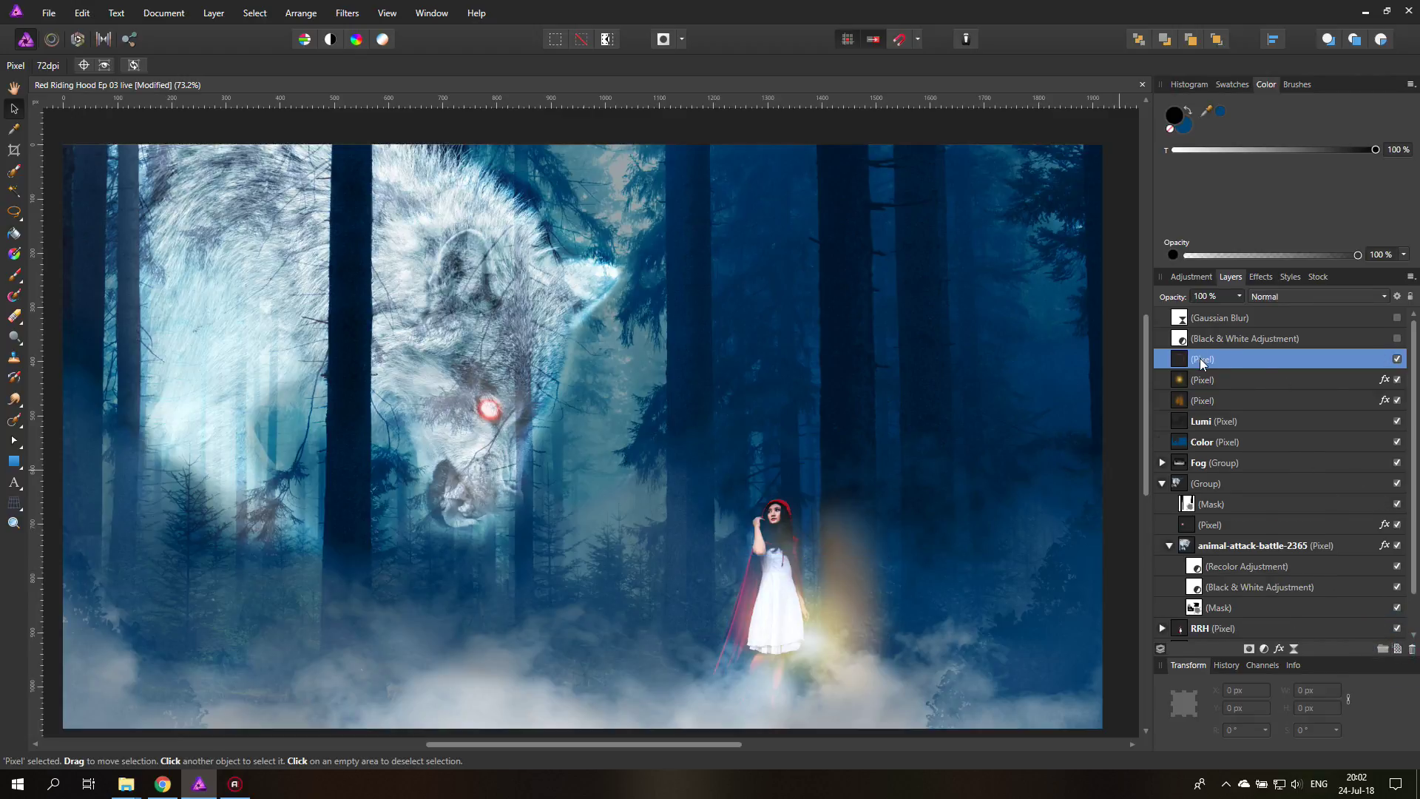
left_click(1303, 86)
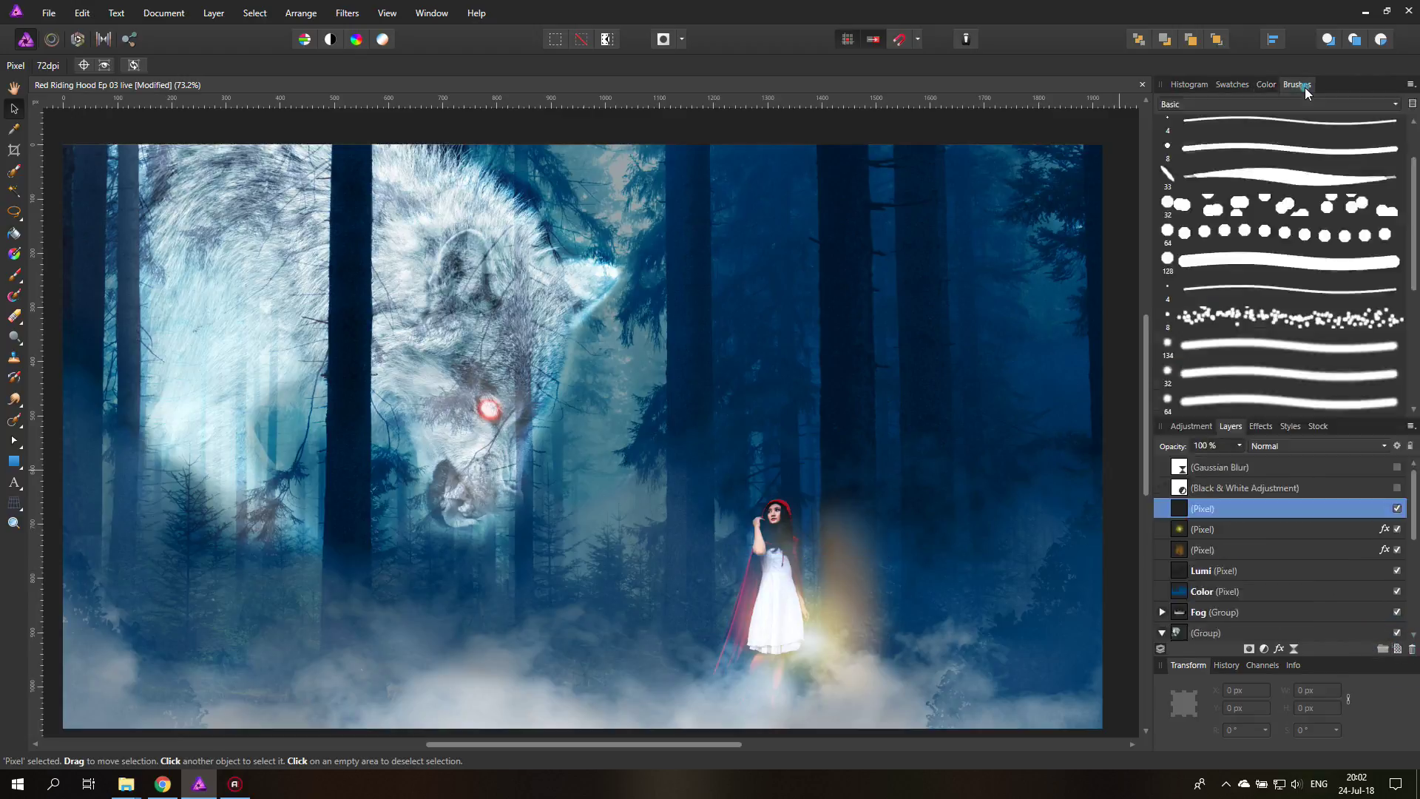
left_click(1224, 104)
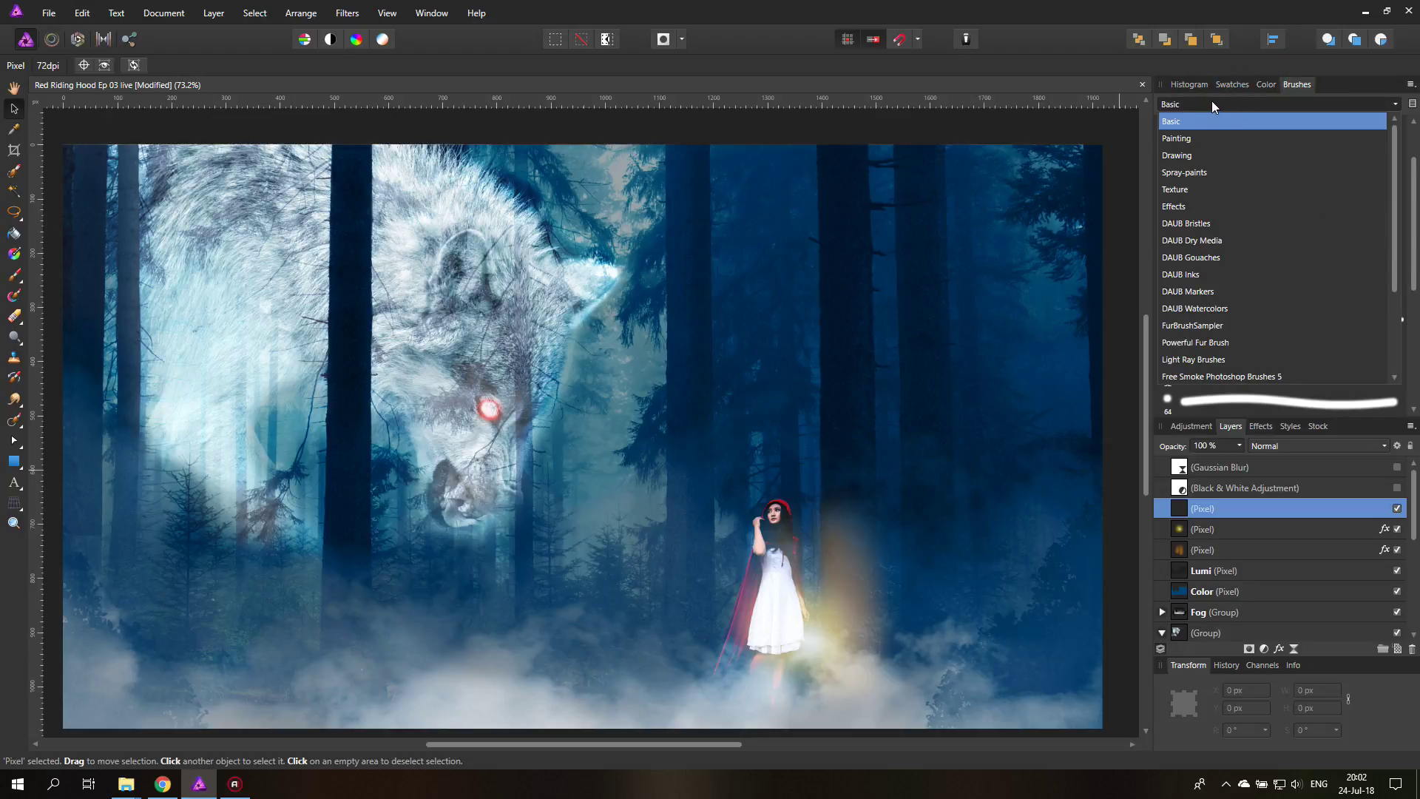
left_click(1185, 191)
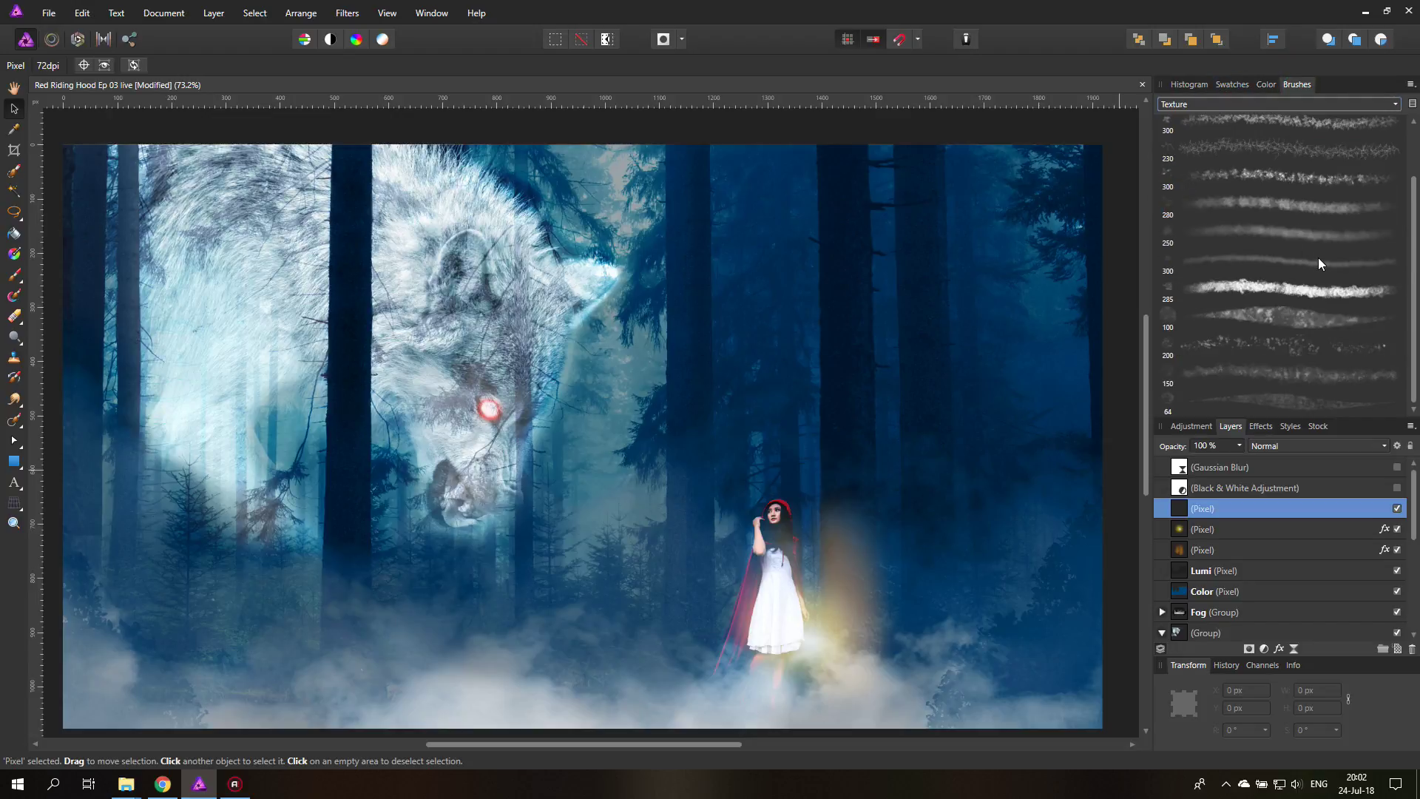
left_click(1279, 346)
Set the painting colour to white and undo a trial sparkle stroke.
left_click(1264, 84)
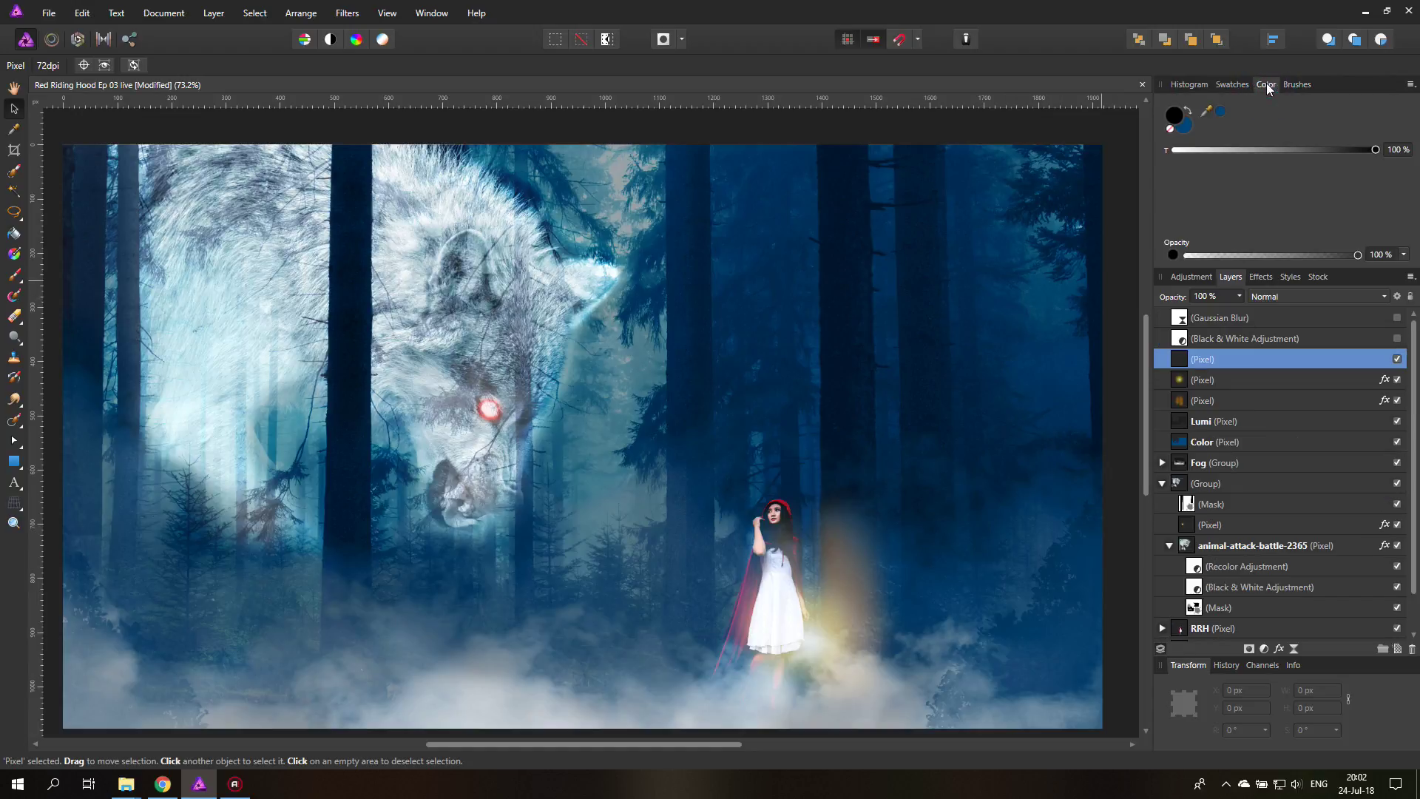
double_click(1174, 116)
left_click_drag(748, 311, 604, 220)
left_click(911, 215)
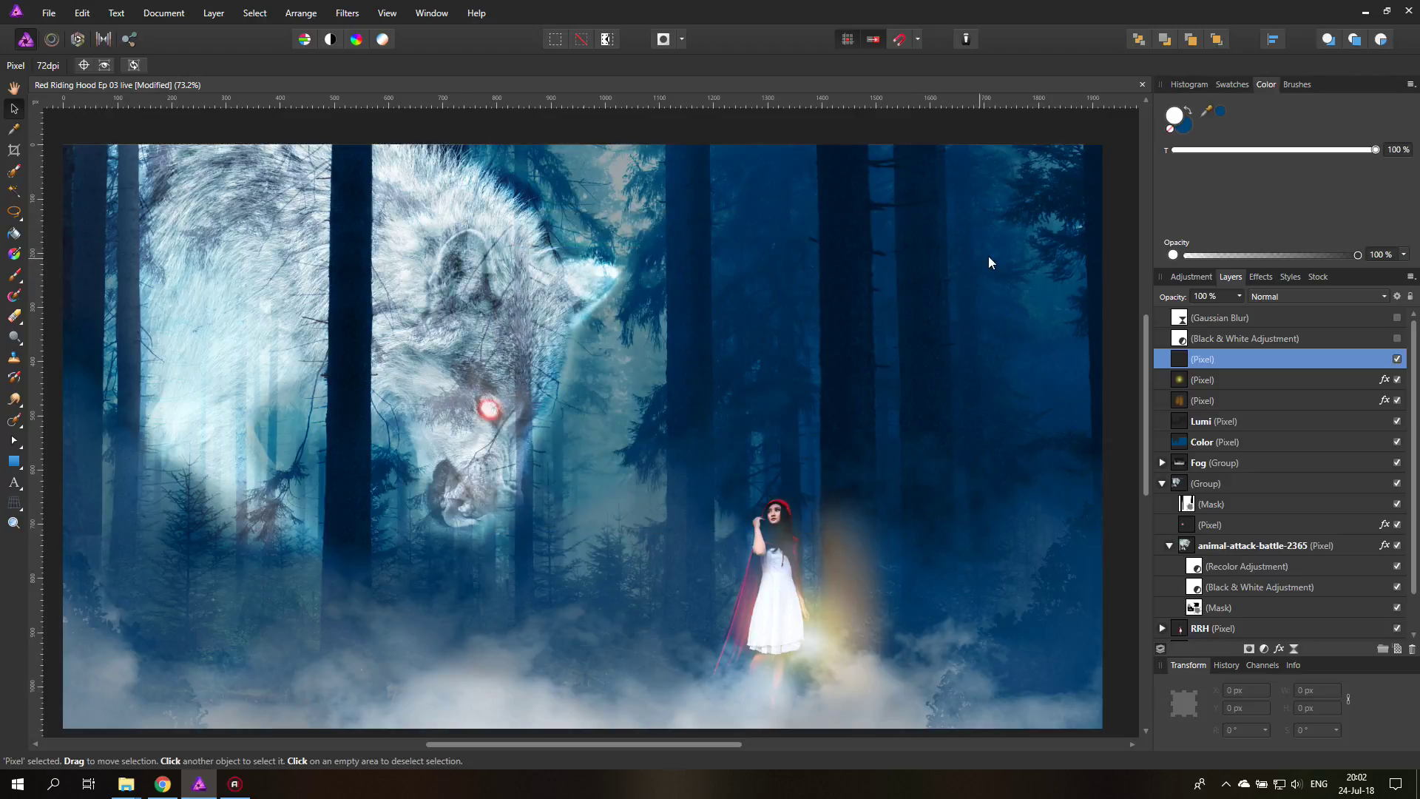
left_click(13, 274)
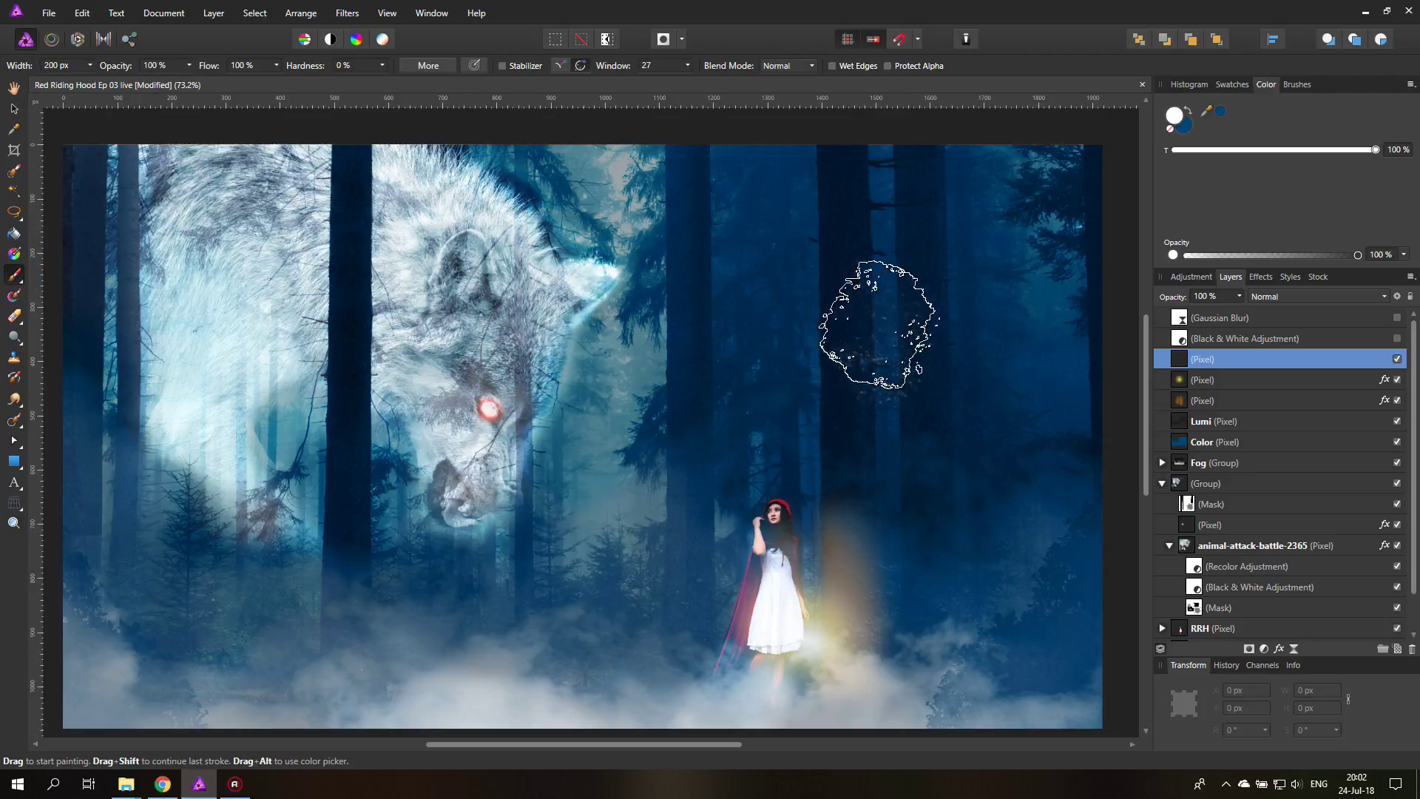
left_click_drag(1058, 291, 813, 354)
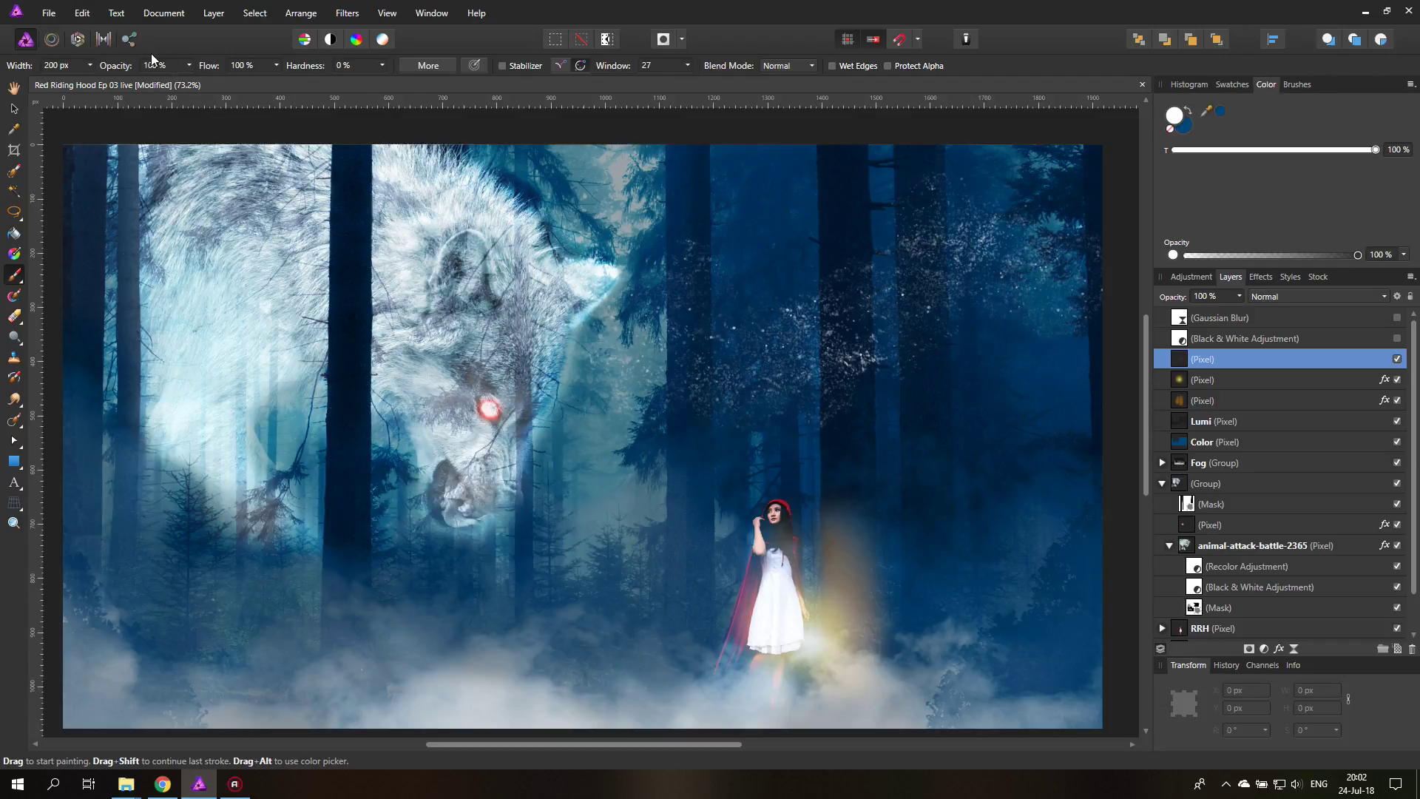
key("ctrl+z")
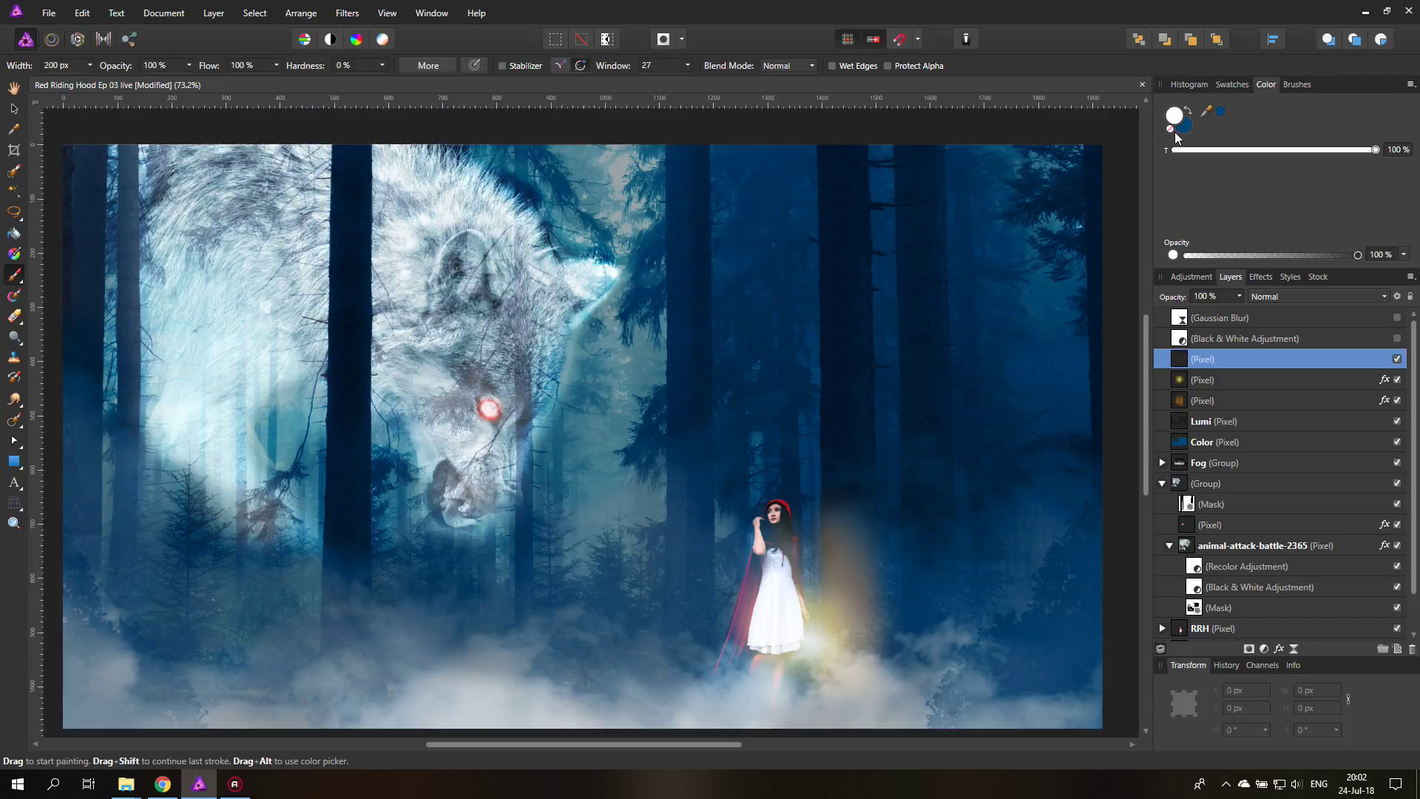
Set the painting colour to light cyan 7AF5ED.
double_click(1175, 117)
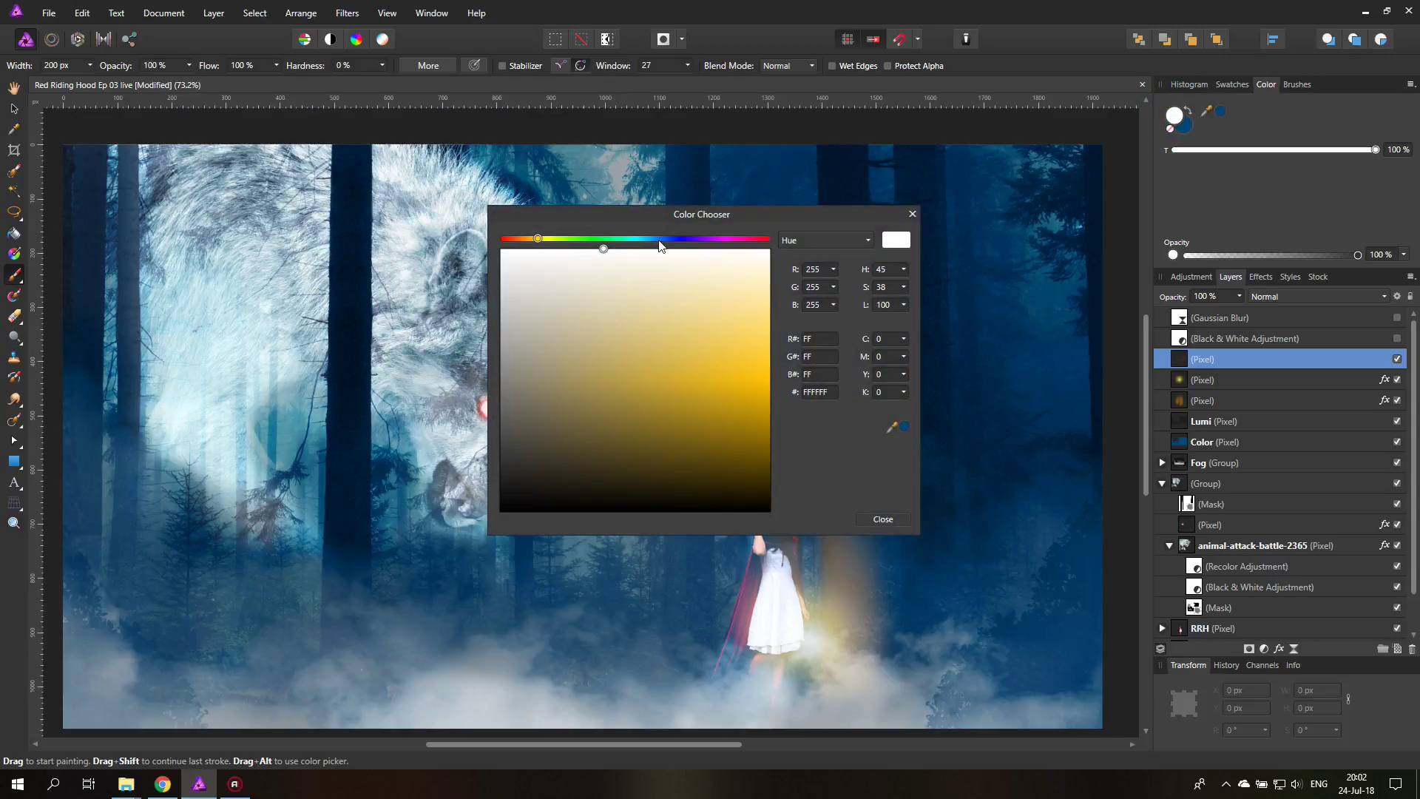
left_click(632, 238)
left_click(732, 322)
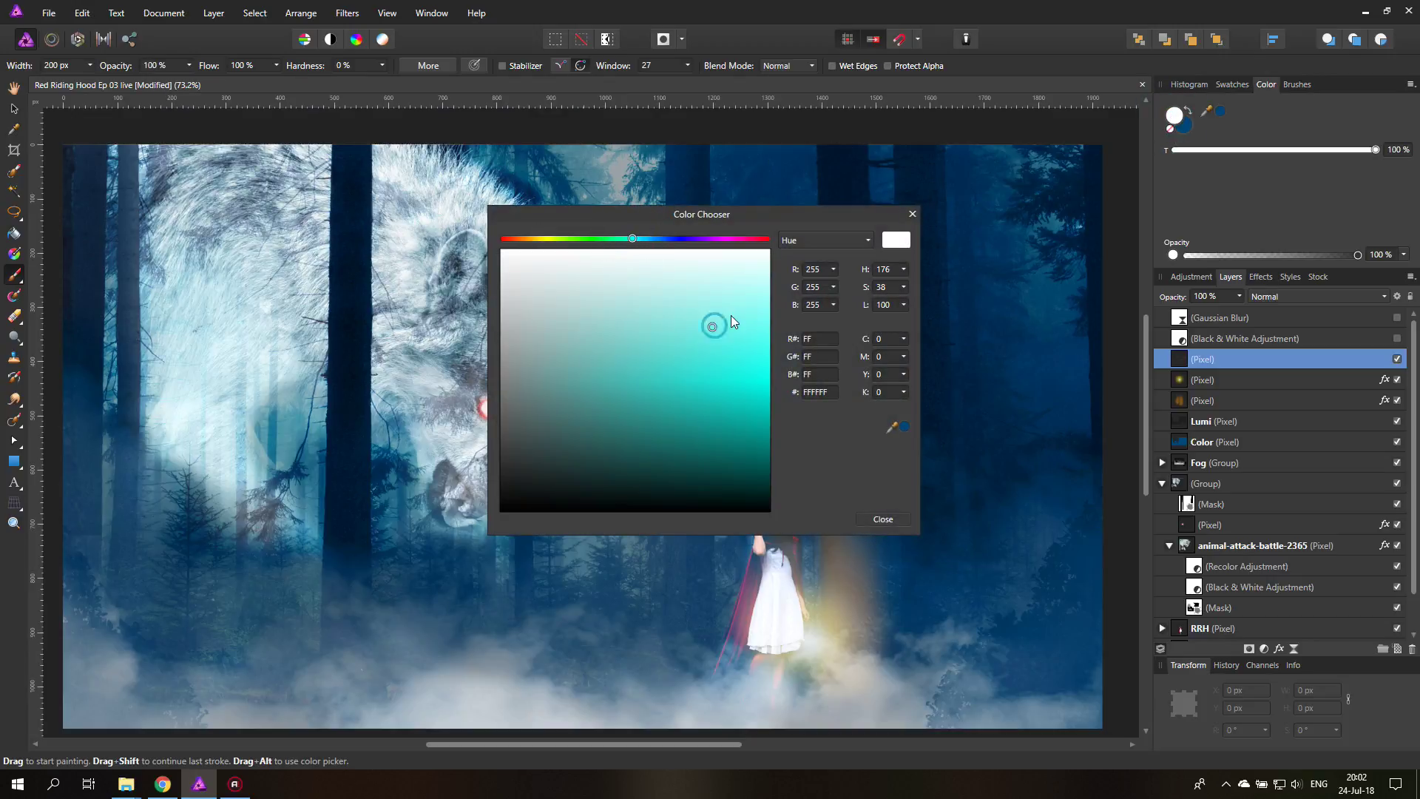
left_click(912, 214)
Narrow the brush to 134 px and paint sparkles over the trees right of the wolf.
left_click(89, 65)
left_click_drag(84, 77, 86, 82)
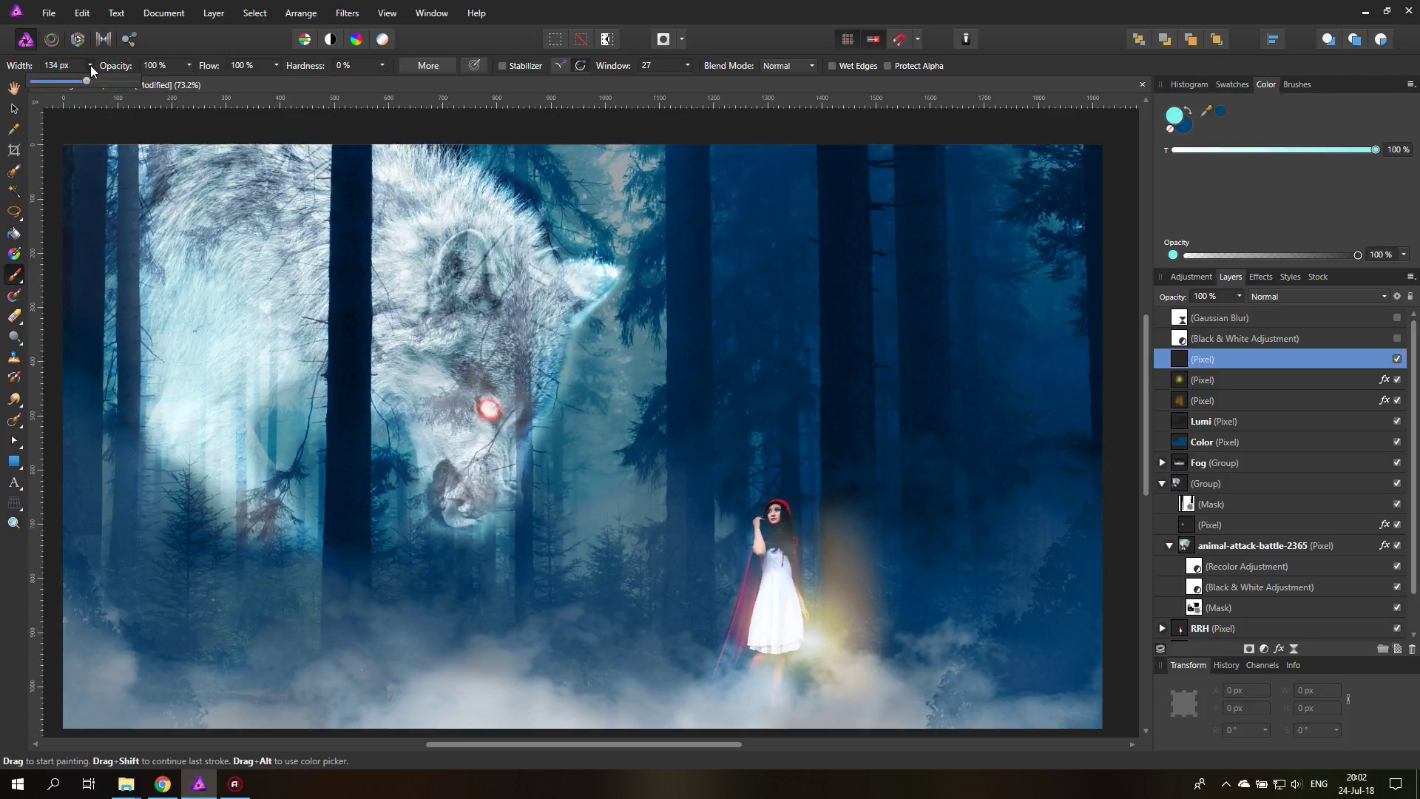
left_click_drag(850, 286, 1007, 318)
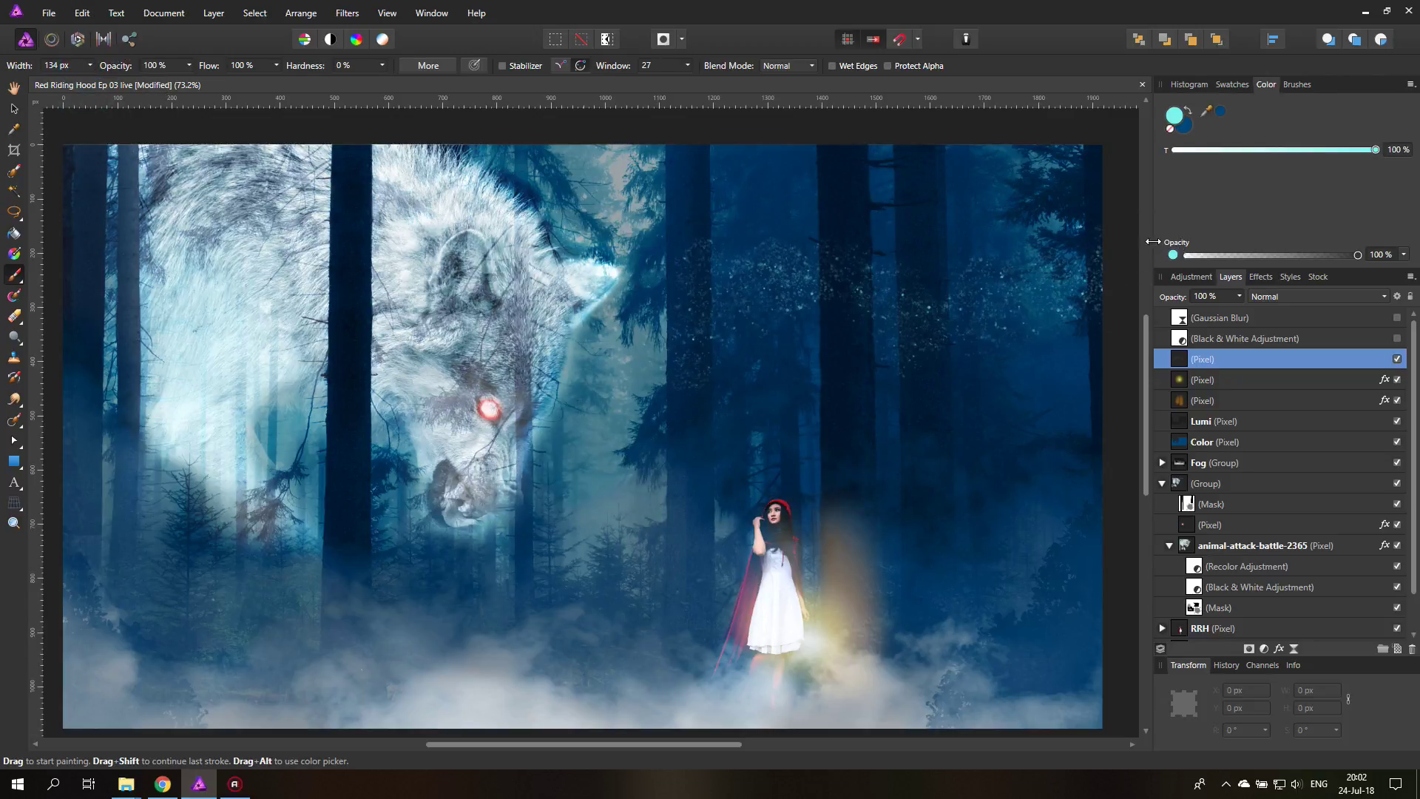
Turn on a cyan Outer Glow for the sparkle layer with radius around 12.7 px.
left_click(1260, 277)
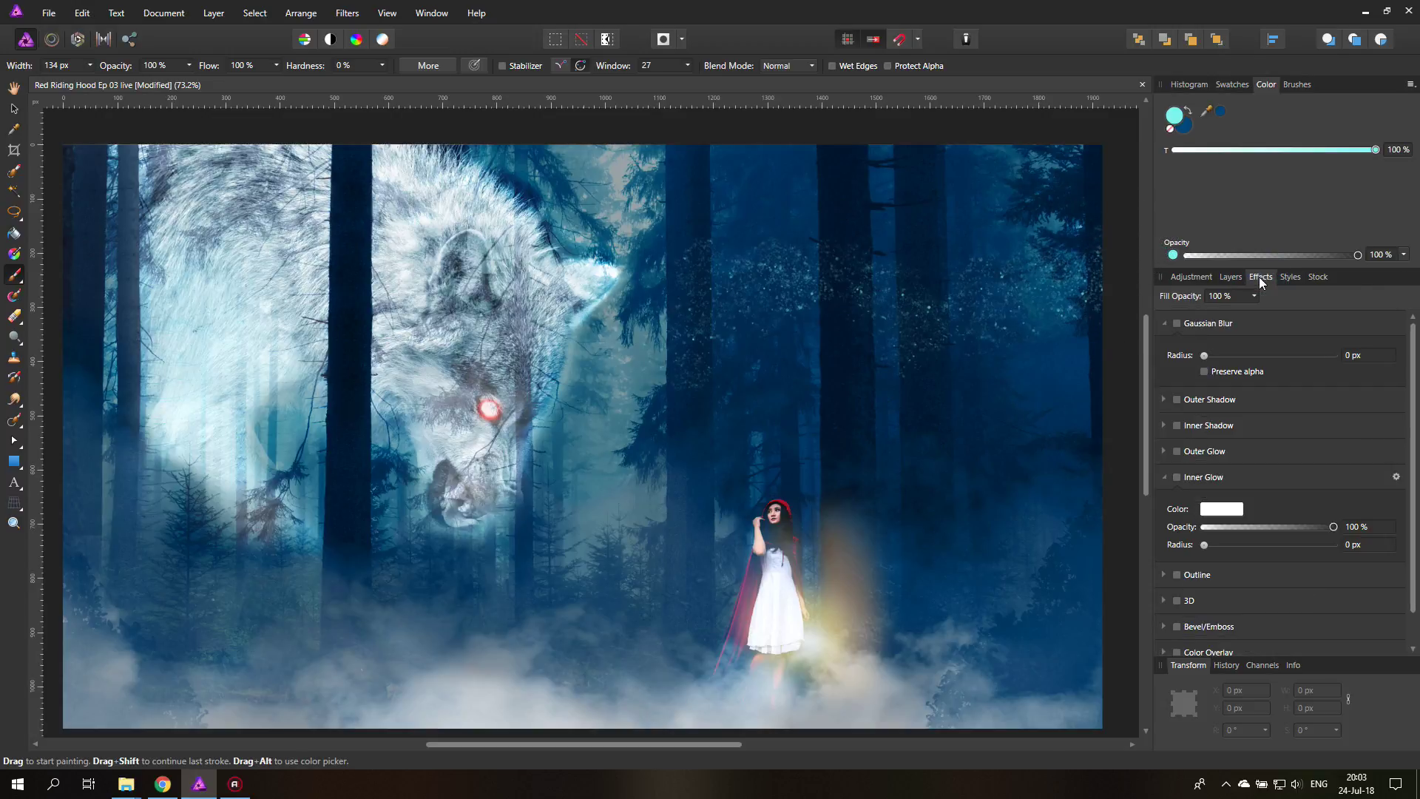
left_click(1177, 452)
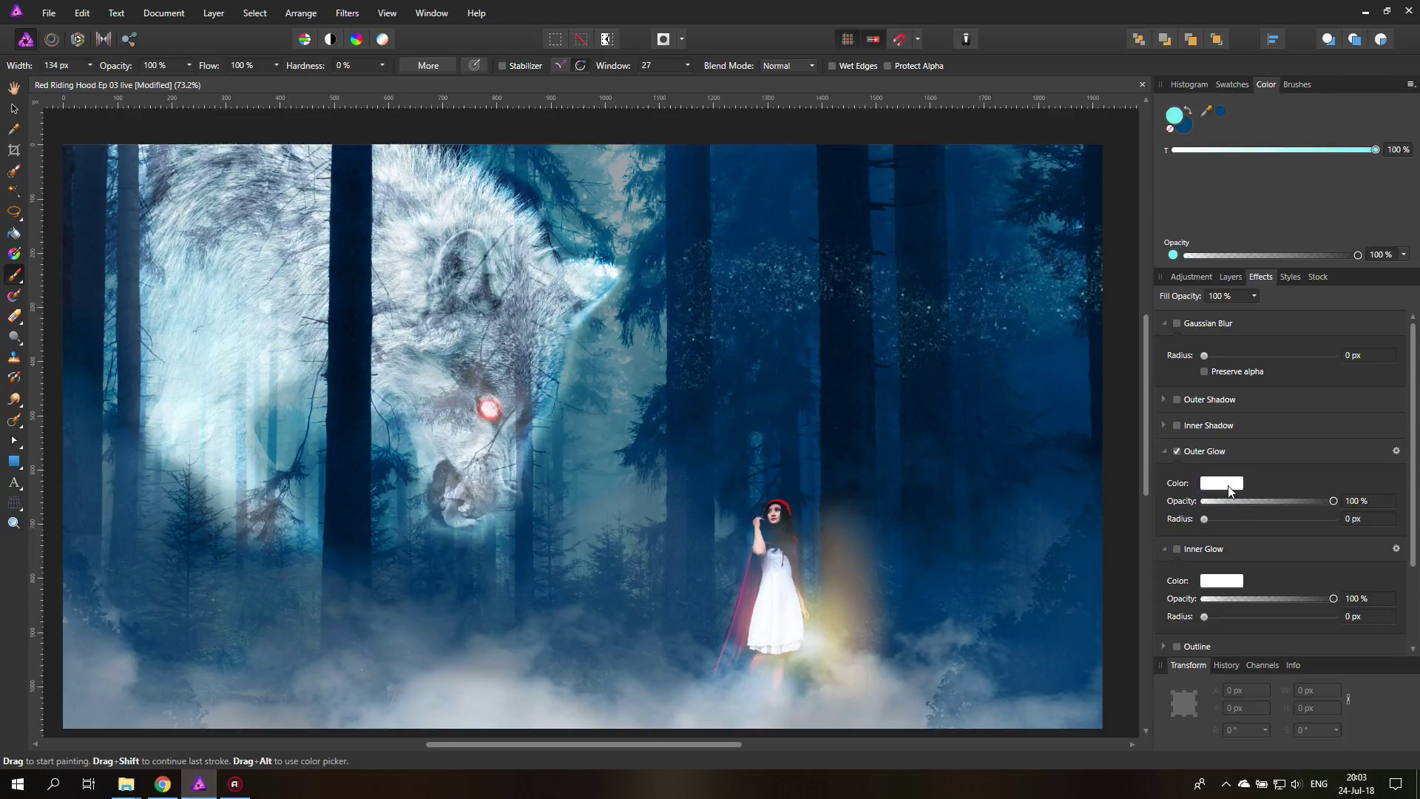
left_click(1233, 486)
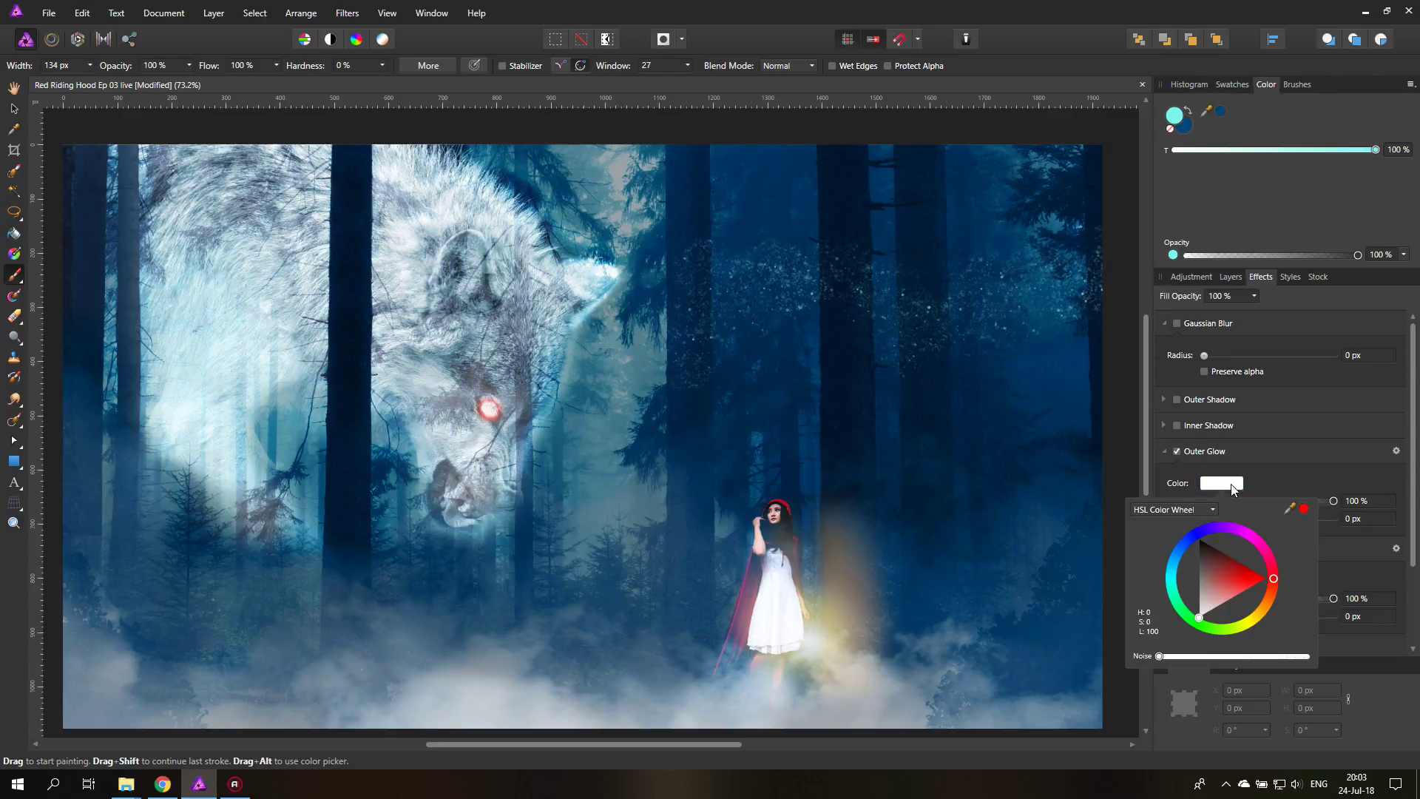
left_click(1173, 572)
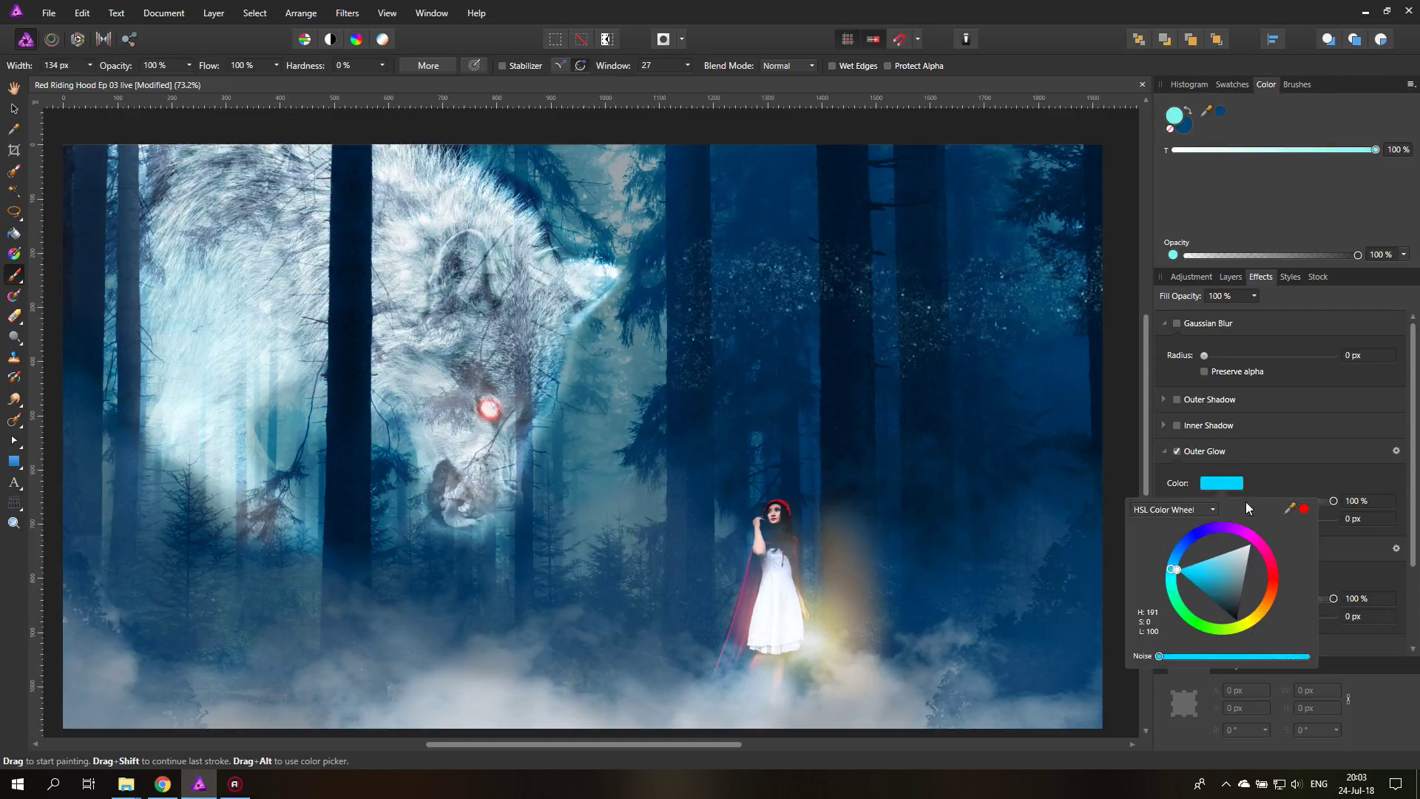
left_click_drag(1203, 520, 1231, 520)
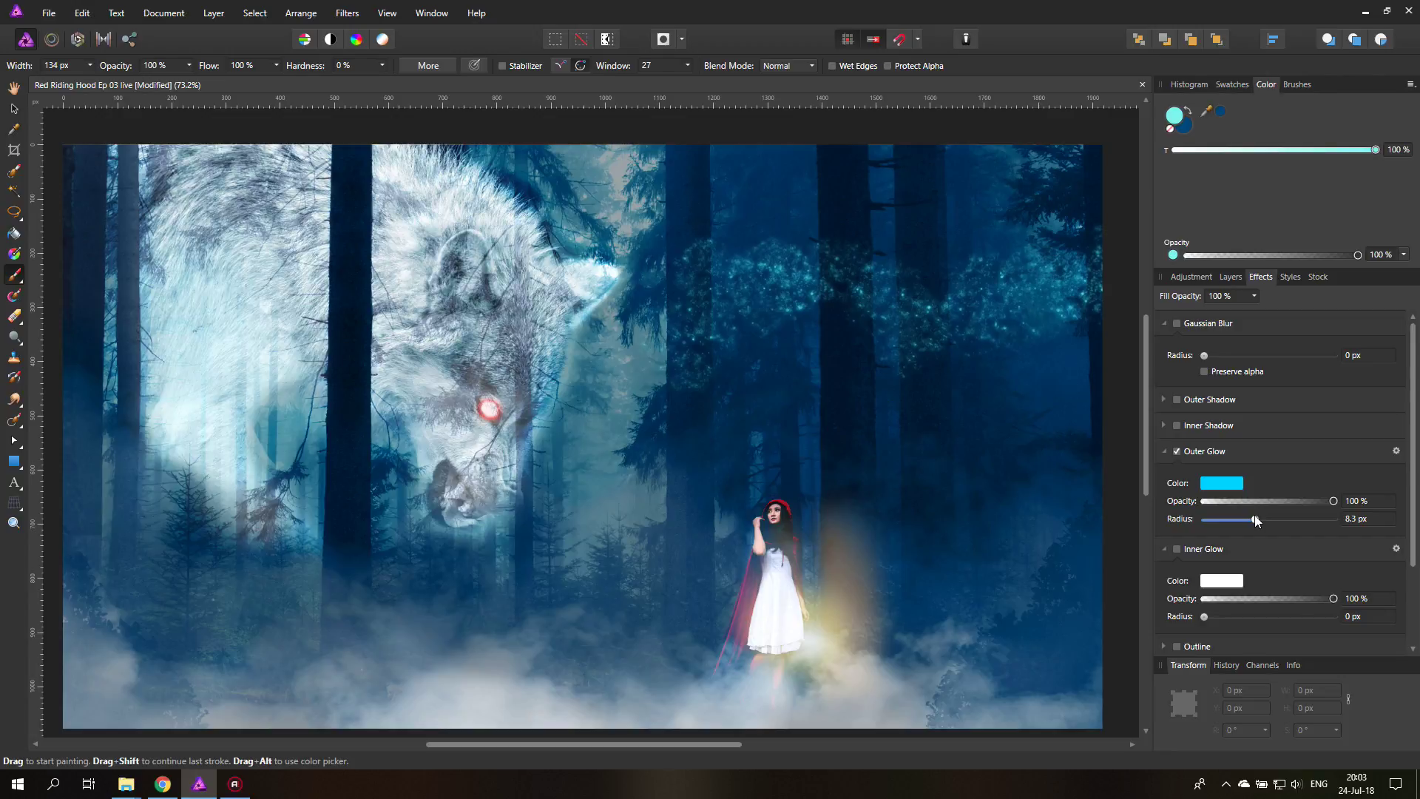
left_click_drag(1254, 519, 1232, 519)
left_click_drag(1240, 519, 1263, 519)
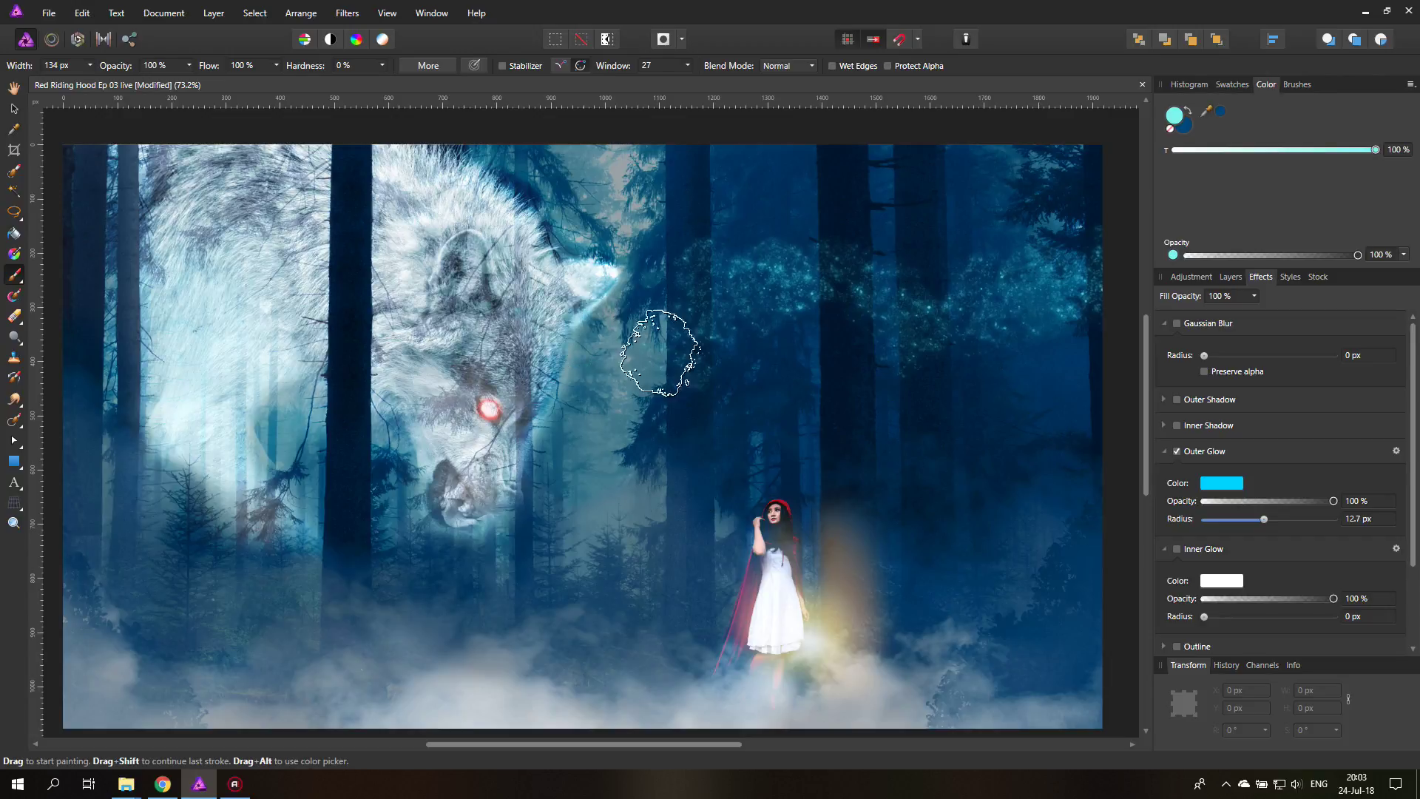
Clear all existing sparkle pixels from the sparkle layer.
key("ctrl+a")
key("Delete")
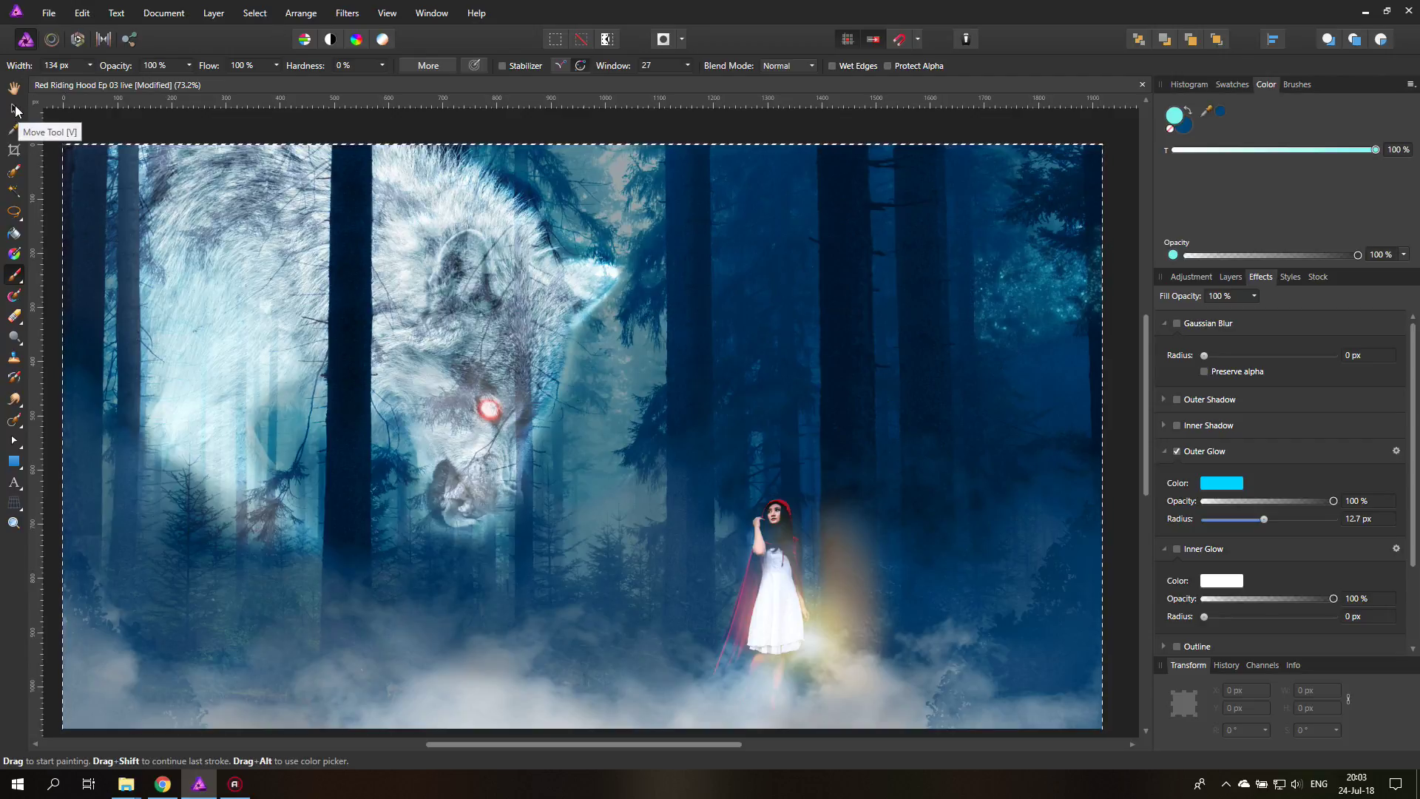
key("ctrl+d")
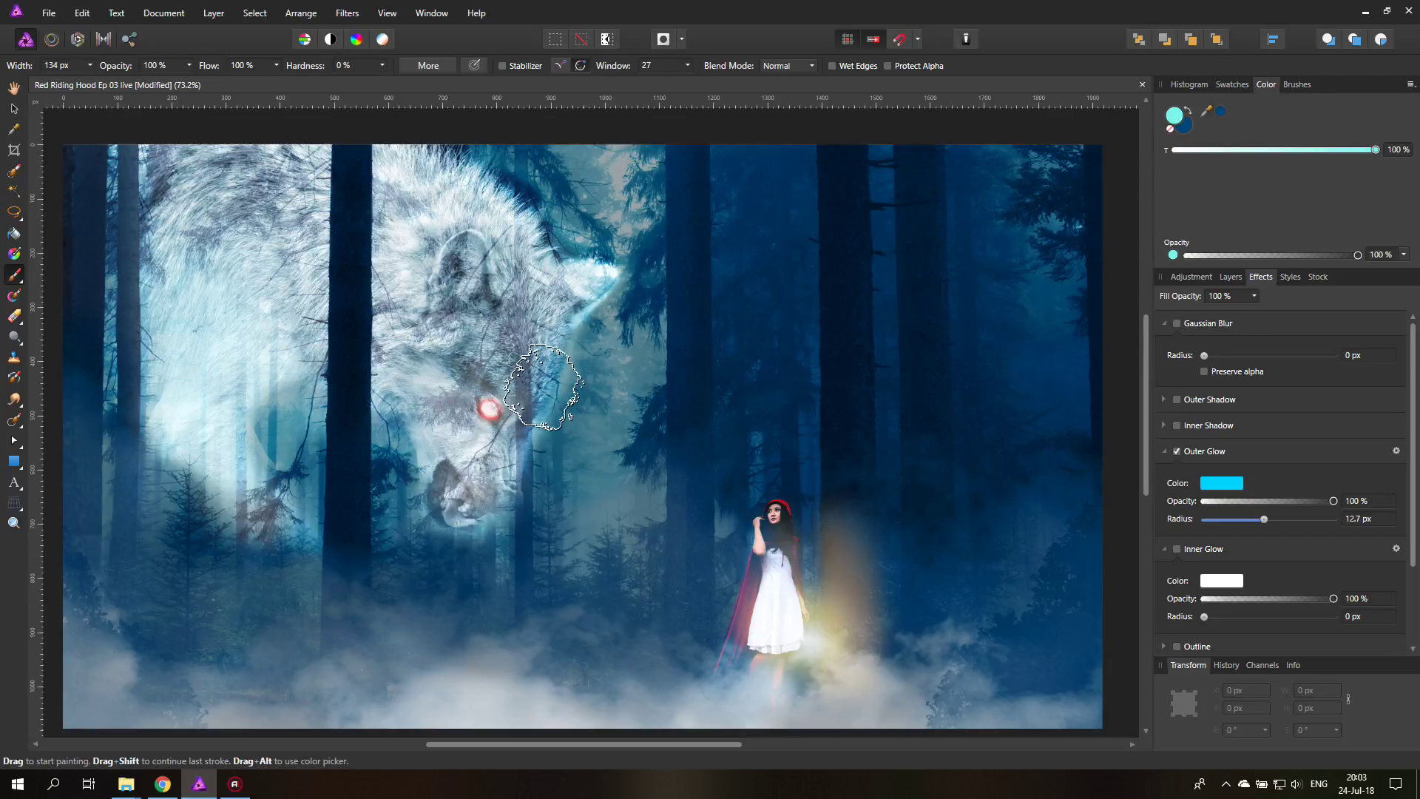
Try several sparkle strokes from the right-hand trees toward the centre, undoing each.
left_click_drag(739, 358, 895, 347)
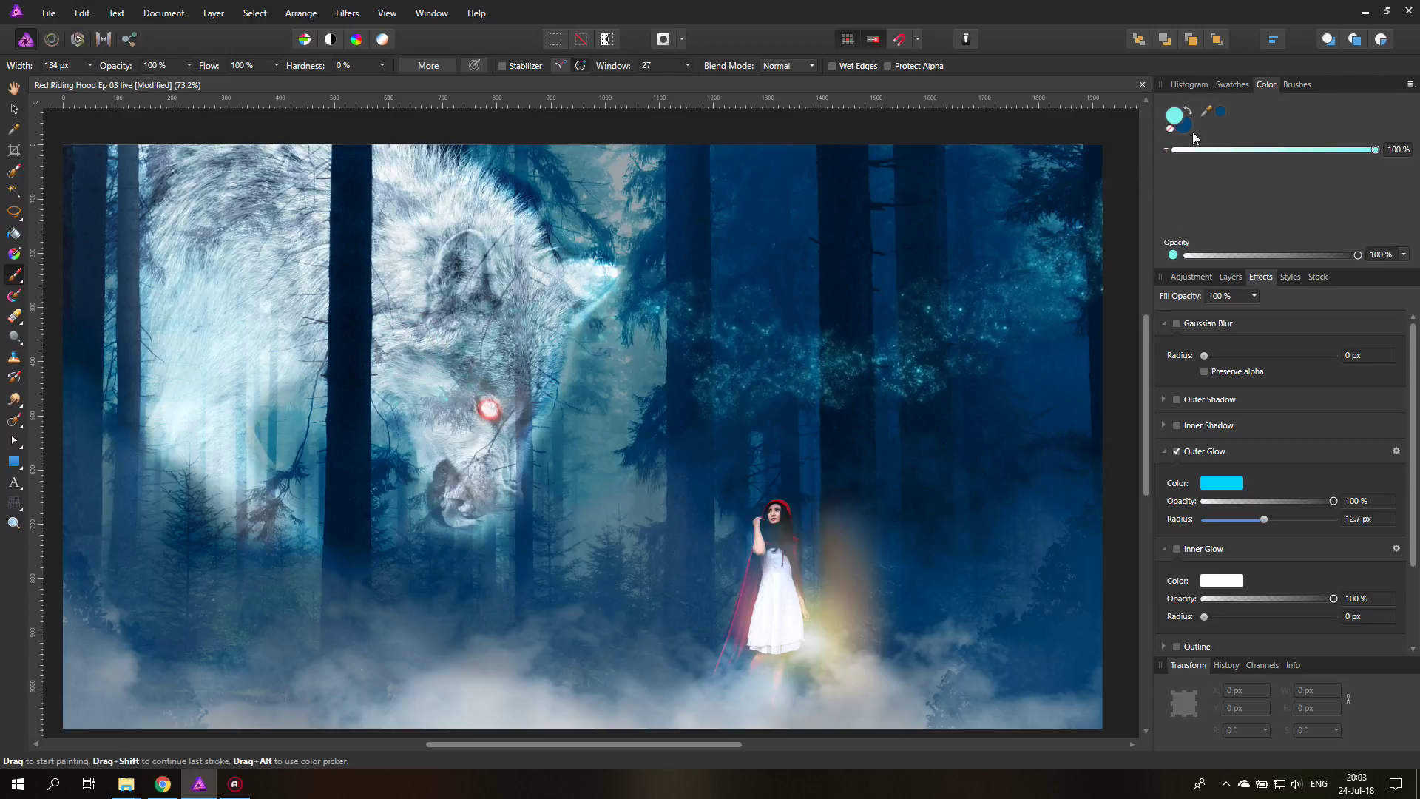
key("ctrl+z")
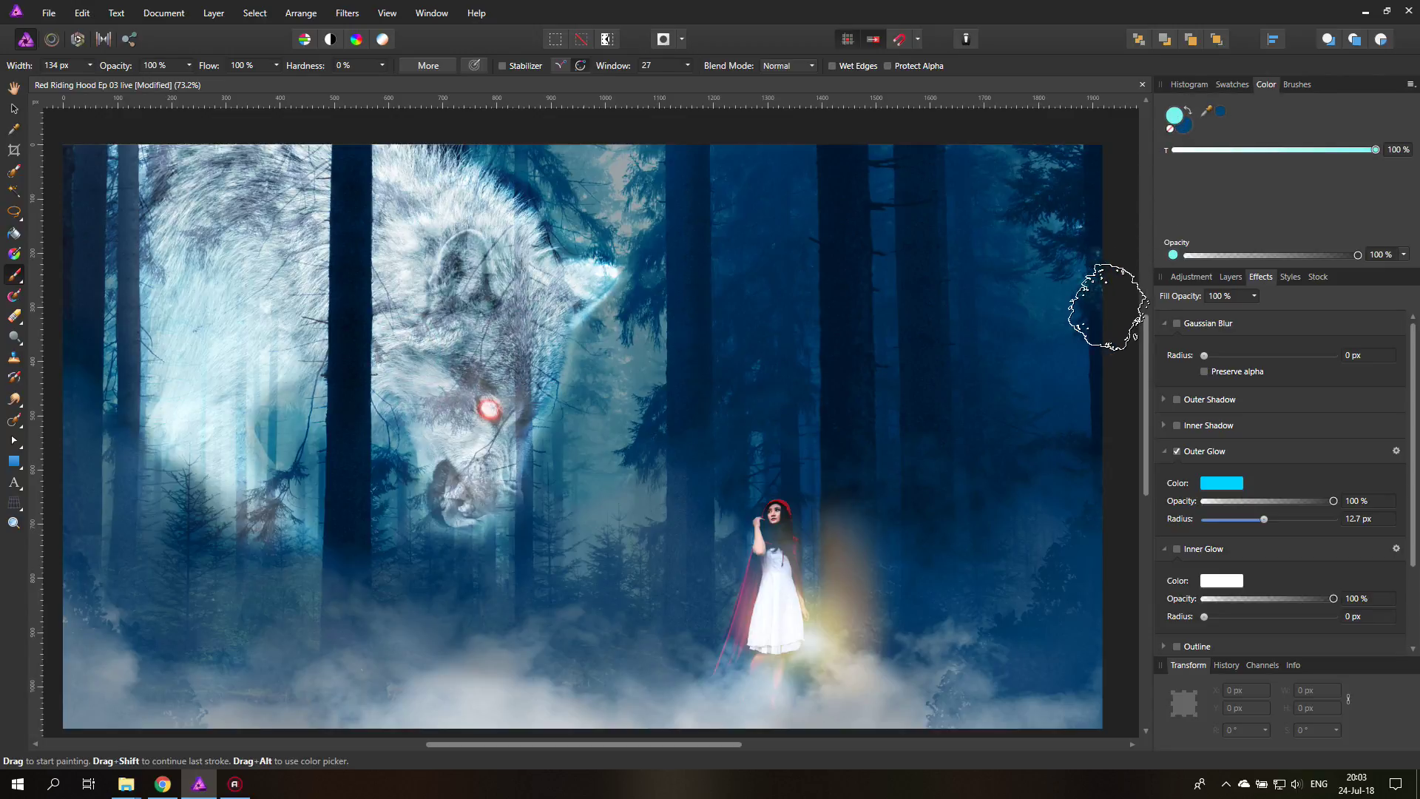
mouse_move(1107, 306)
left_mouse_down()
mouse_move(993, 238)
mouse_move(739, 363)
mouse_move(651, 370)
left_mouse_up()
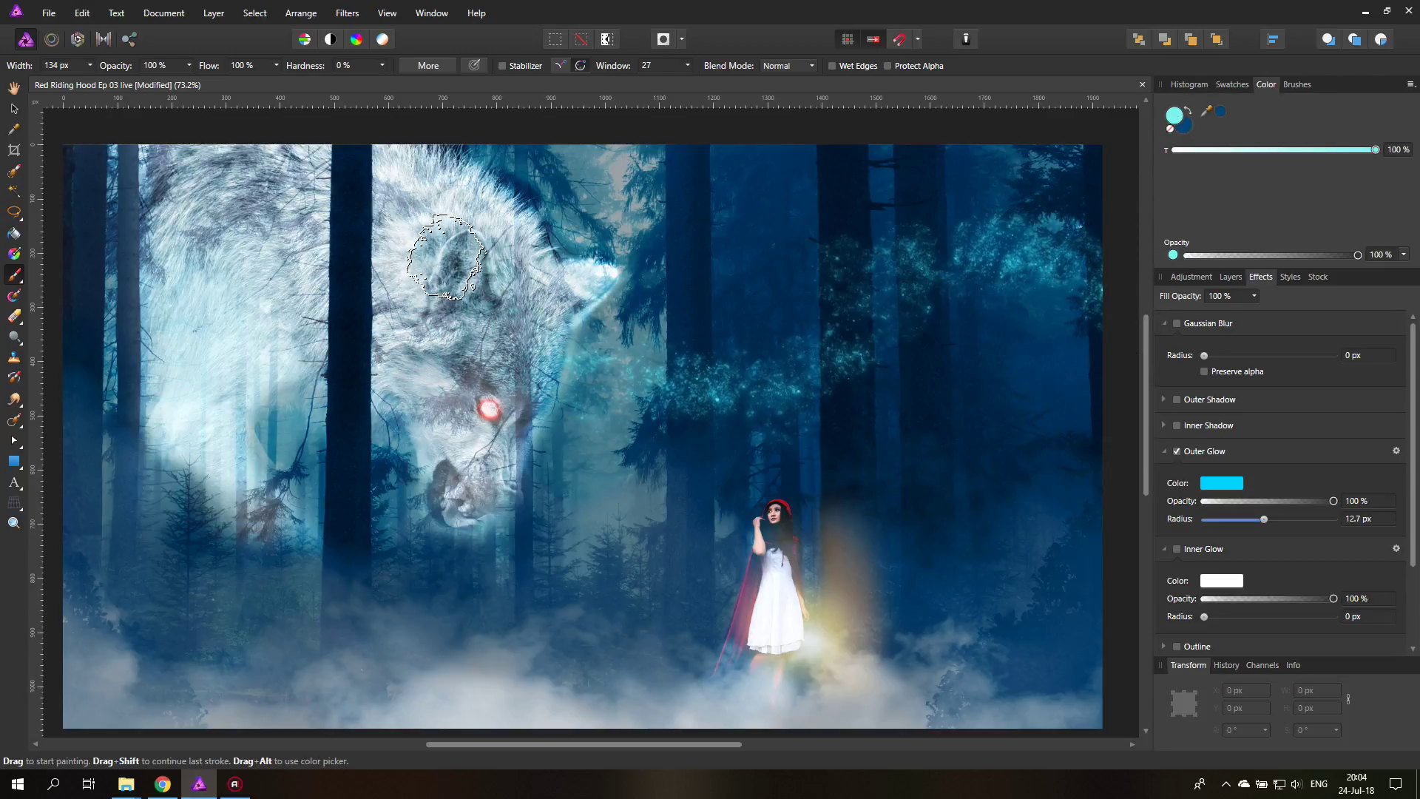
key("ctrl+z")
mouse_move(1116, 258)
left_mouse_down()
mouse_move(1033, 246)
mouse_move(736, 428)
mouse_move(532, 399)
left_mouse_up()
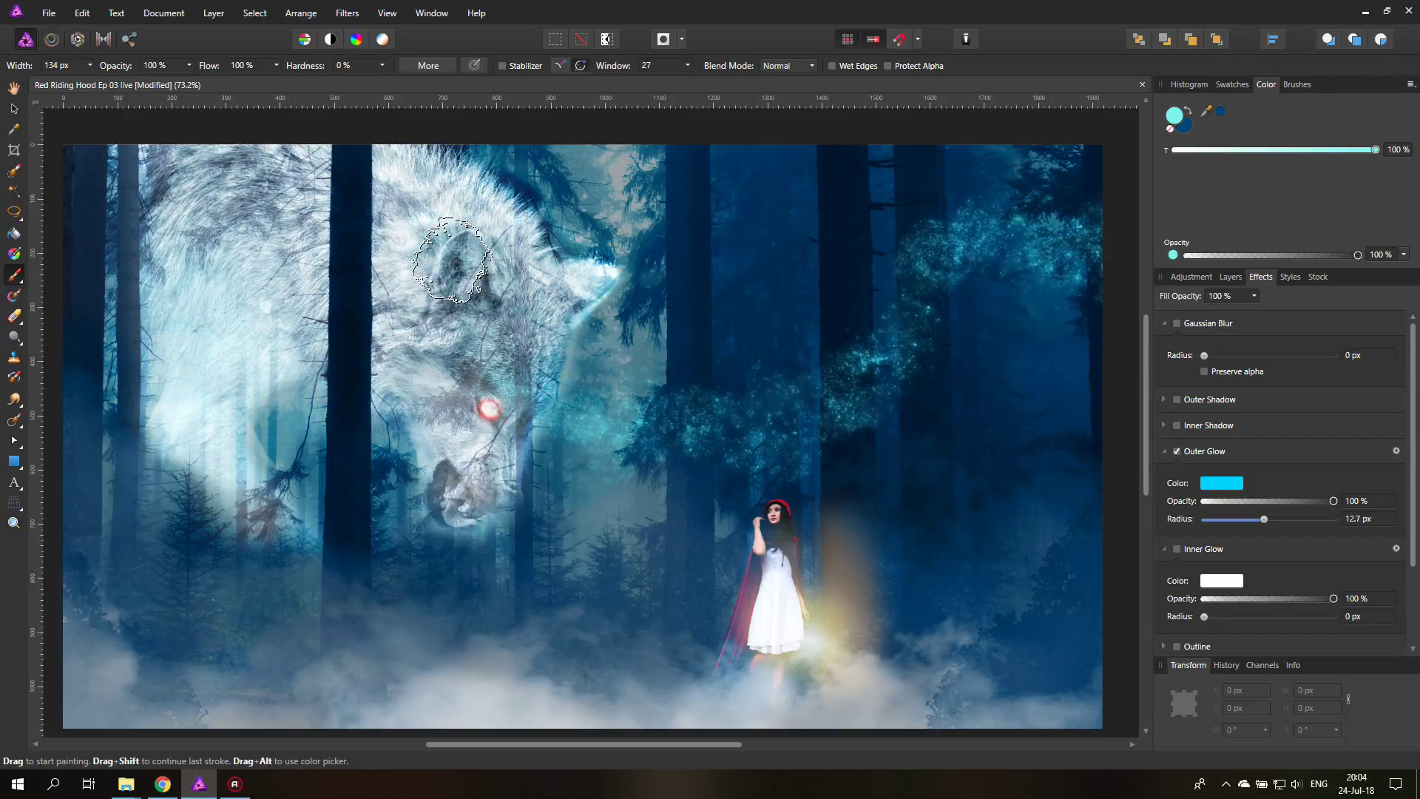
key("ctrl+z")
scroll(1130, 283, "up", 5)
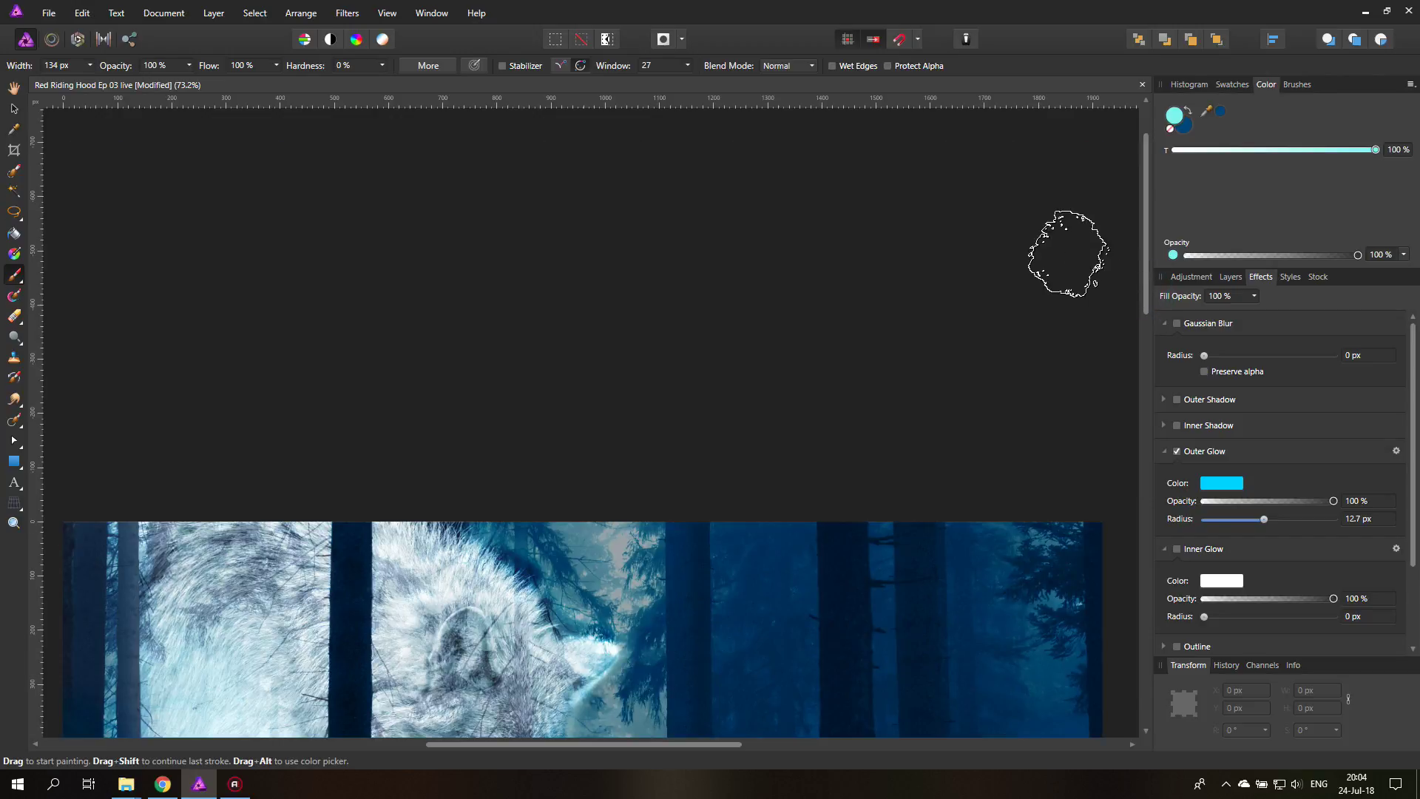
scroll(980, 488, "down", 5)
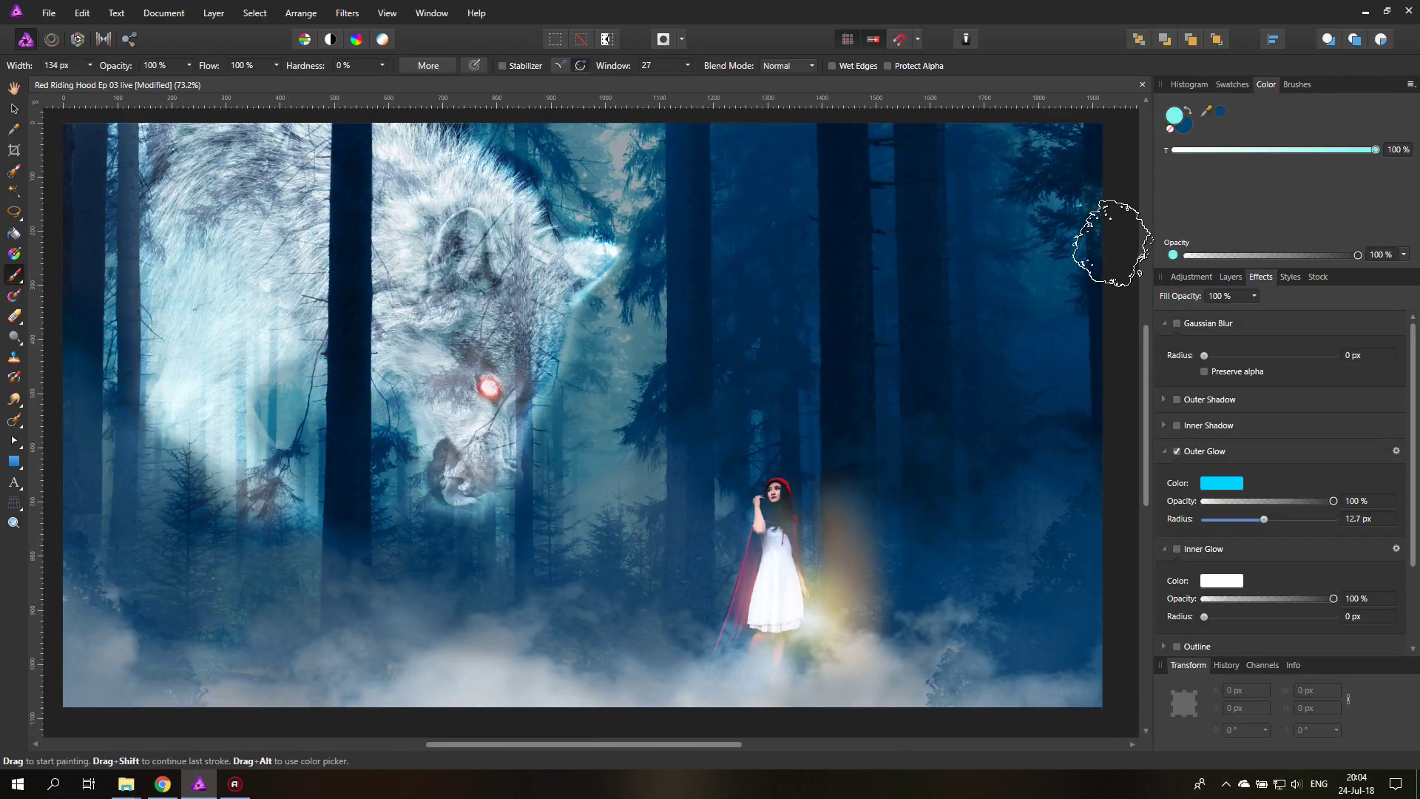
Paint the final glowing sparkle trail from the top-right trees to the wolf's head.
mouse_move(1111, 242)
left_mouse_down()
mouse_move(939, 214)
mouse_move(803, 303)
mouse_move(625, 347)
left_mouse_up()
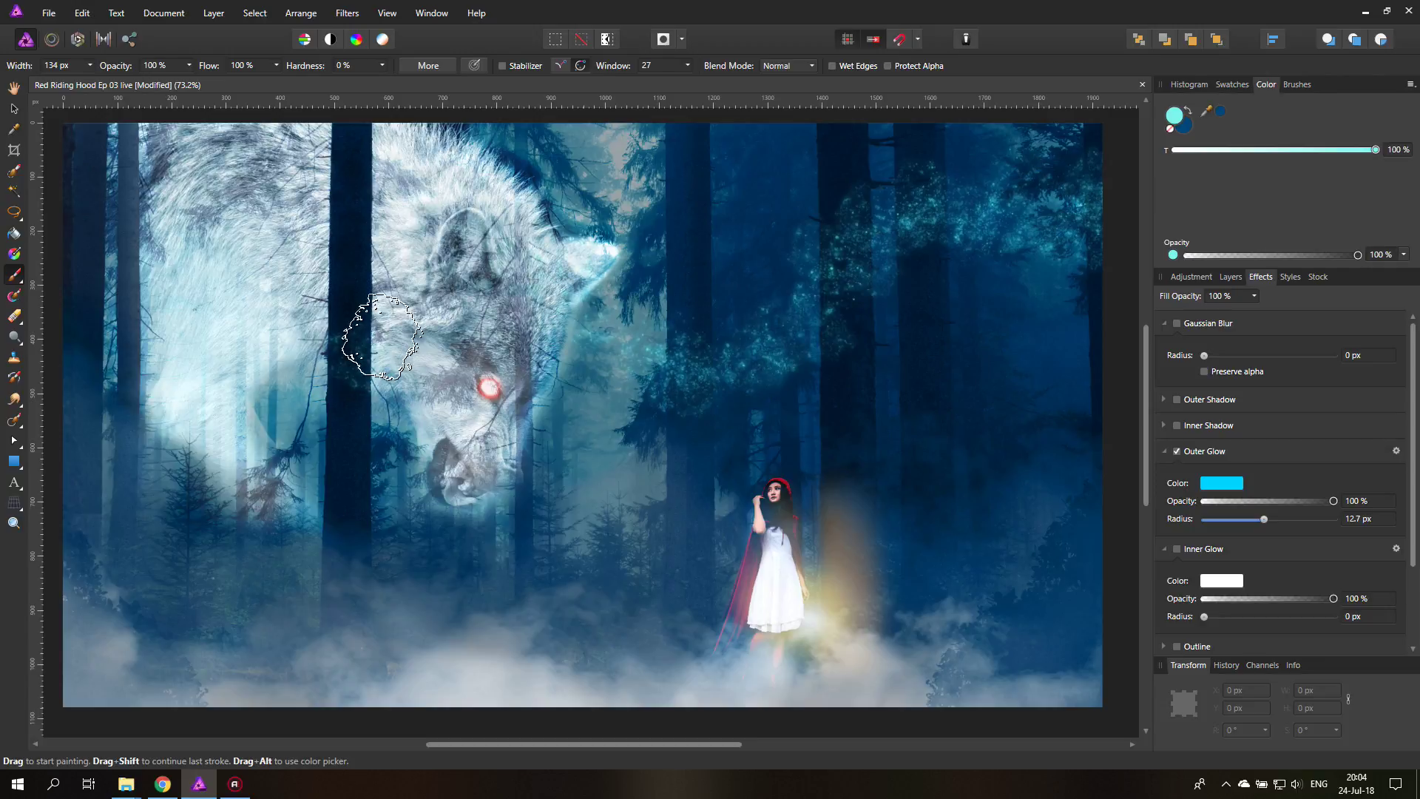
key("ctrl+z")
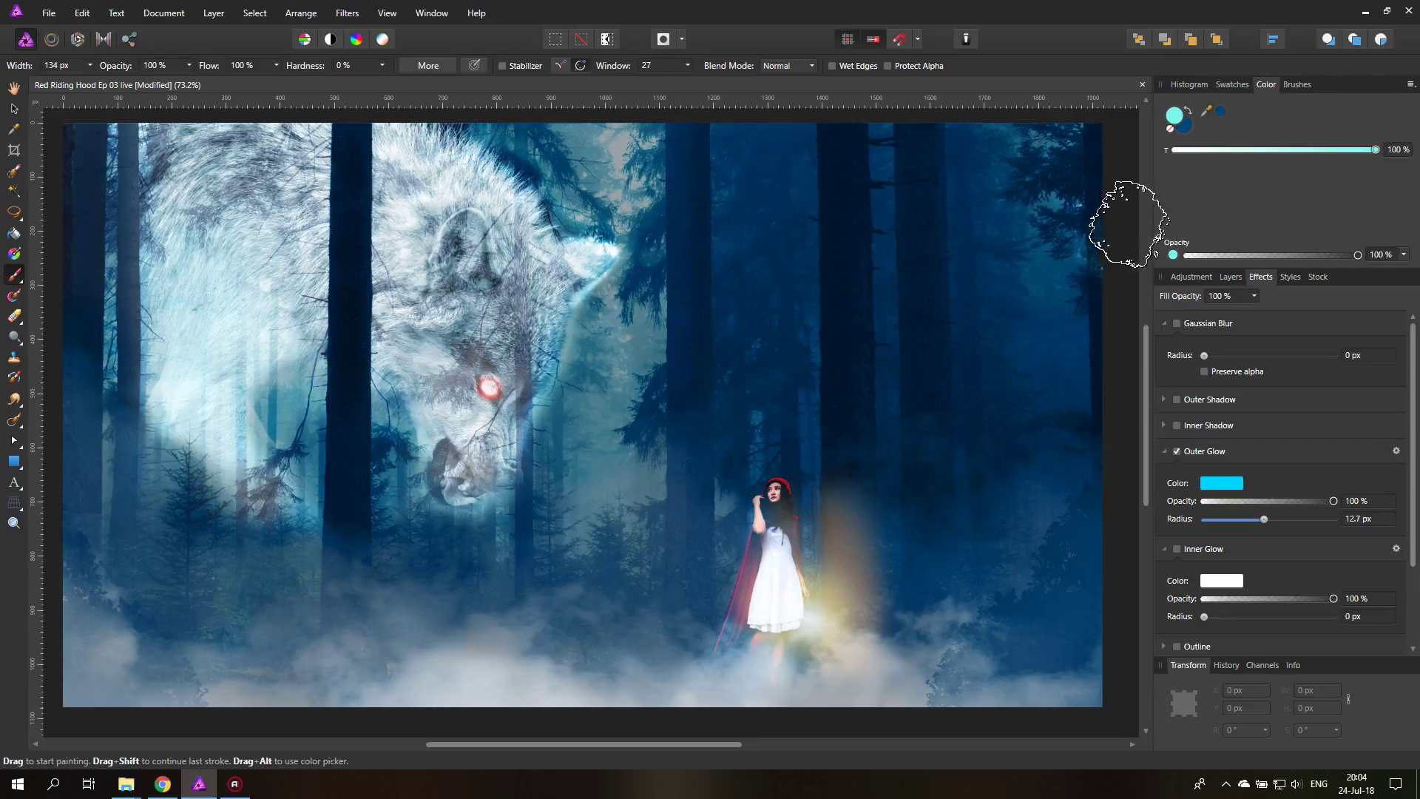
mouse_move(1117, 221)
left_mouse_down()
mouse_move(917, 198)
mouse_move(792, 295)
mouse_move(667, 323)
mouse_move(630, 449)
mouse_move(494, 541)
mouse_move(428, 564)
left_mouse_up()
key("ctrl+z")
mouse_move(1109, 317)
left_mouse_down()
mouse_move(1077, 222)
mouse_move(649, 333)
mouse_move(551, 318)
left_mouse_up()
key("ctrl+z")
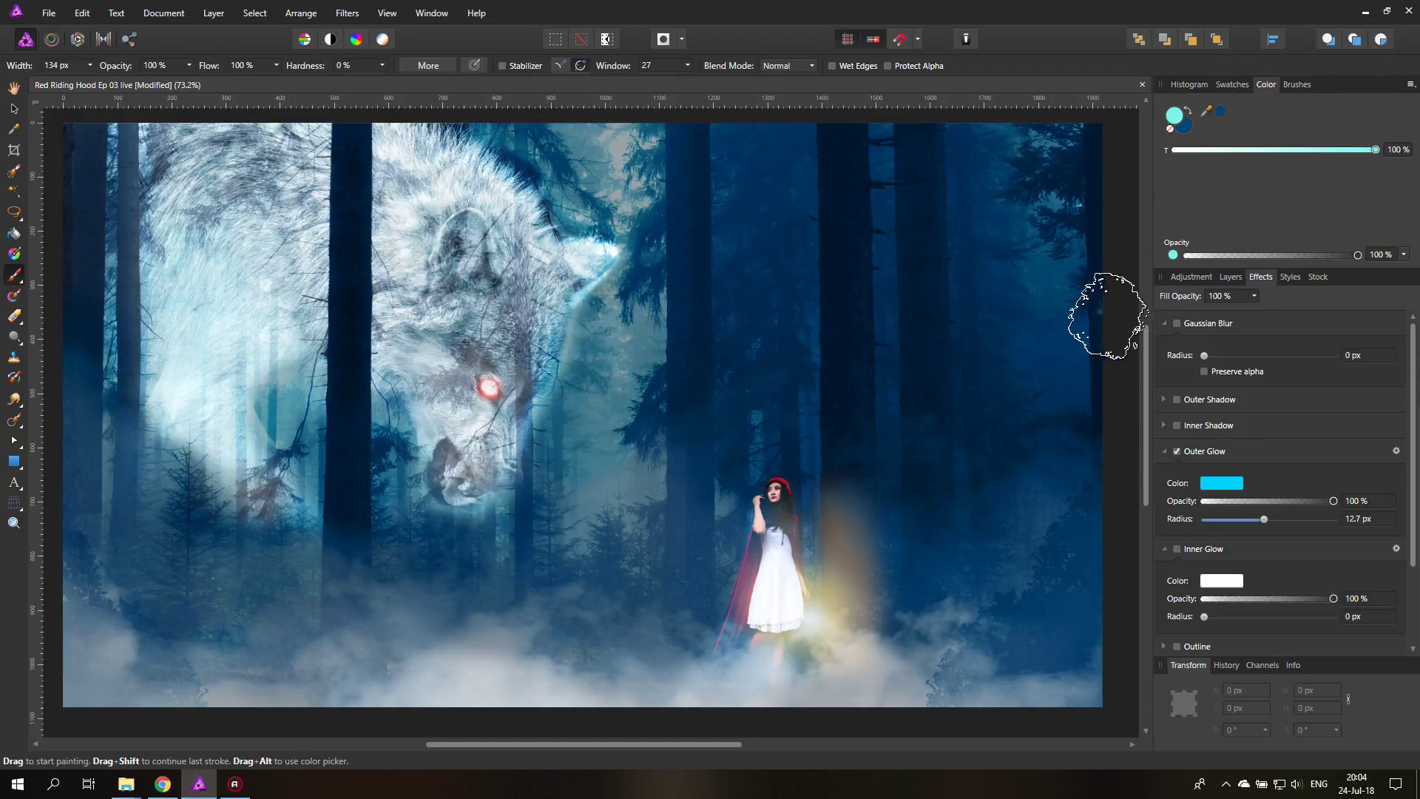
left_click(964, 218)
left_click_drag(845, 288, 333, 206)
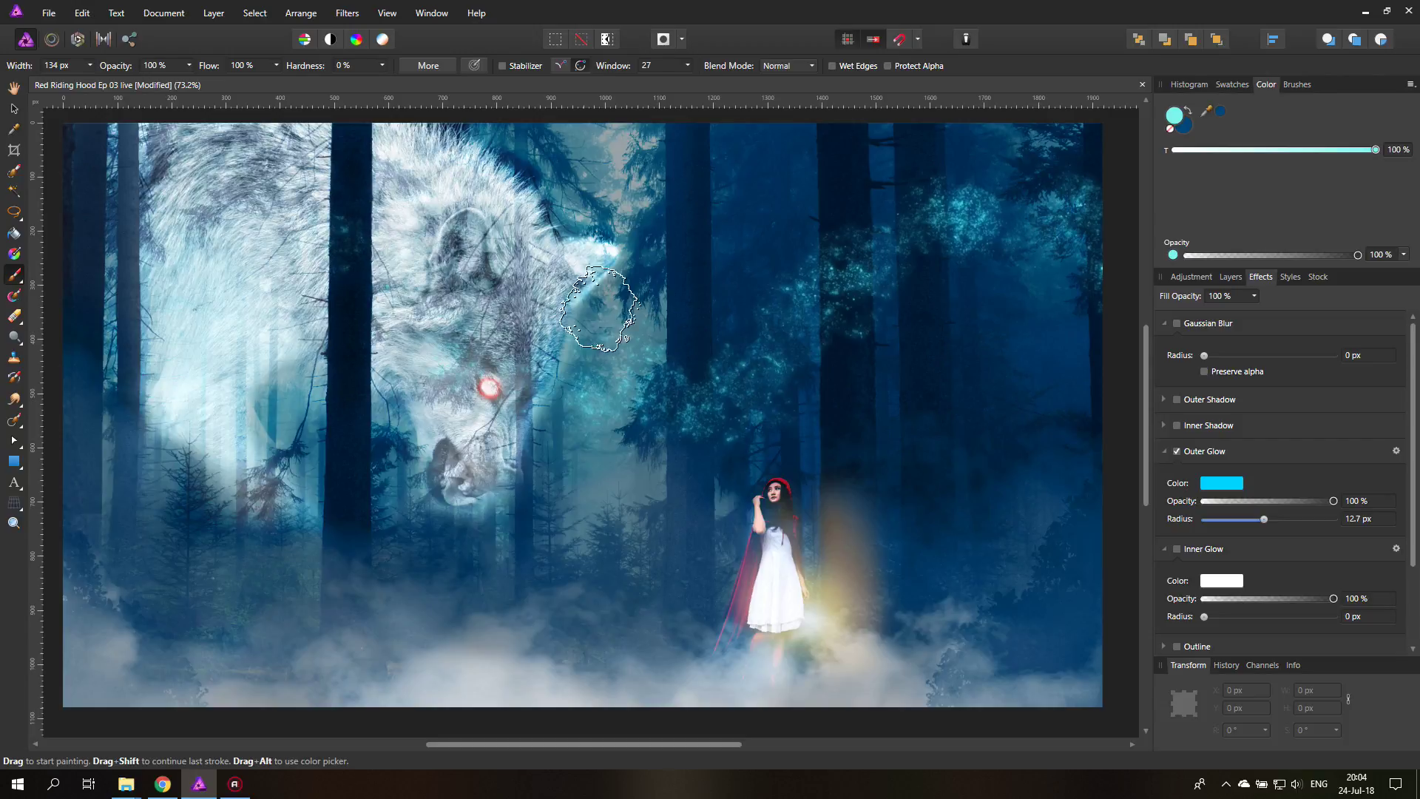
key("ctrl+z")
mouse_move(1094, 237)
left_mouse_down()
mouse_move(658, 377)
mouse_move(496, 296)
left_mouse_up()
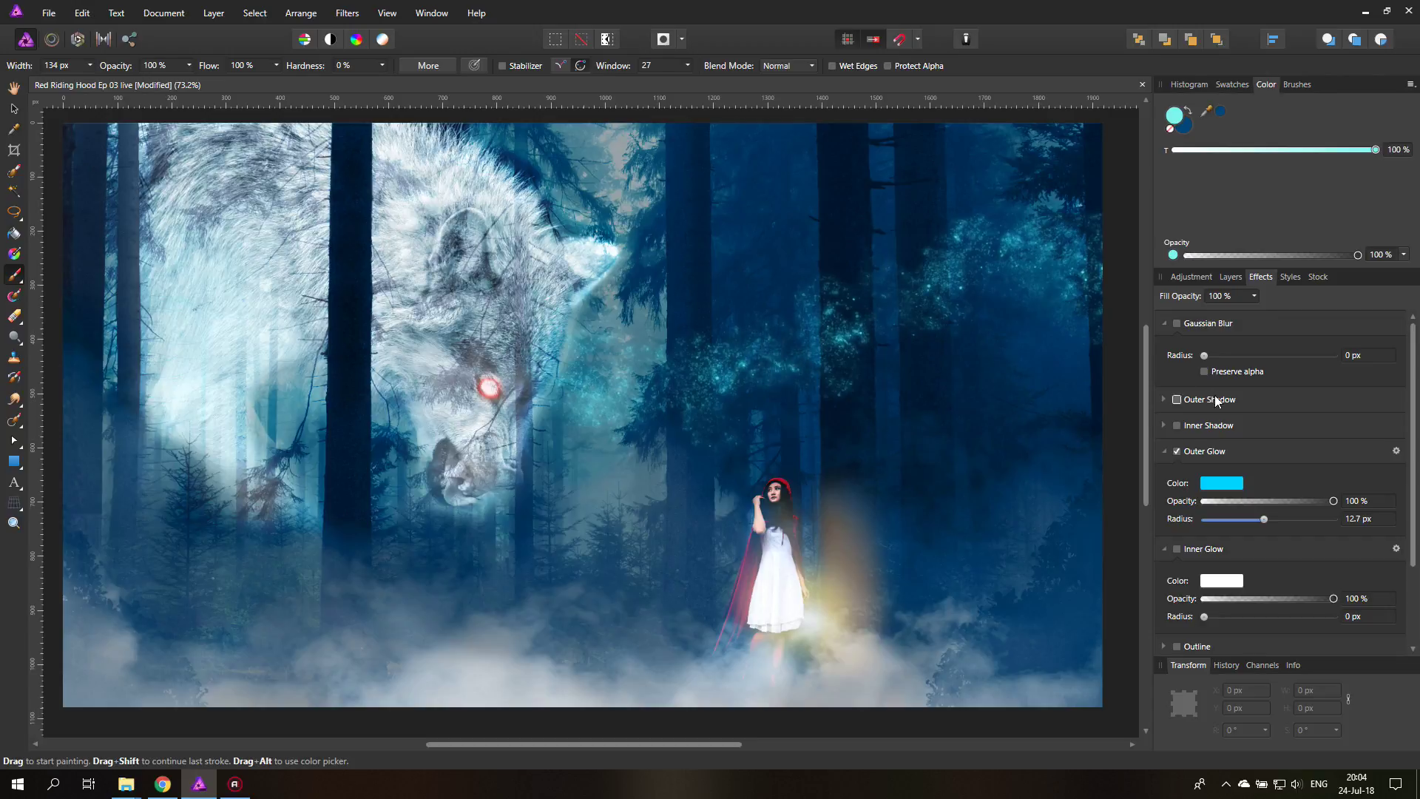
With the Erase Brush, zoom in and erase sparkles across the dark central tree trunk.
left_click(1230, 278)
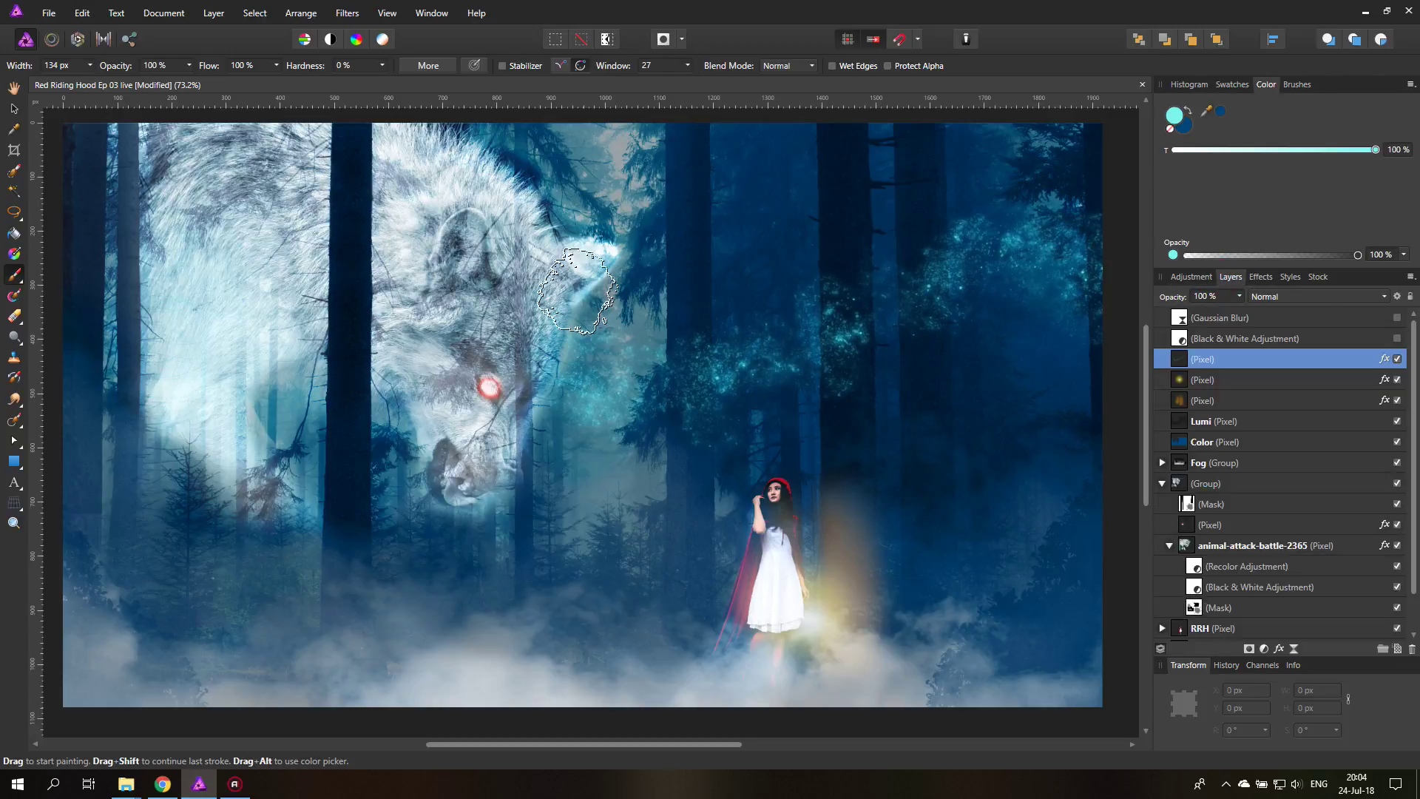
left_click(15, 317)
left_click(13, 524)
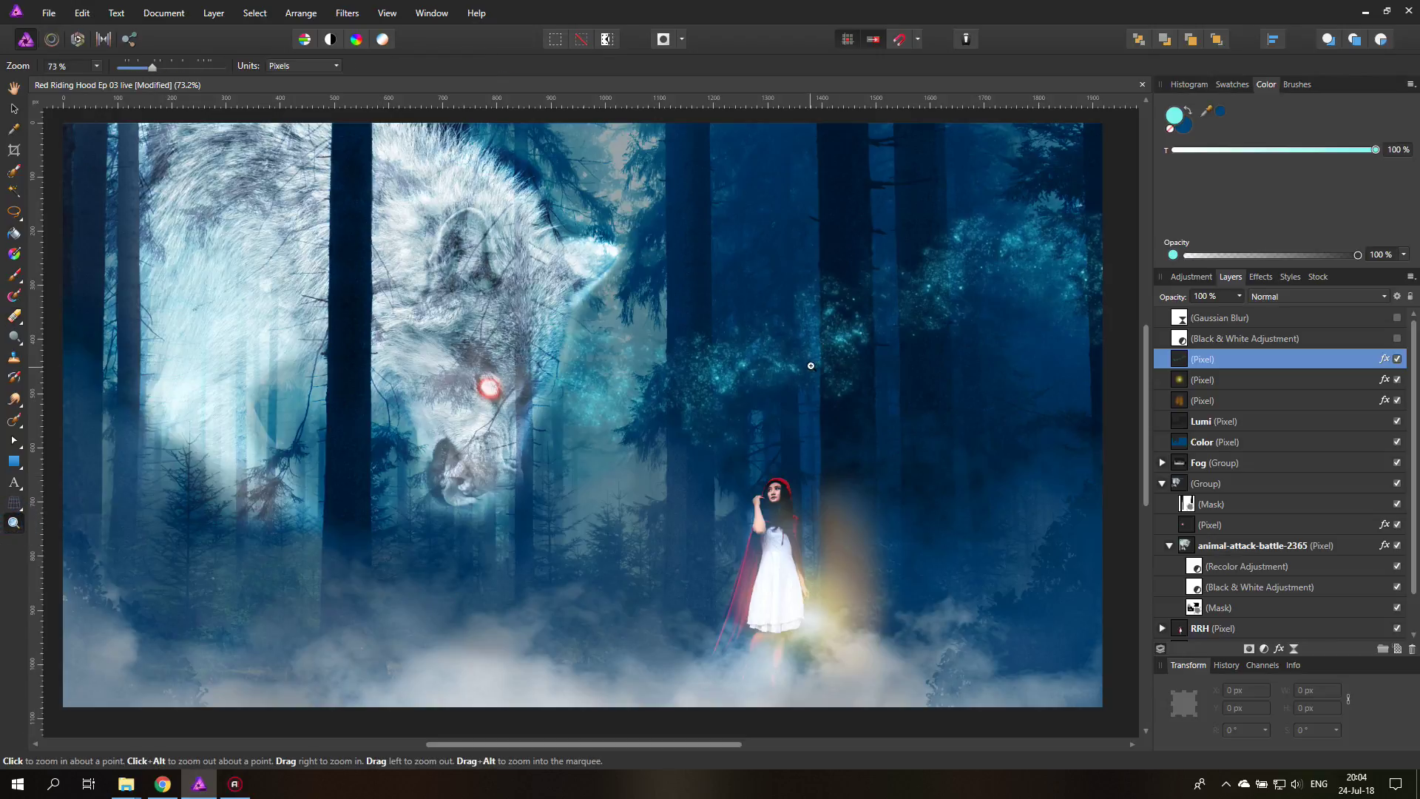
scroll(859, 338, "up", 5)
scroll(765, 514, "up", 3)
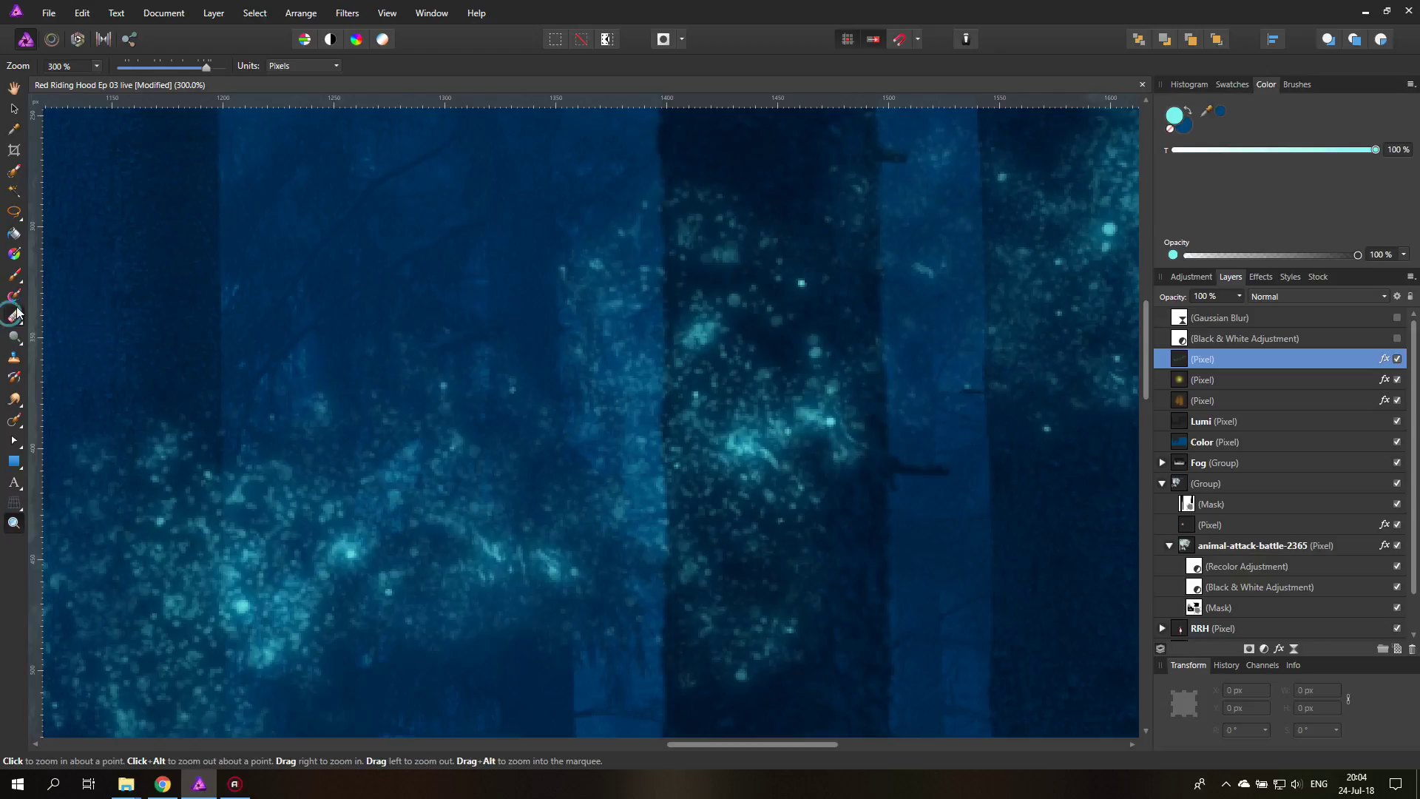
left_click(14, 318)
mouse_move(570, 385)
left_mouse_down()
mouse_move(693, 411)
mouse_move(763, 461)
mouse_move(757, 218)
mouse_move(766, 323)
mouse_move(735, 185)
mouse_move(738, 421)
mouse_move(740, 230)
mouse_move(748, 263)
mouse_move(732, 662)
mouse_move(747, 649)
mouse_move(755, 669)
mouse_move(812, 356)
mouse_move(808, 458)
mouse_move(796, 93)
left_mouse_up()
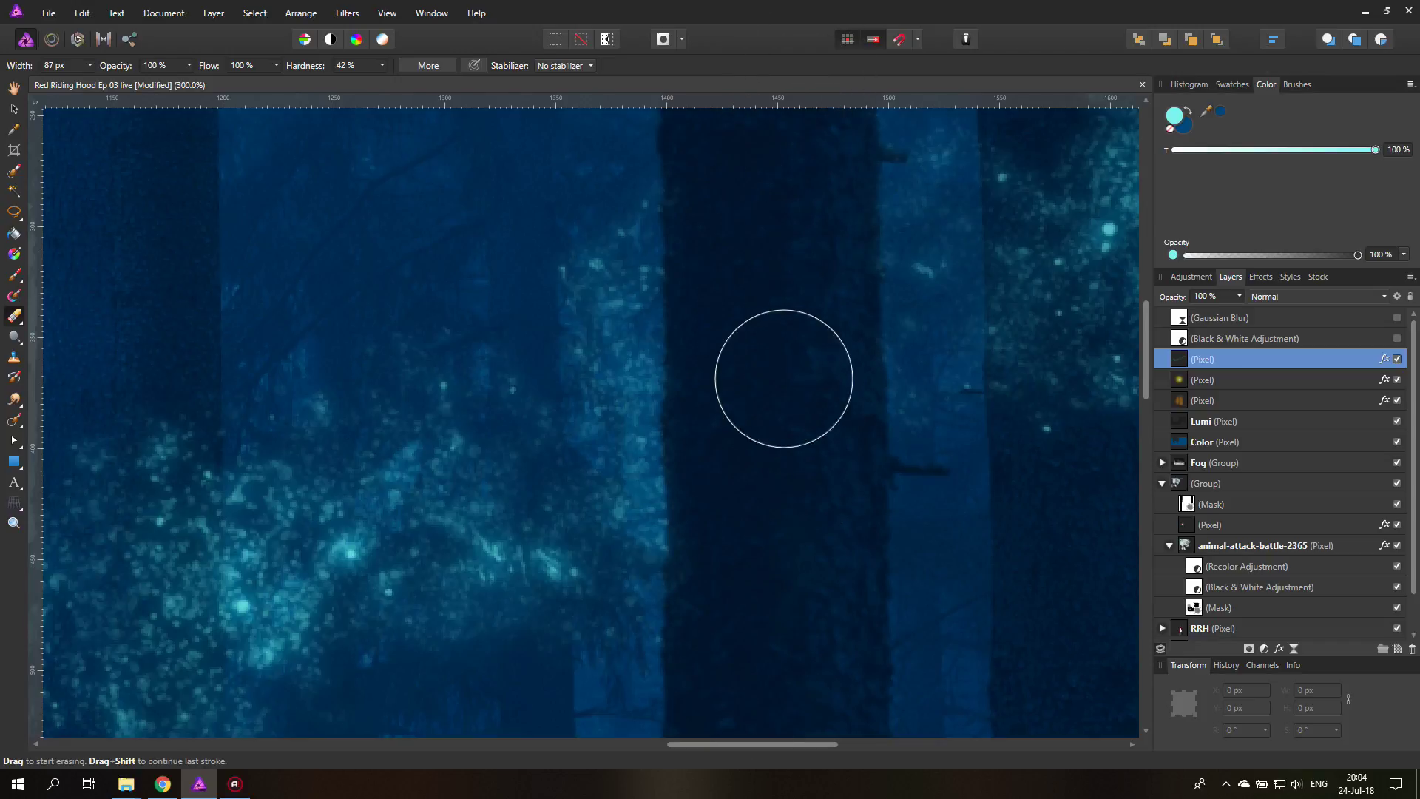
scroll(786, 400, "up", 3)
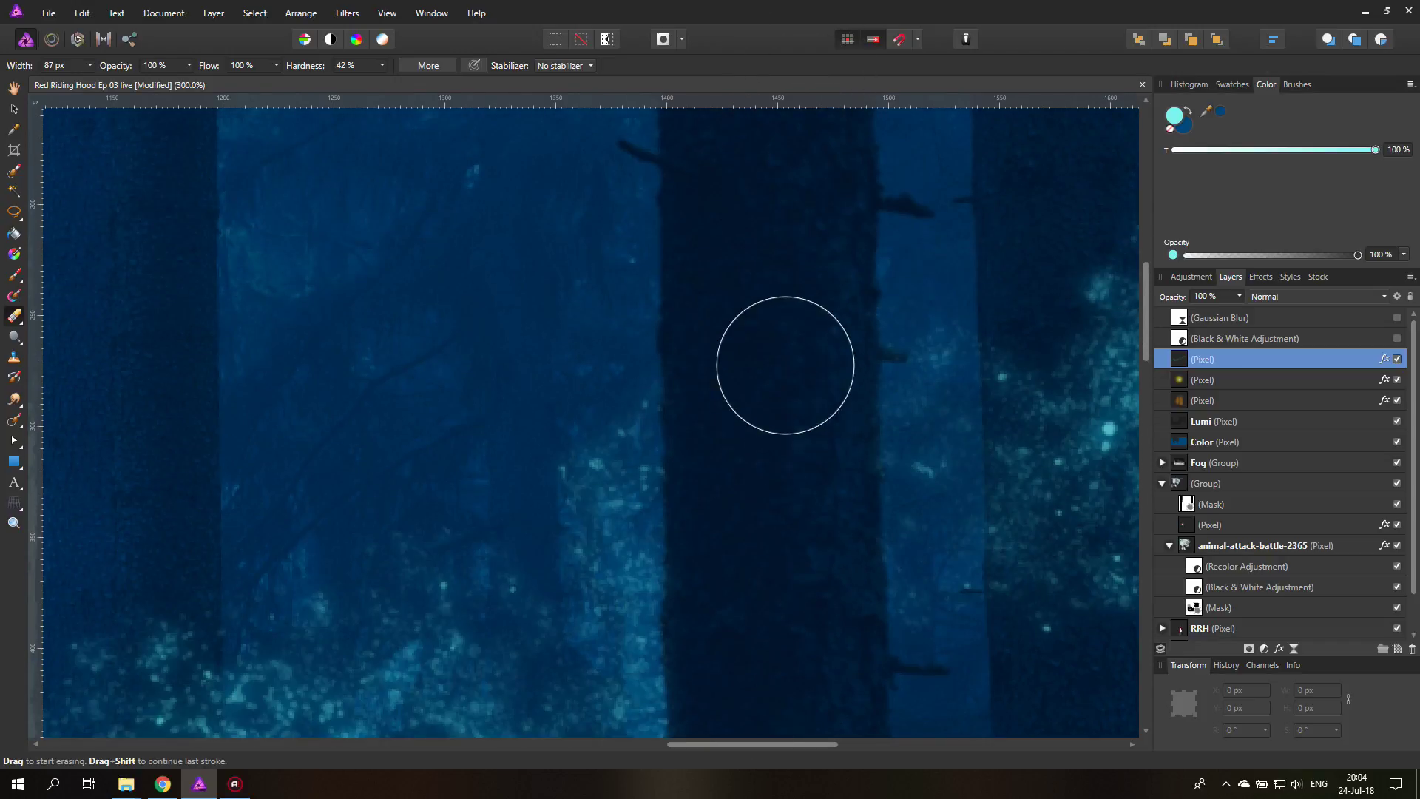
key("ctrl+0")
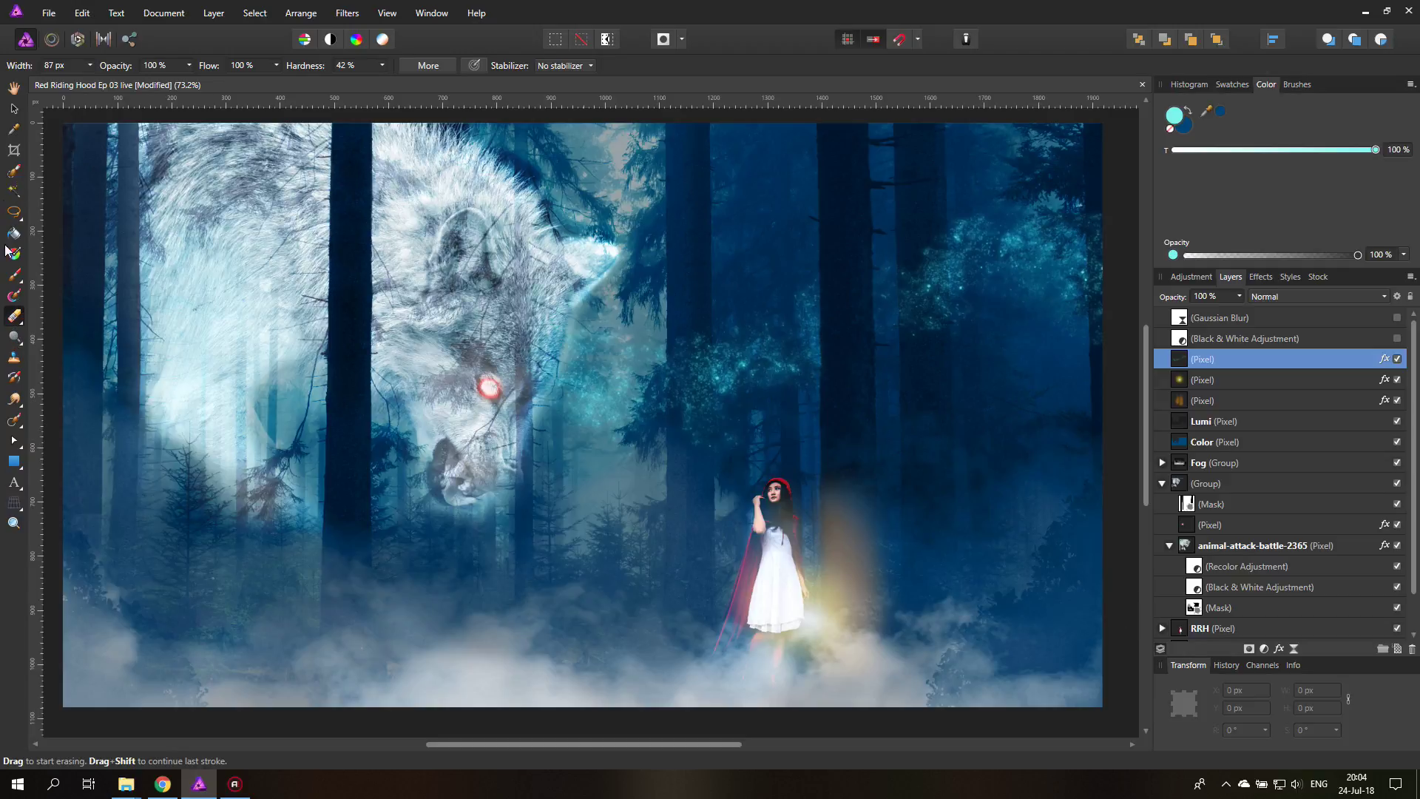
Zoom into the trees right of the wolf and erase sparkles over that trunk.
left_click(15, 275)
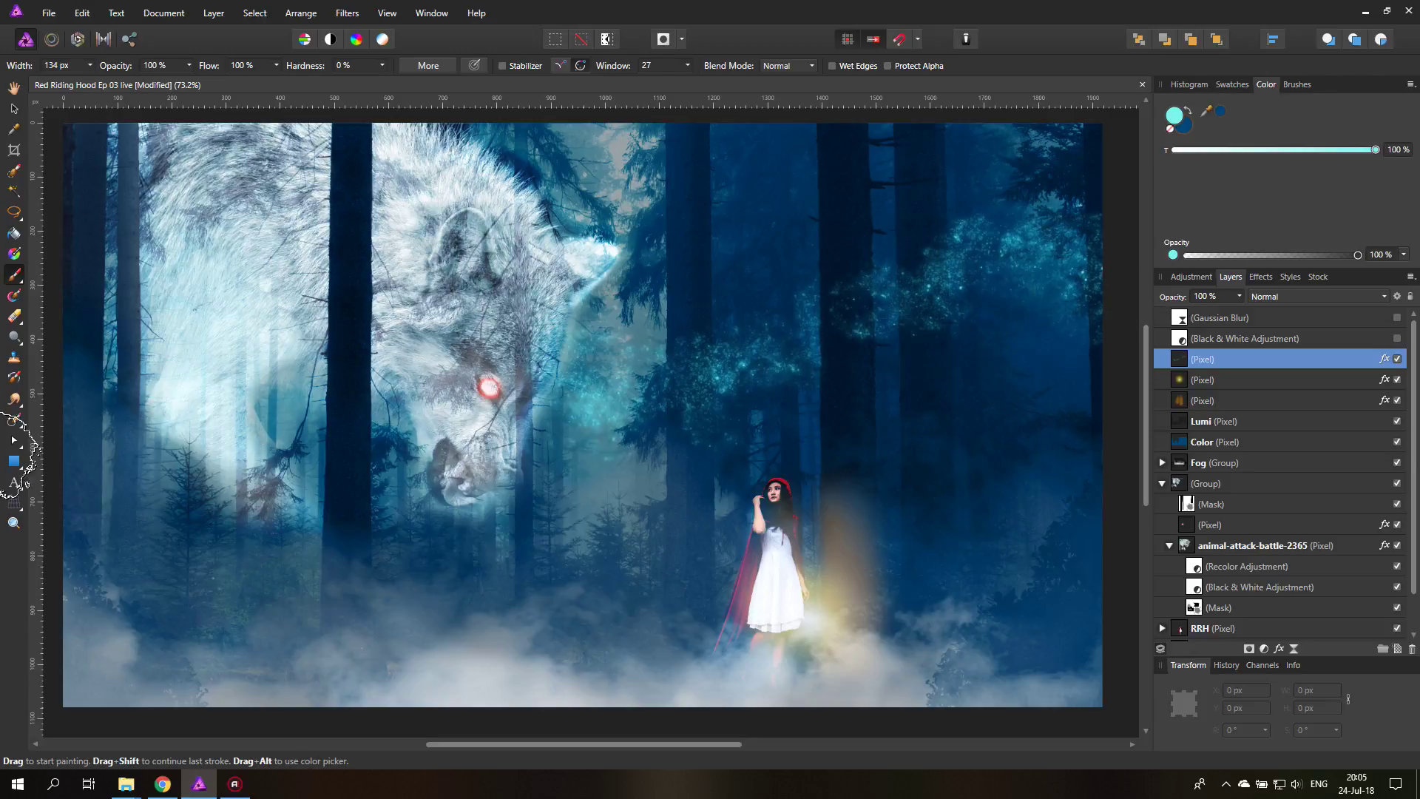
left_click(13, 524)
mouse_move(849, 300)
left_mouse_down()
mouse_move(827, 278)
mouse_move(823, 394)
mouse_move(821, 437)
left_mouse_up()
left_click(15, 316)
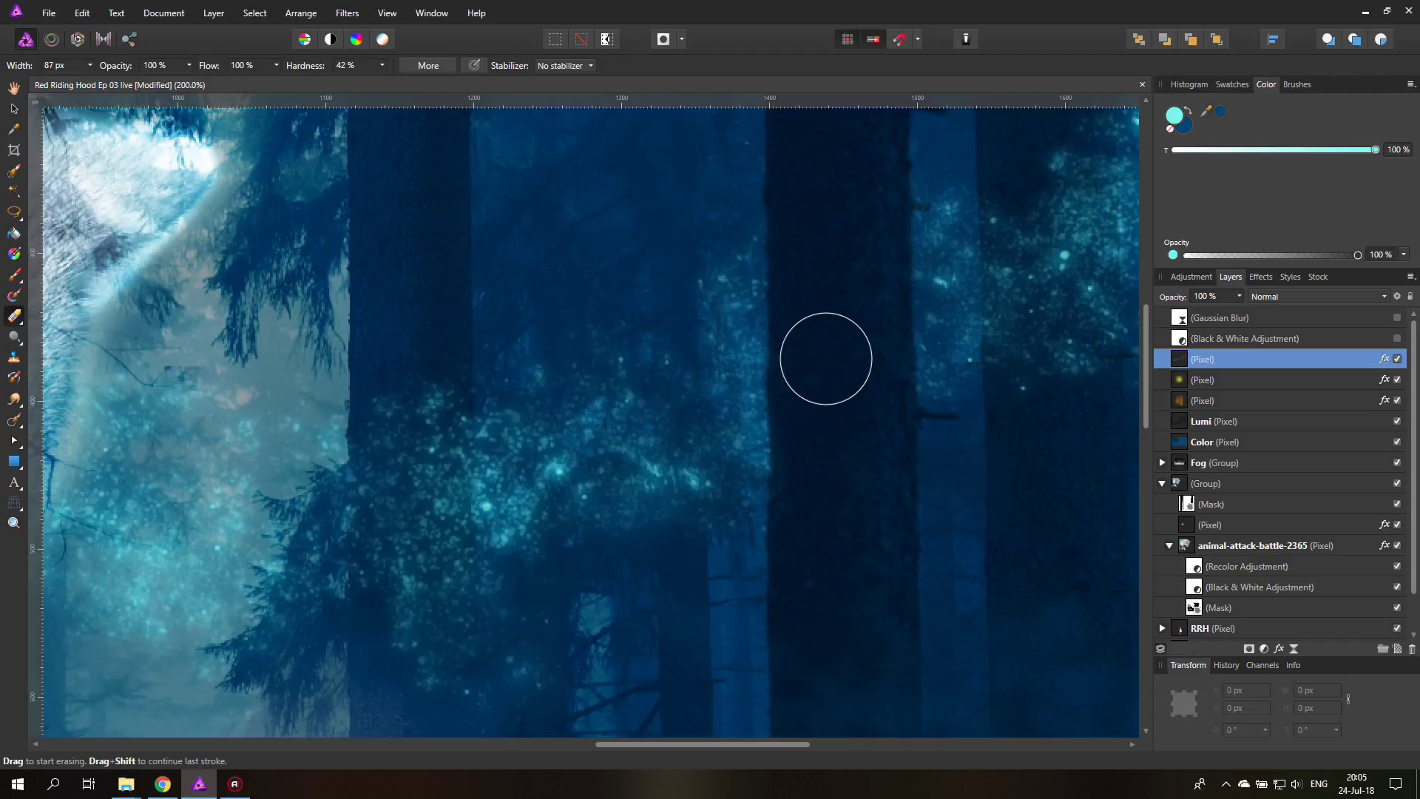
key("ctrl+0")
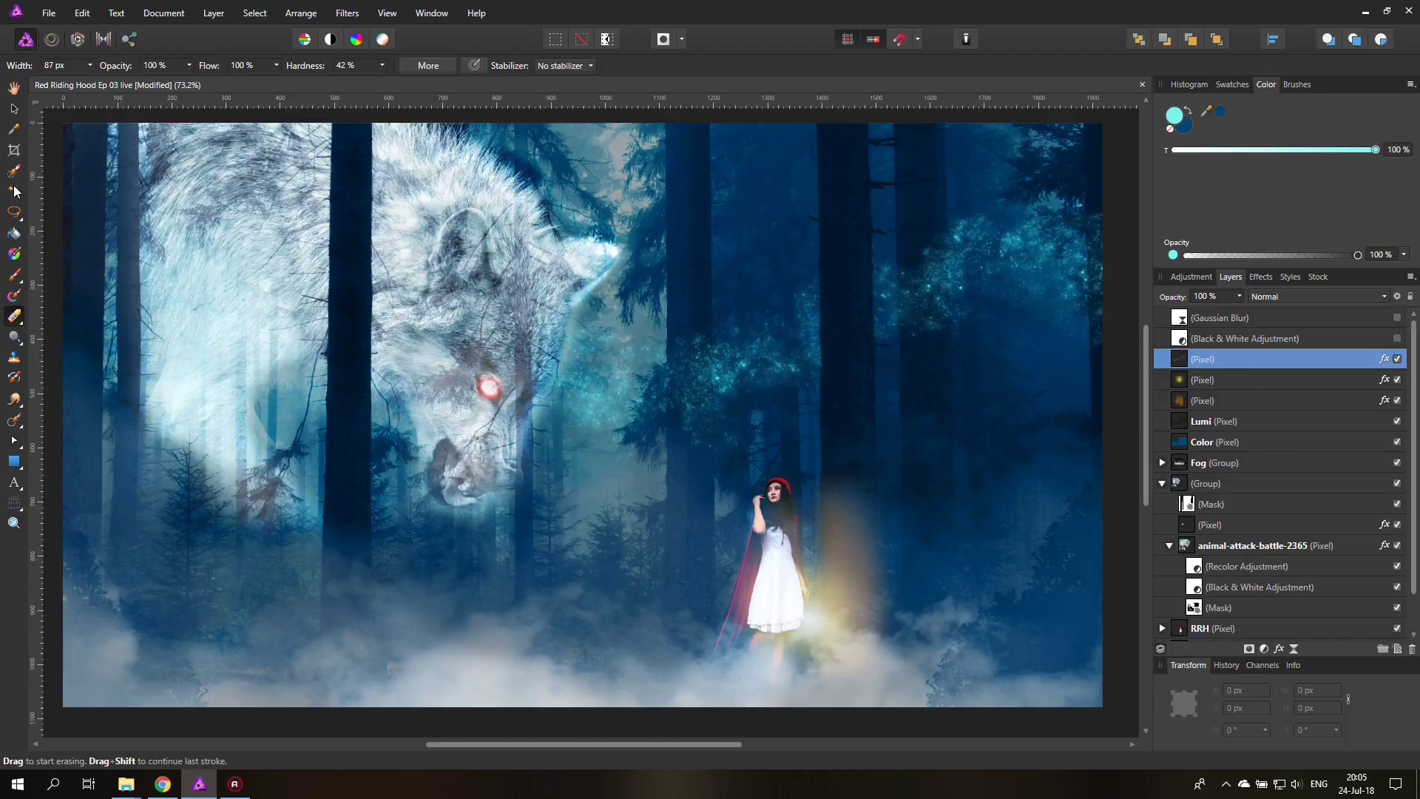
left_click(12, 278)
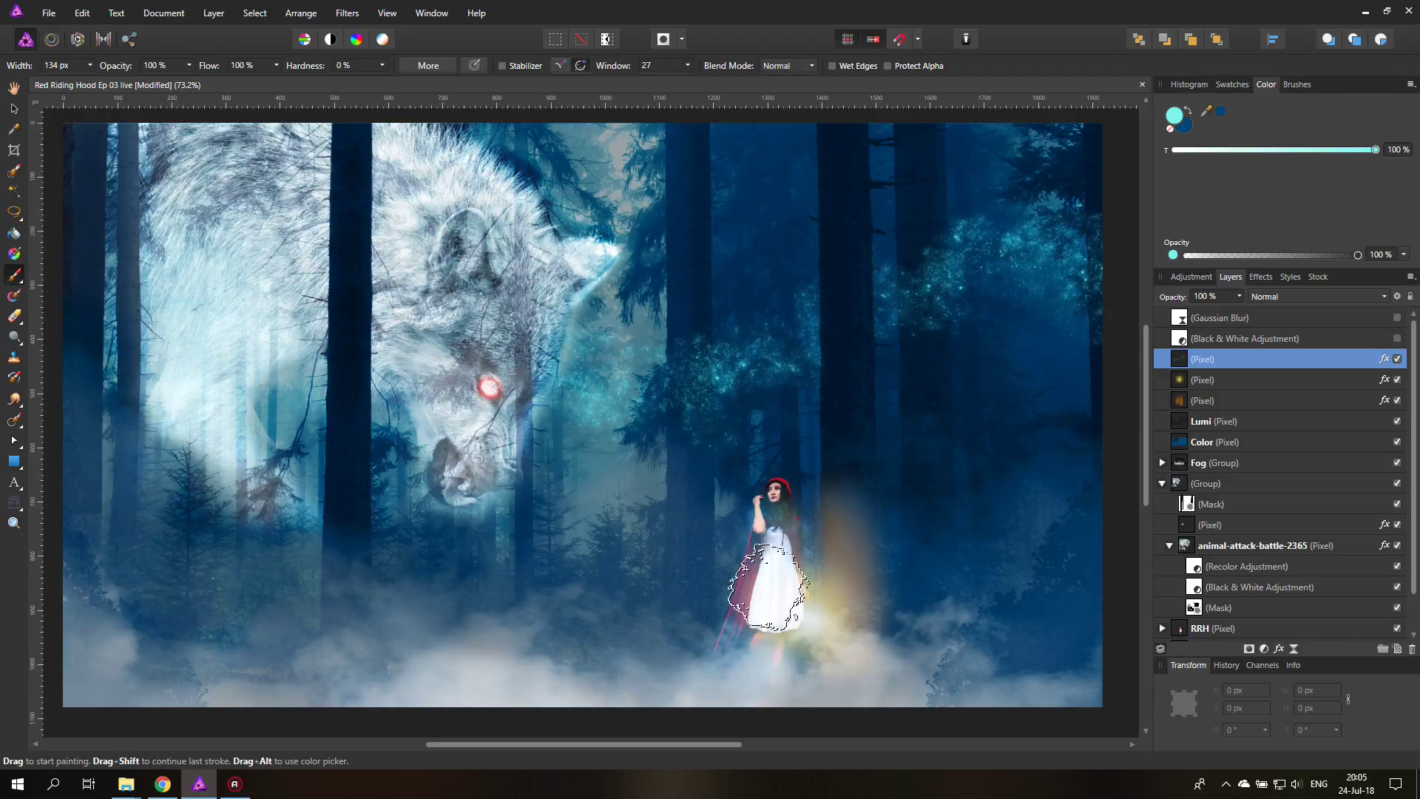
Duplicate the sparkle Pixel layer and move the copy below the RRH layer.
right_click(1177, 362)
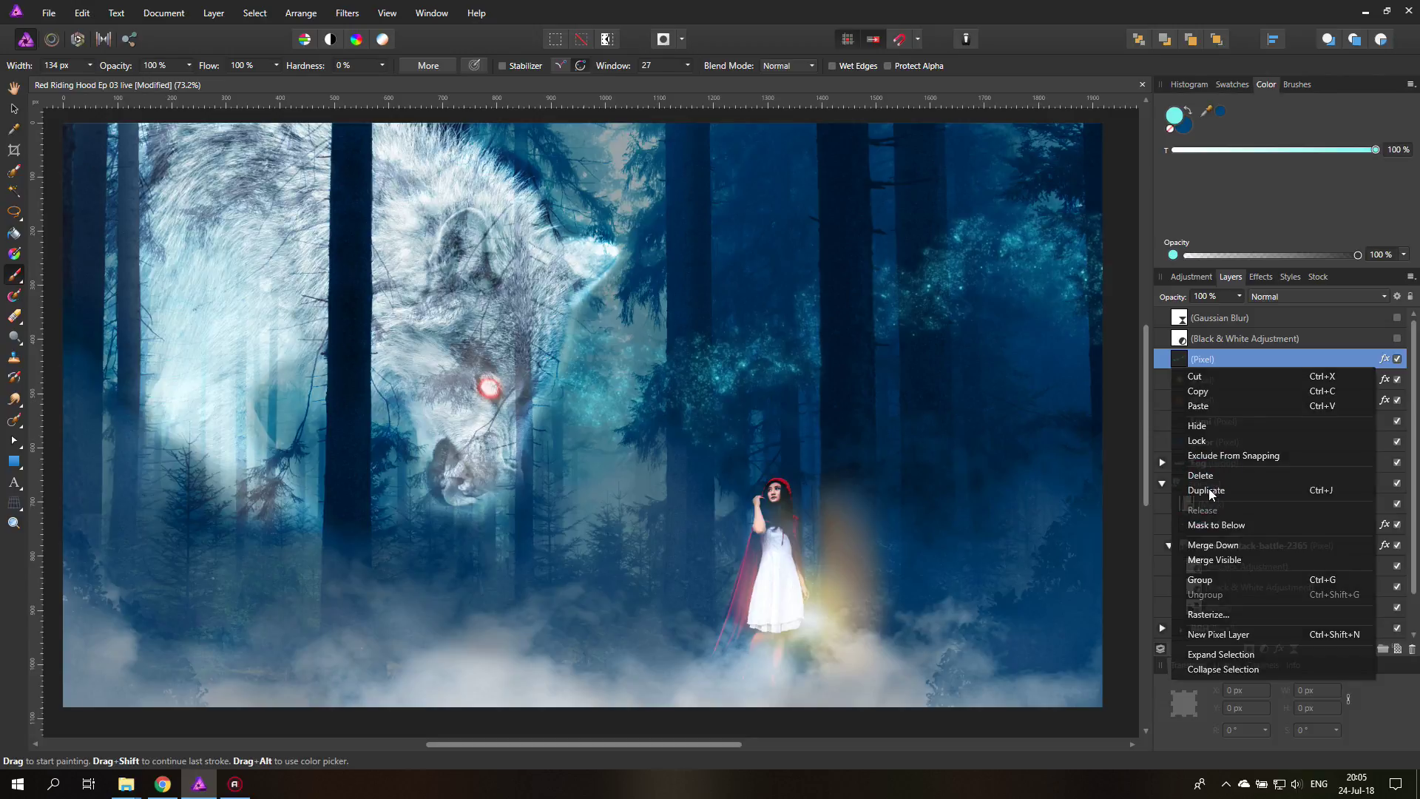
left_click(1244, 363)
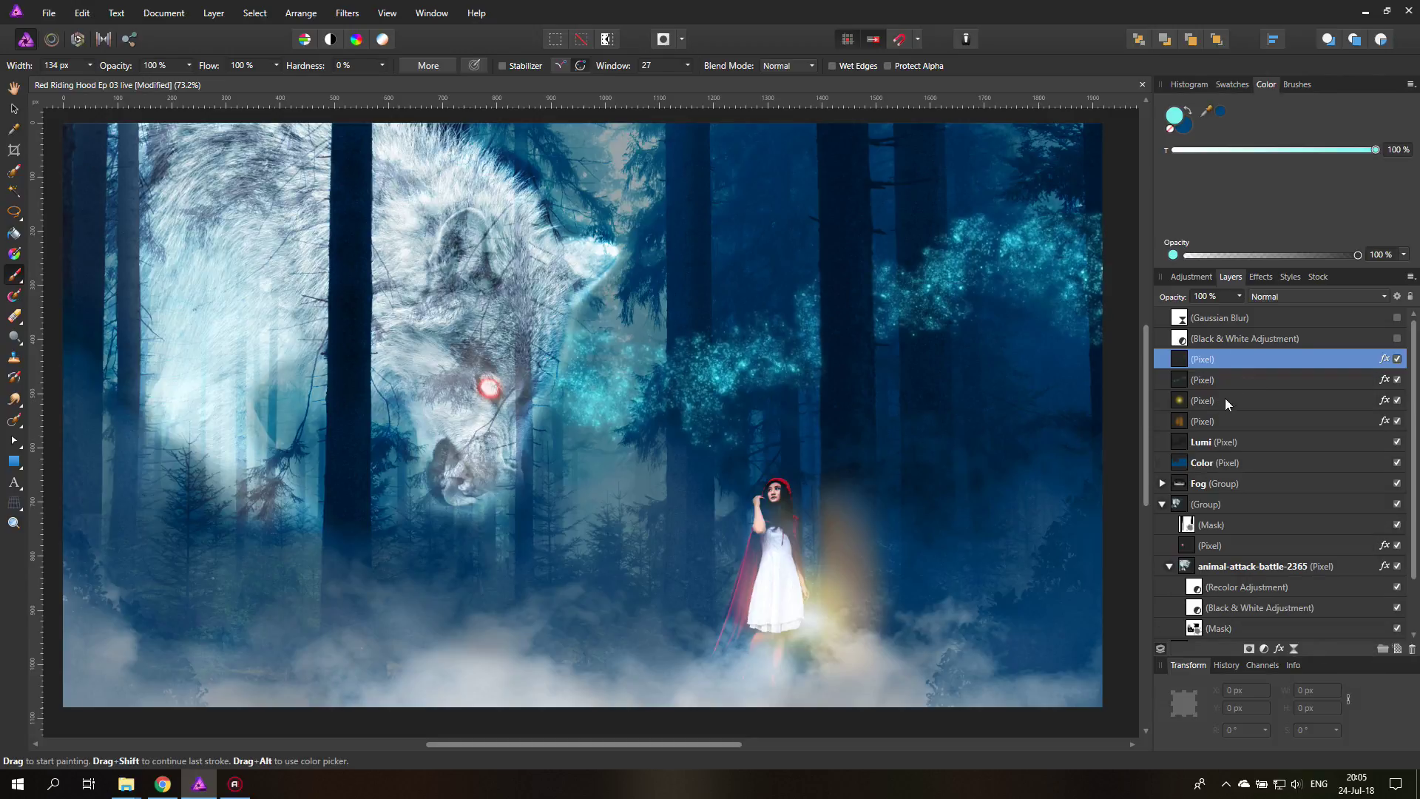
left_click(1164, 504)
left_click_drag(1183, 359, 1176, 536)
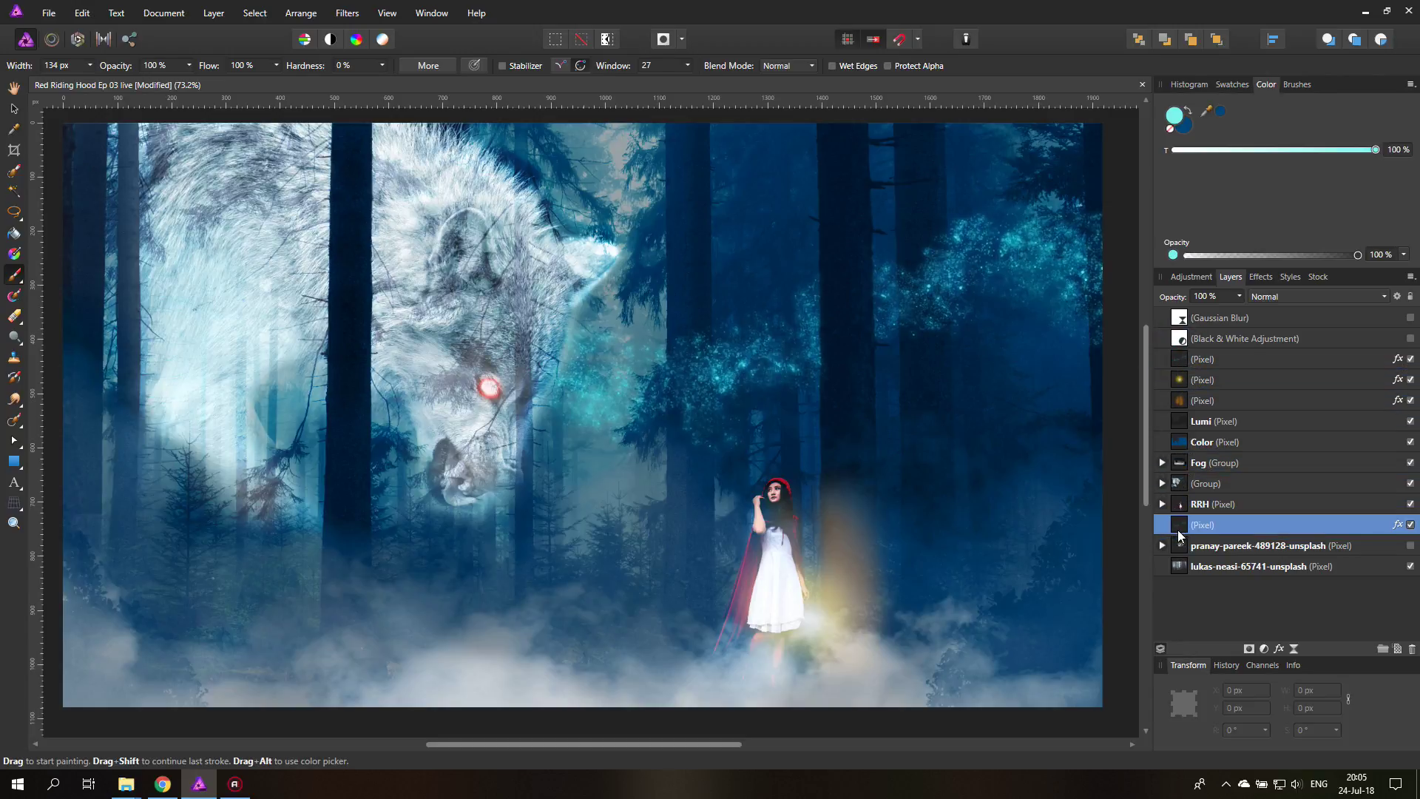
key("ctrl+a")
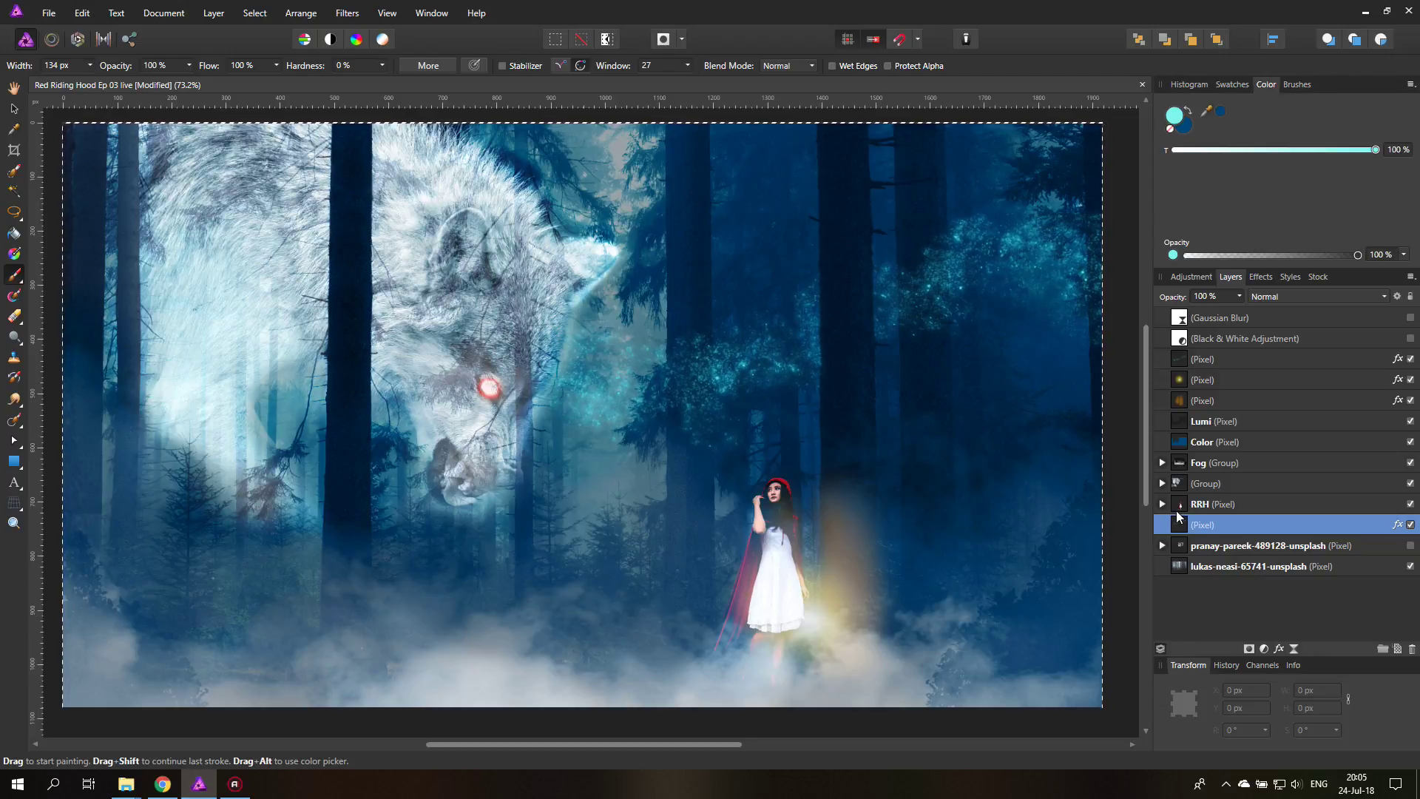
key("ctrl+d")
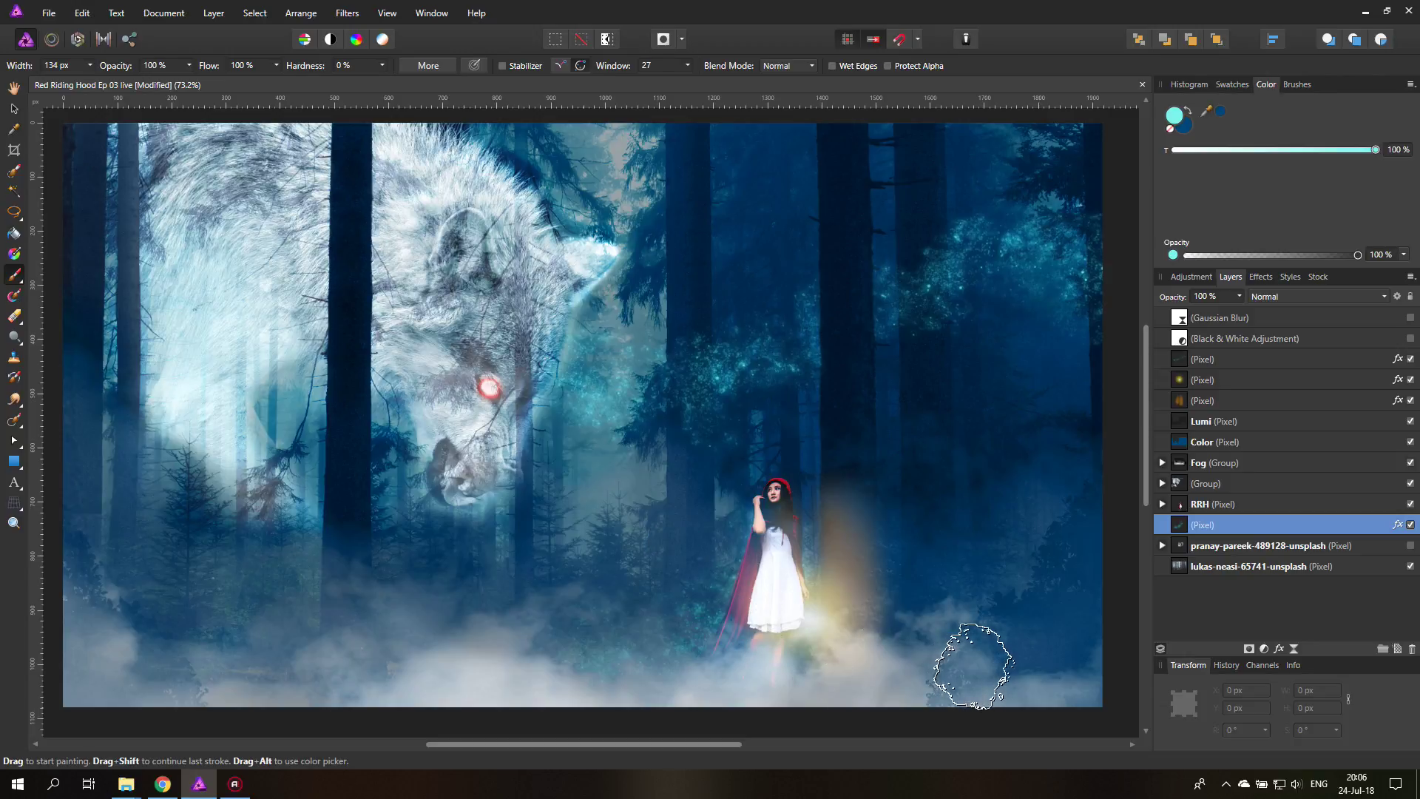
Zoom in on the girl and erase the copy's sparkles over the trunk beside her.
left_click(13, 522)
left_click(785, 566)
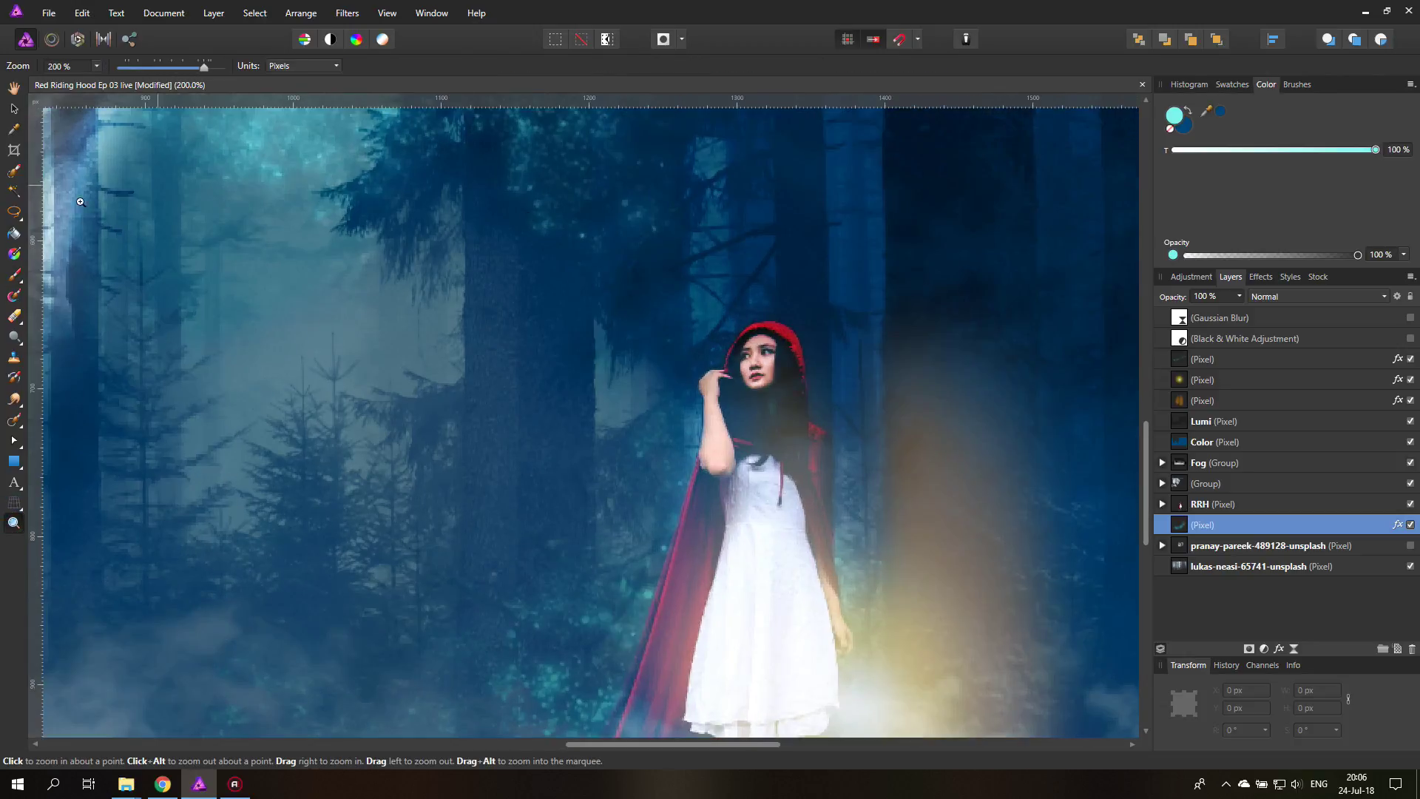
left_click(14, 317)
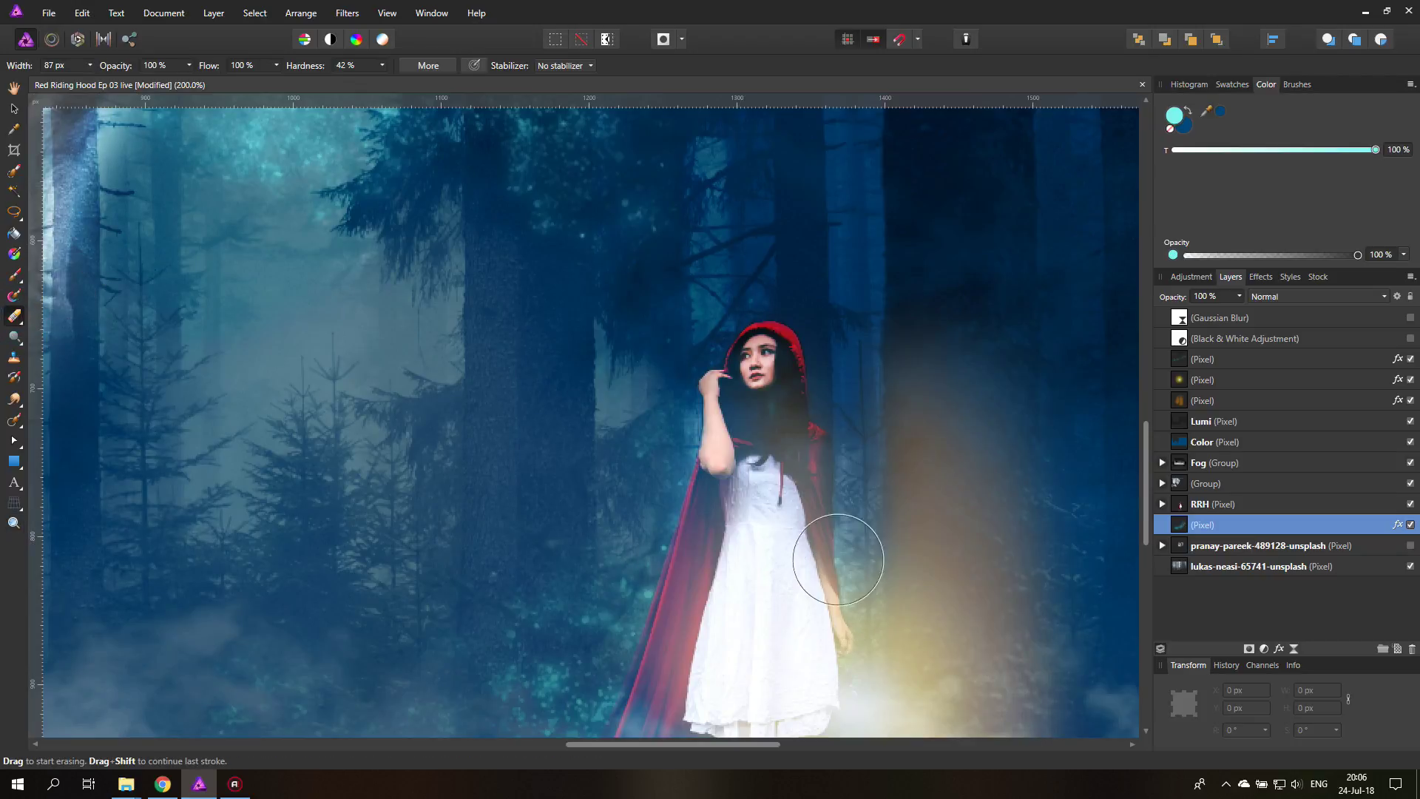
mouse_move(891, 713)
left_mouse_down()
mouse_move(842, 340)
mouse_move(851, 688)
mouse_move(827, 315)
mouse_move(900, 508)
mouse_move(891, 624)
mouse_move(857, 473)
left_mouse_up()
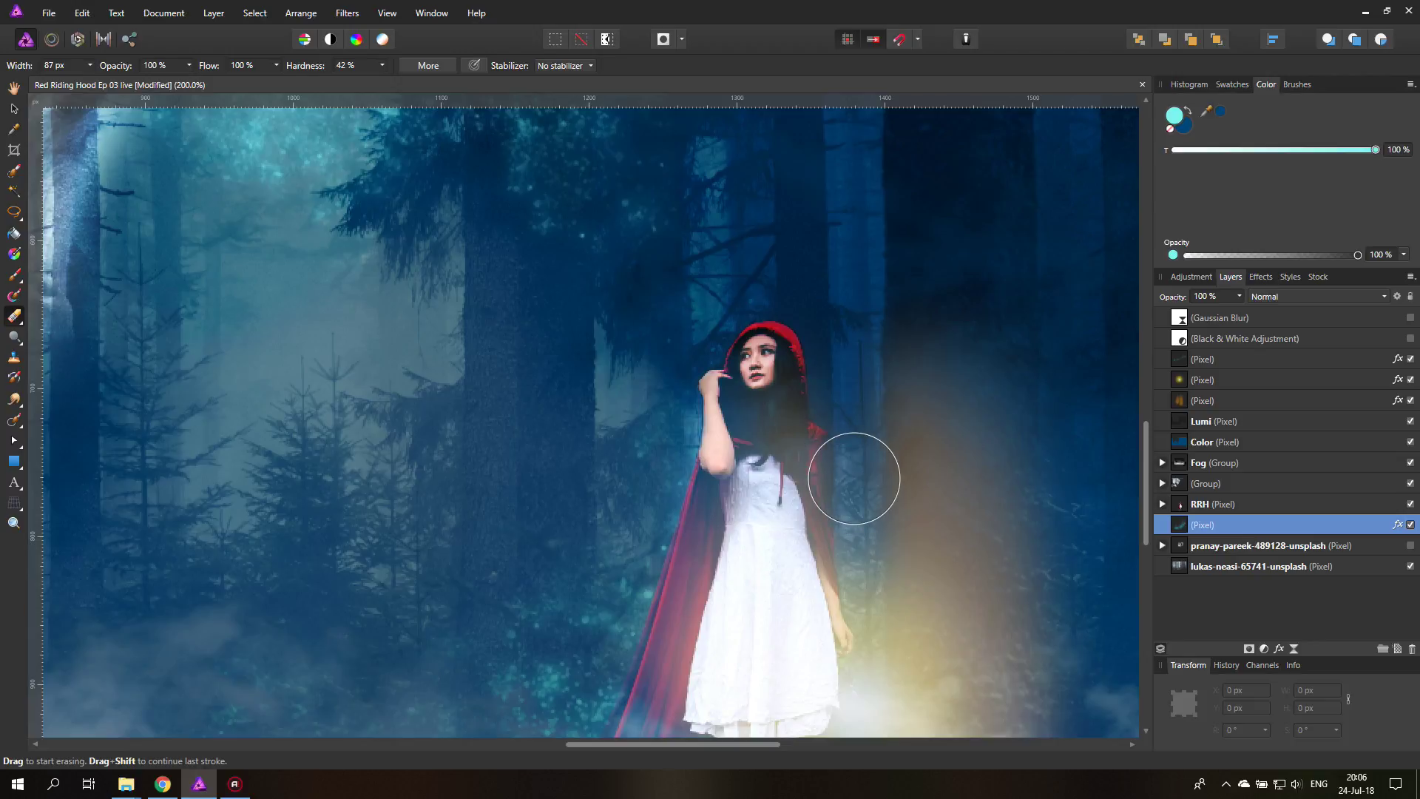
key("ctrl+0")
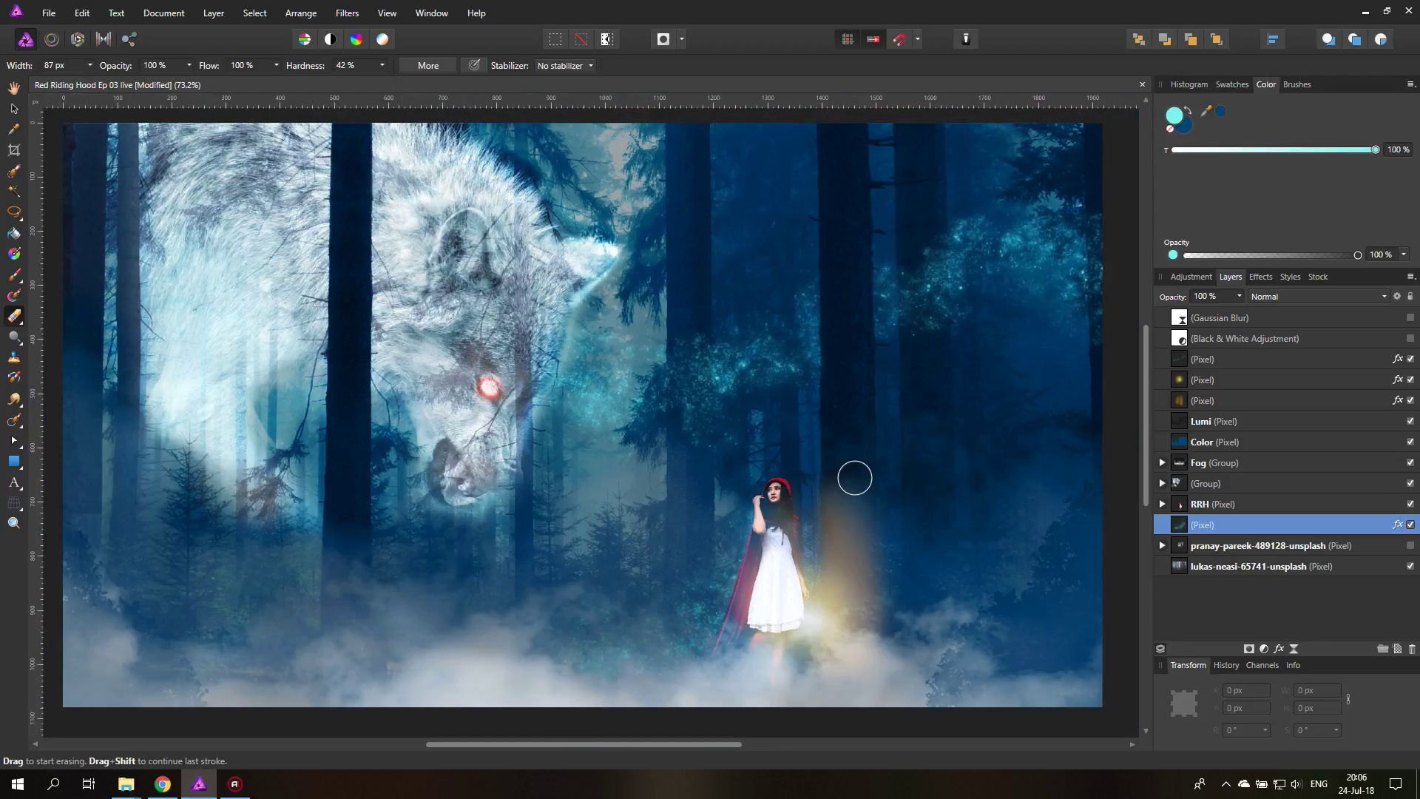
left_click(13, 109)
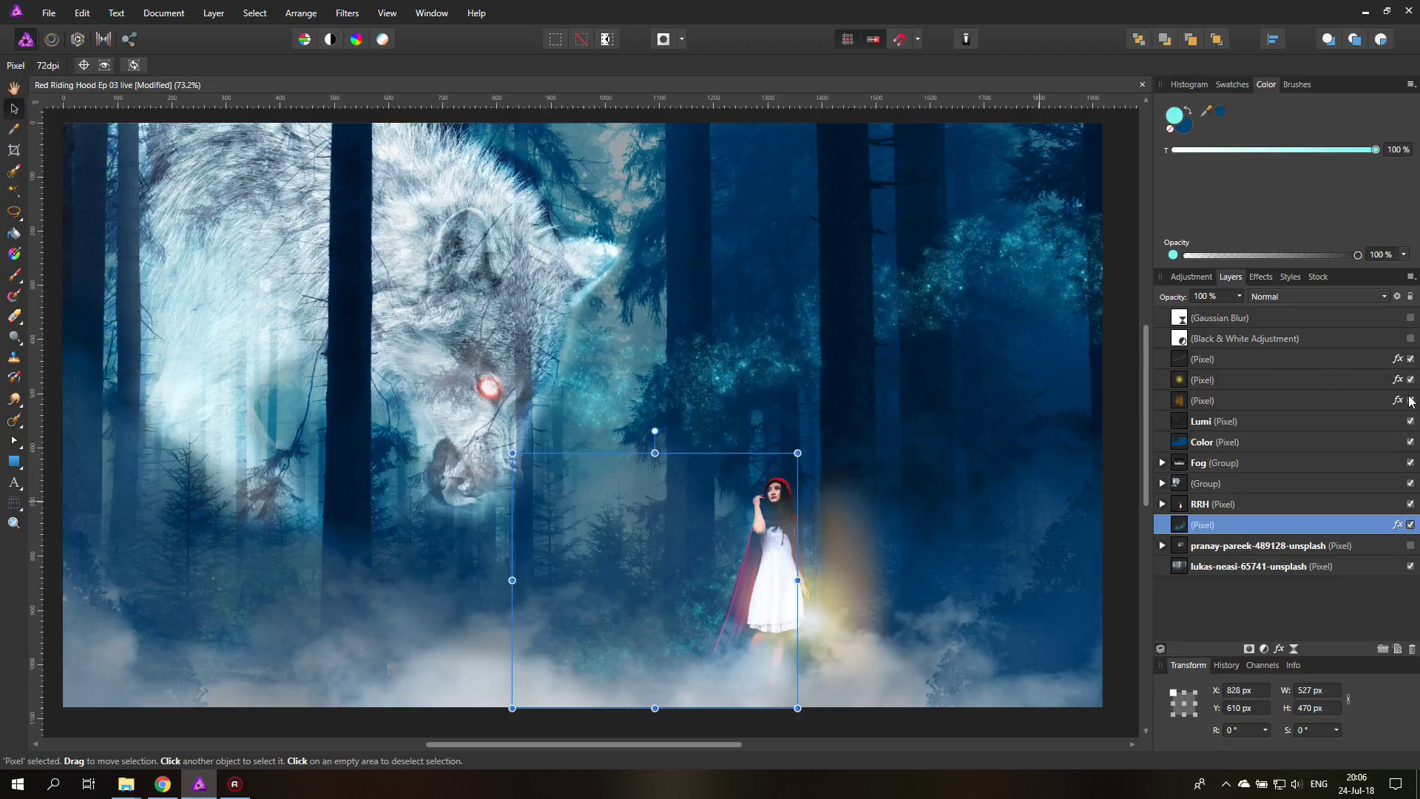
left_click(1120, 296)
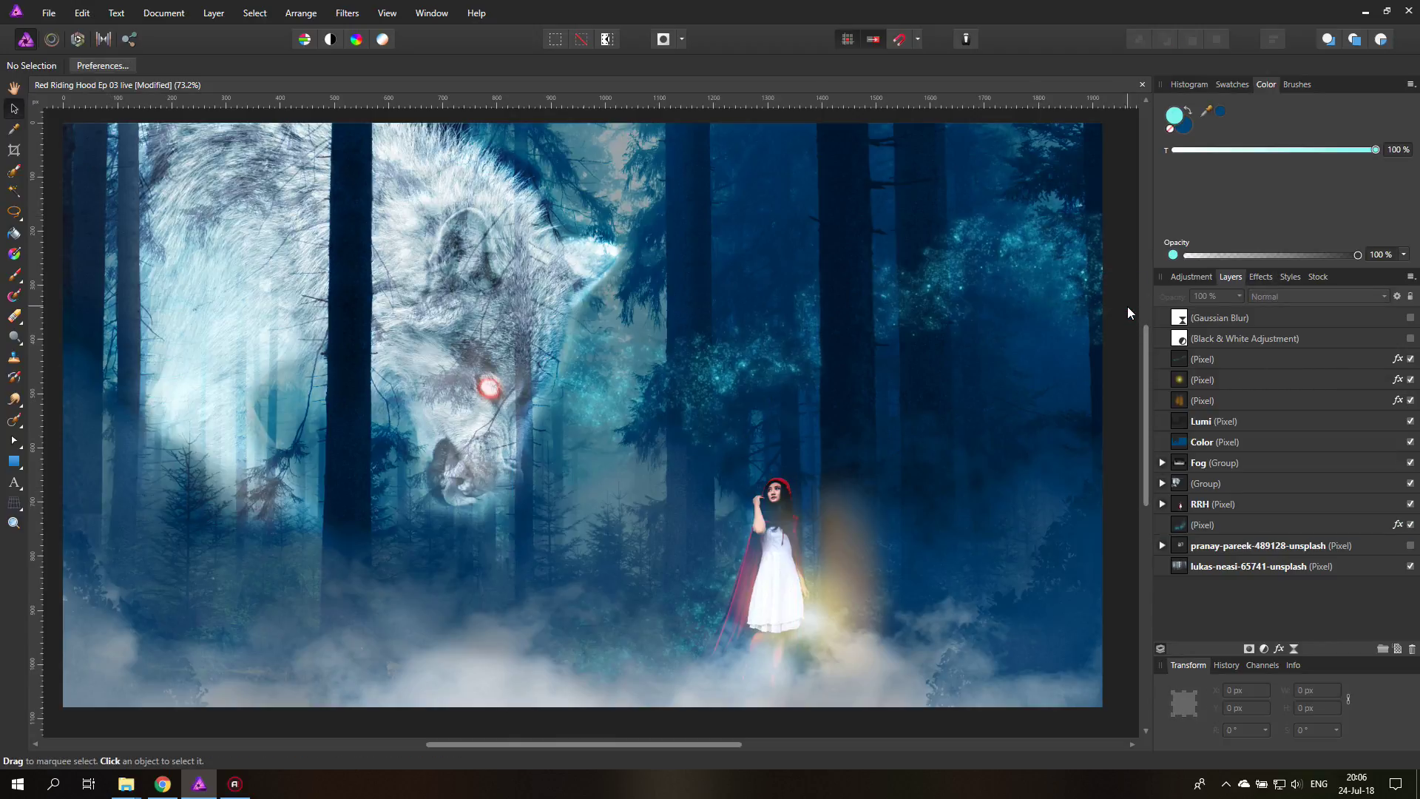